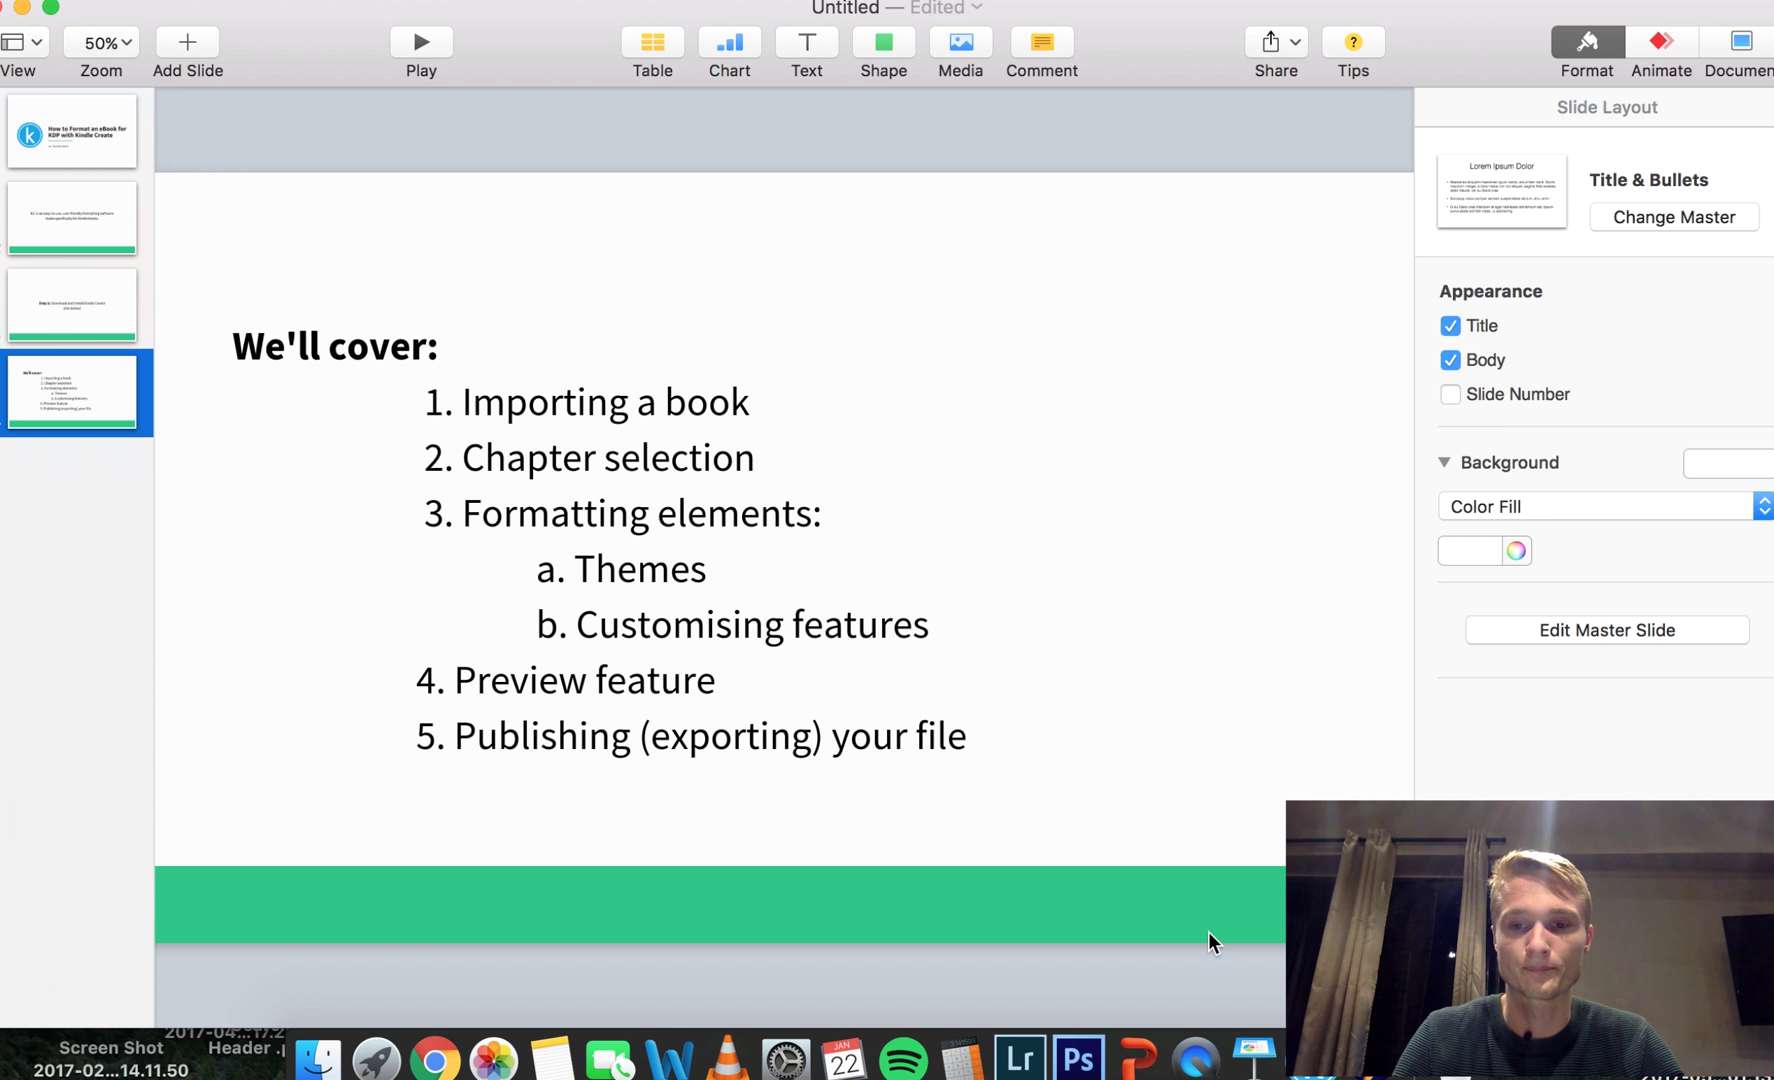
Launch Kindle Create, start a project from file as Novels, Essays, Poetry, Narrative Non-fiction, and open the file picker
click(1316, 1072)
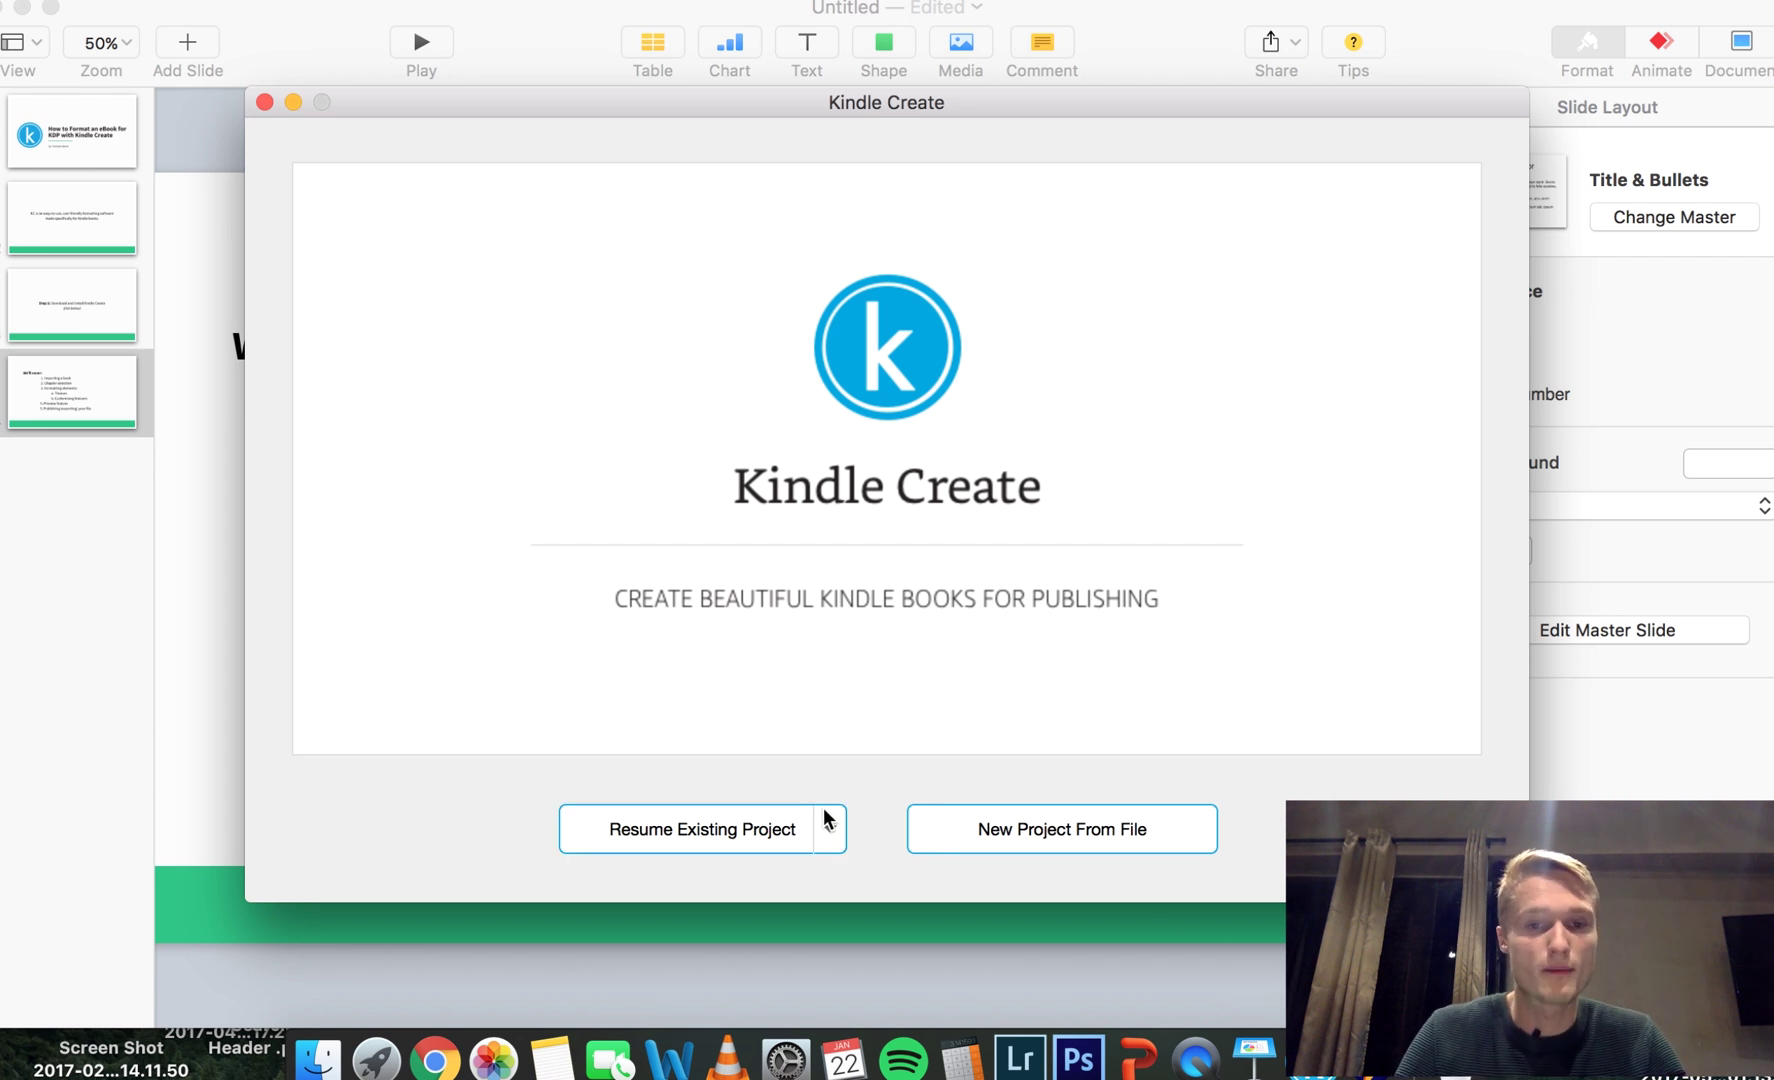
click(962, 846)
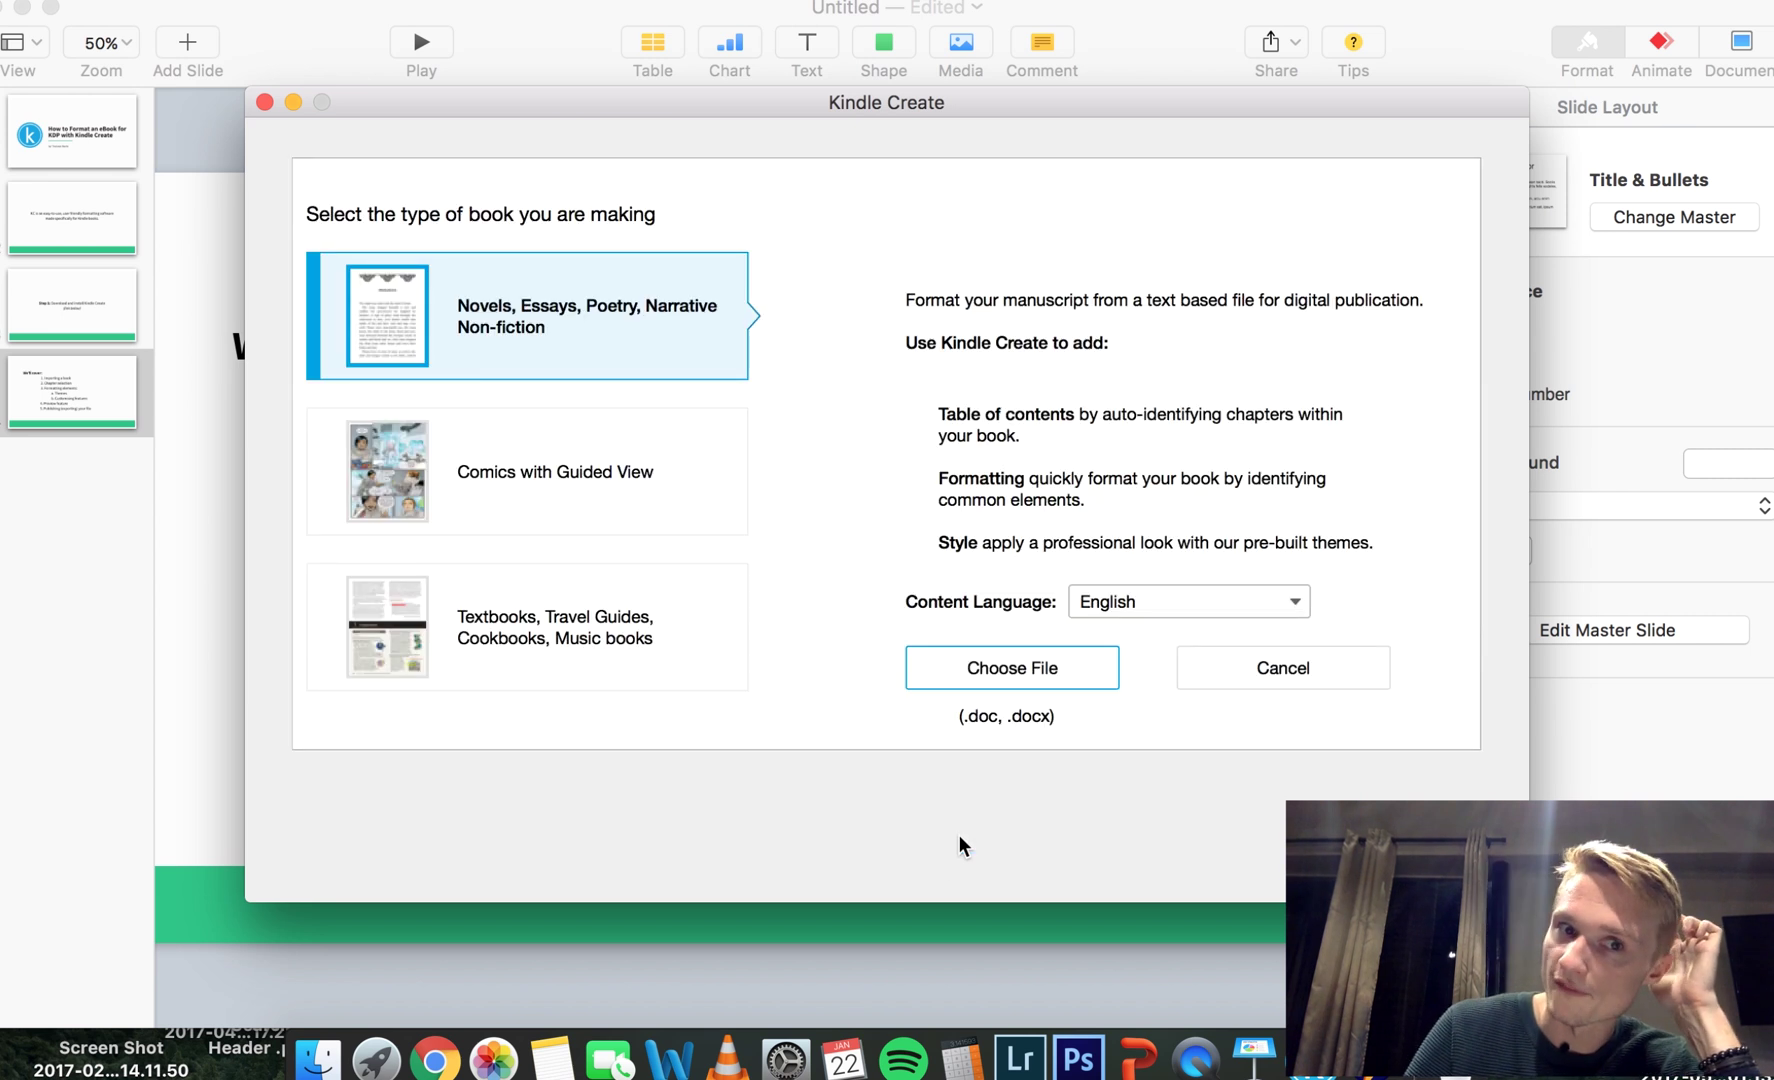
click(586, 467)
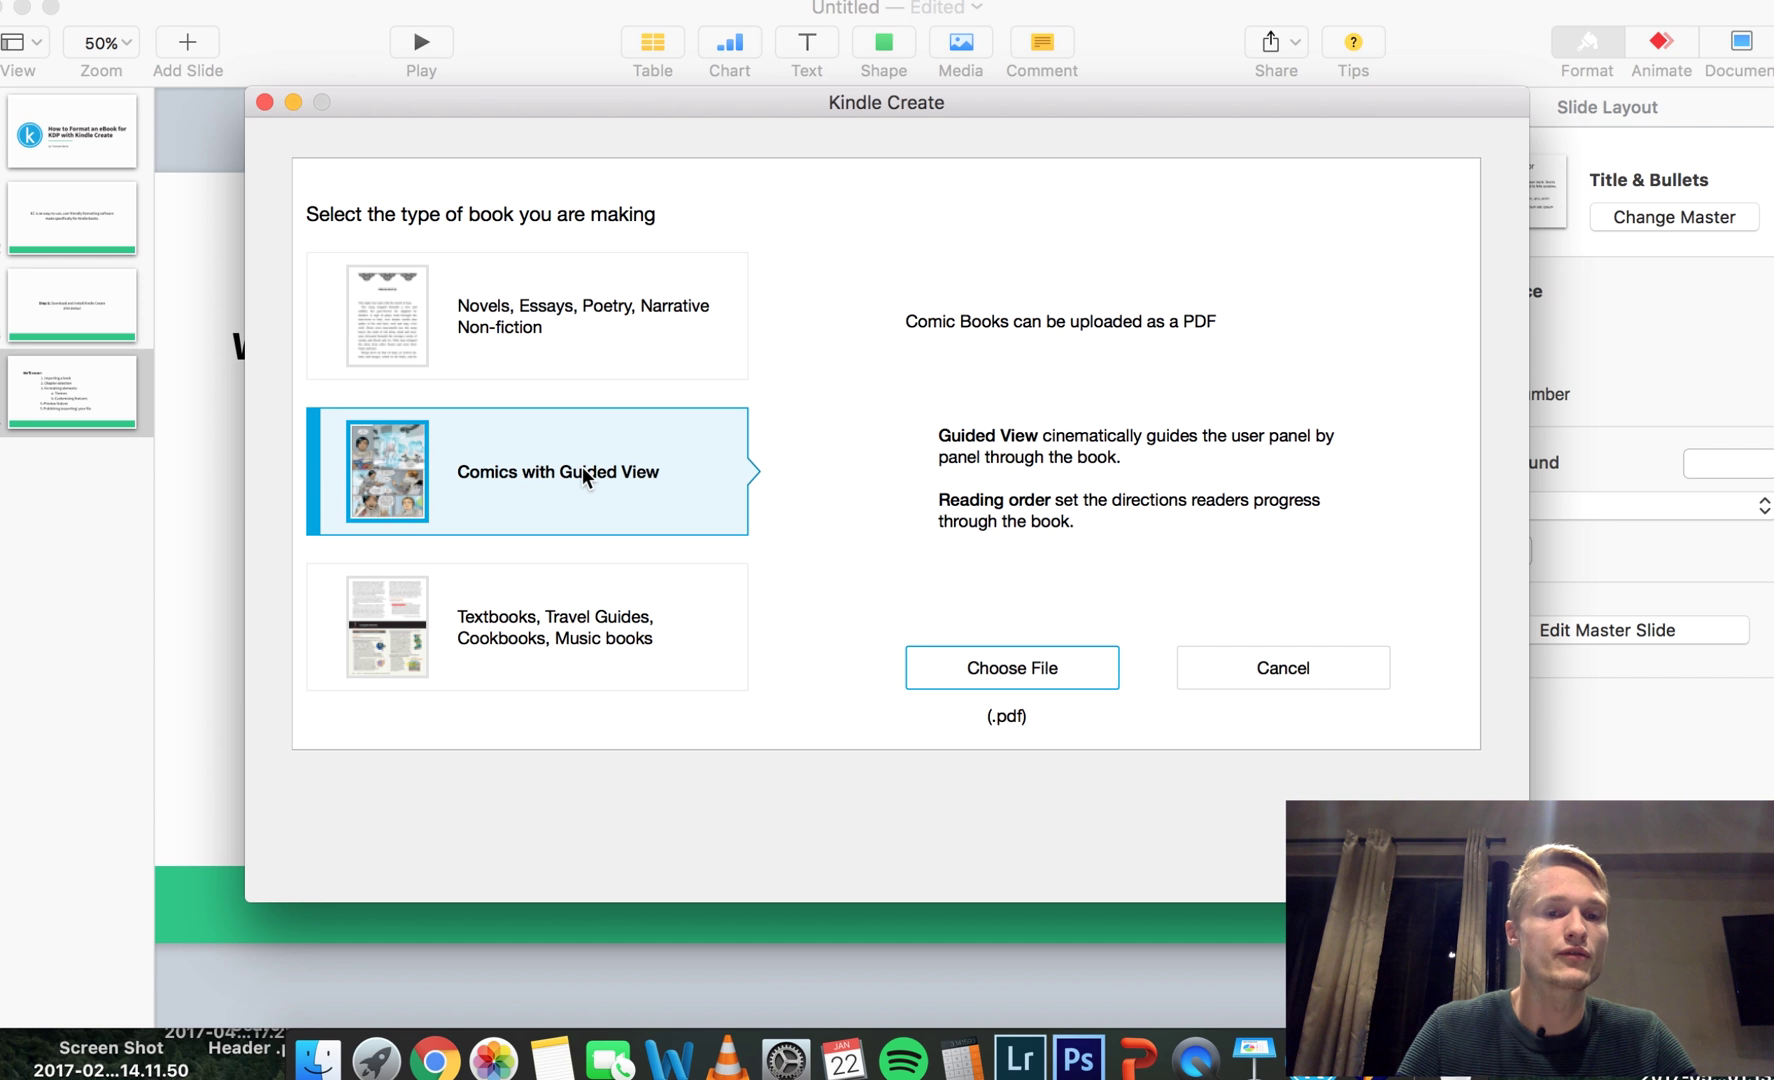
click(598, 675)
click(546, 350)
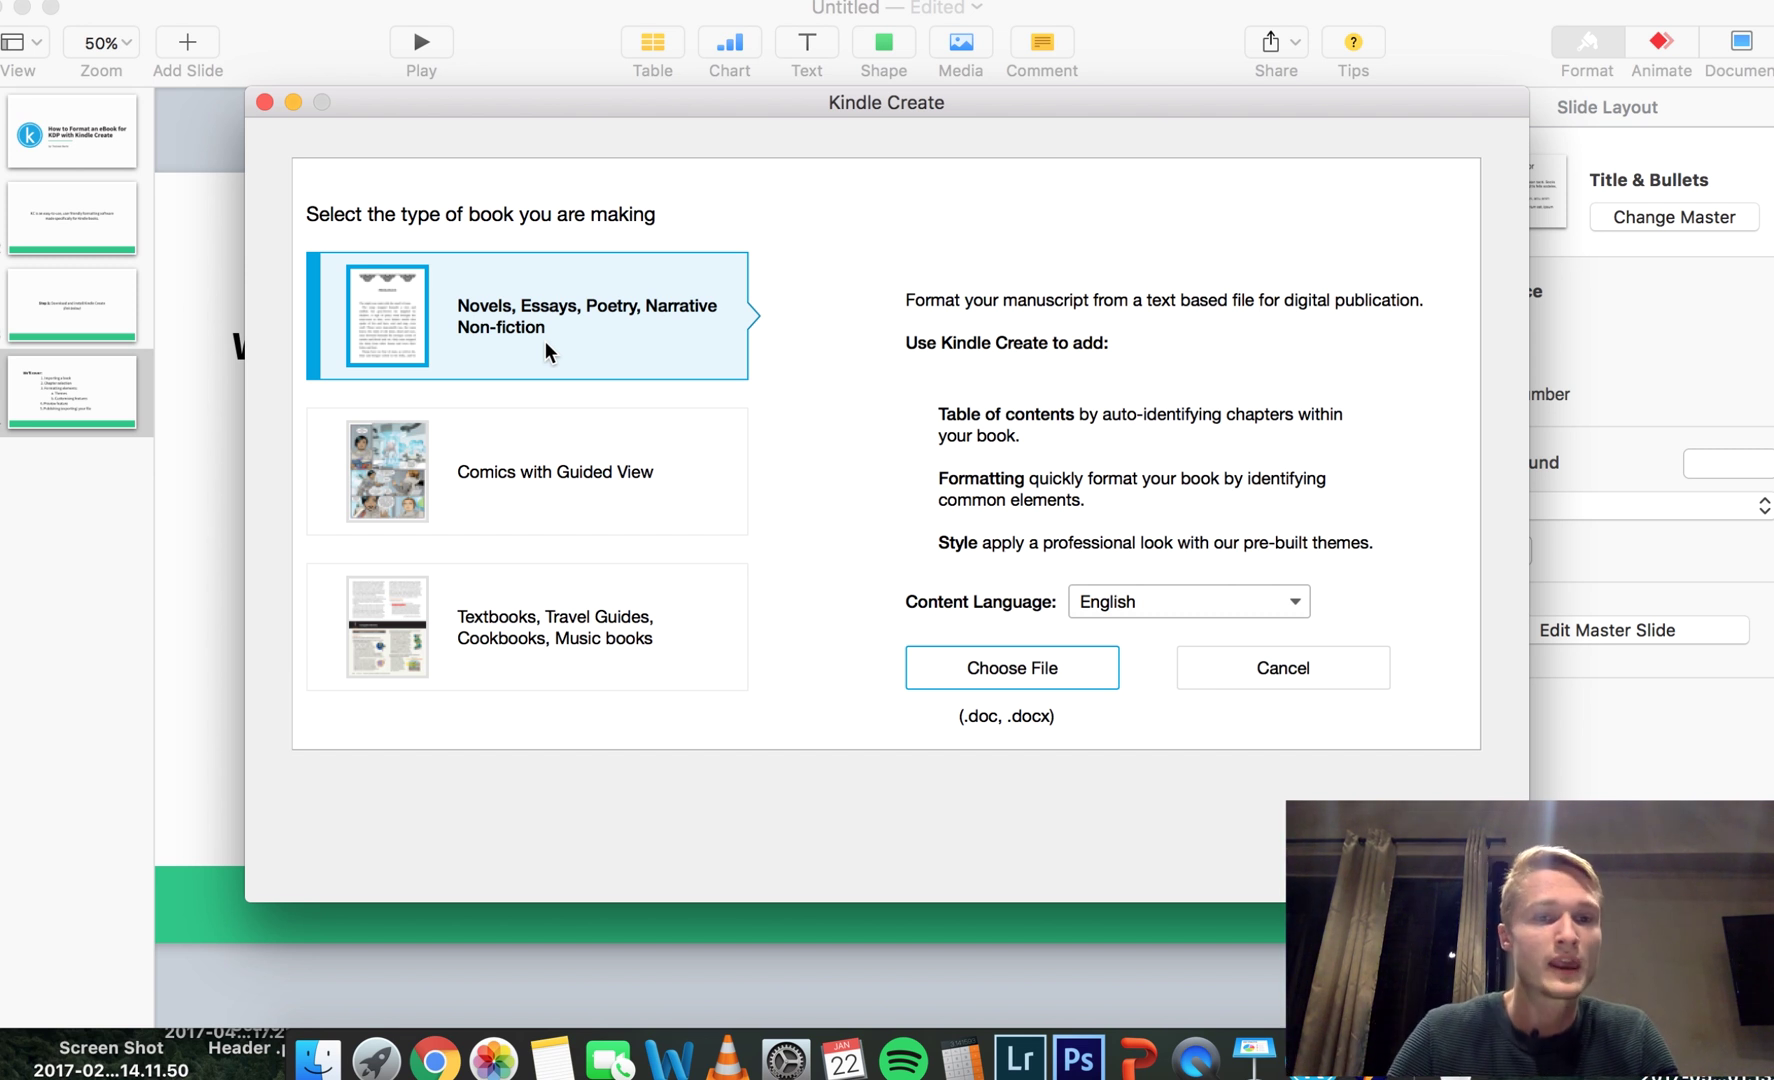
click(603, 458)
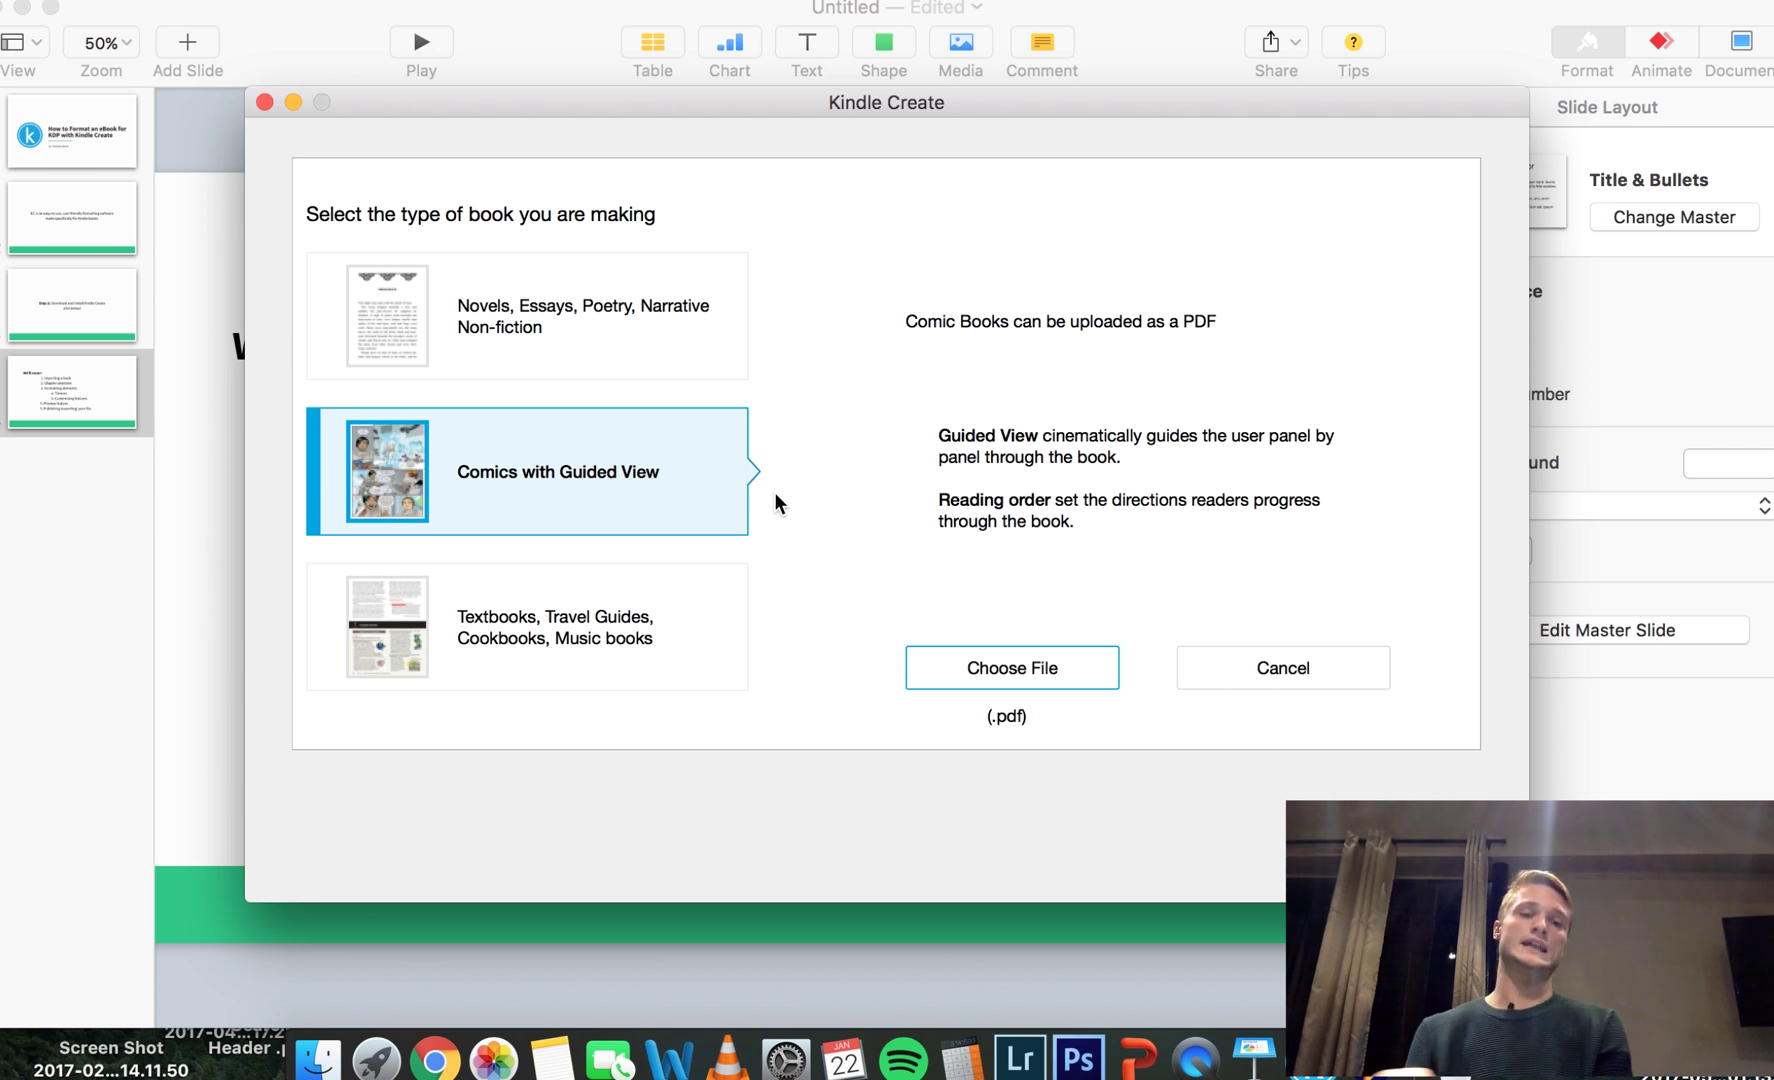
click(706, 611)
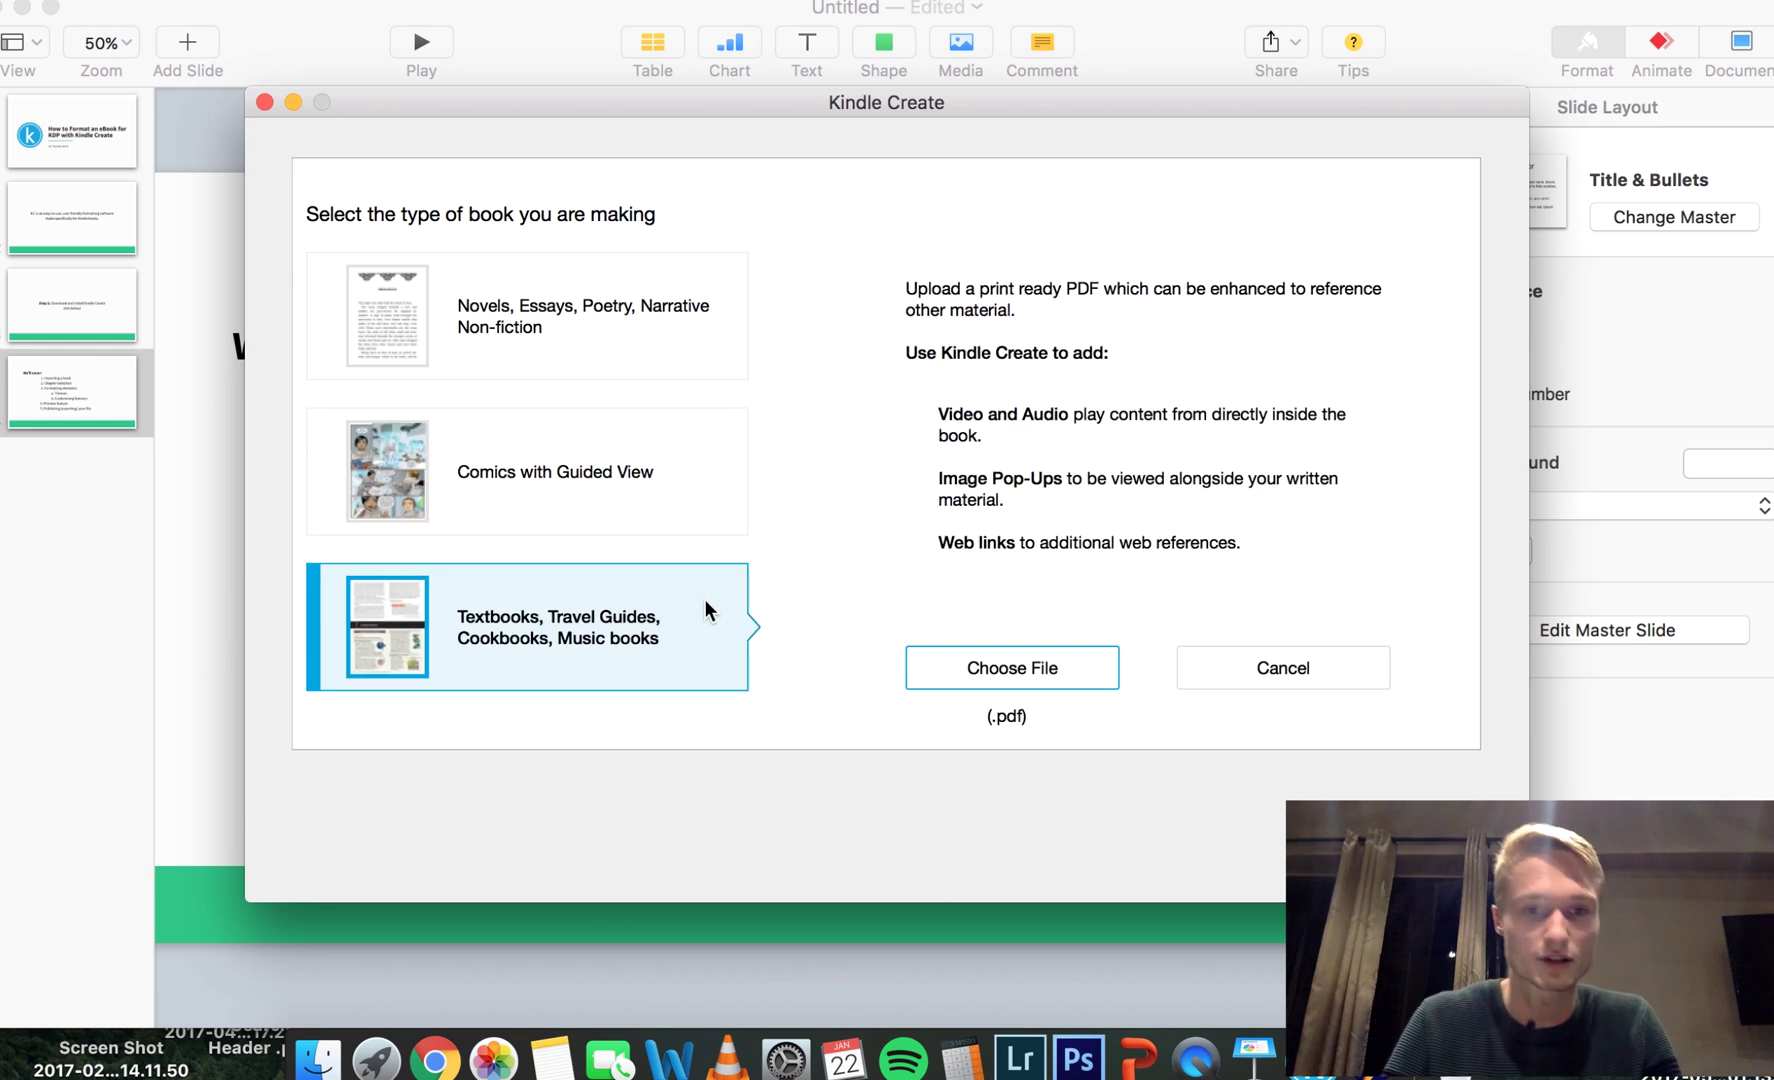
click(622, 342)
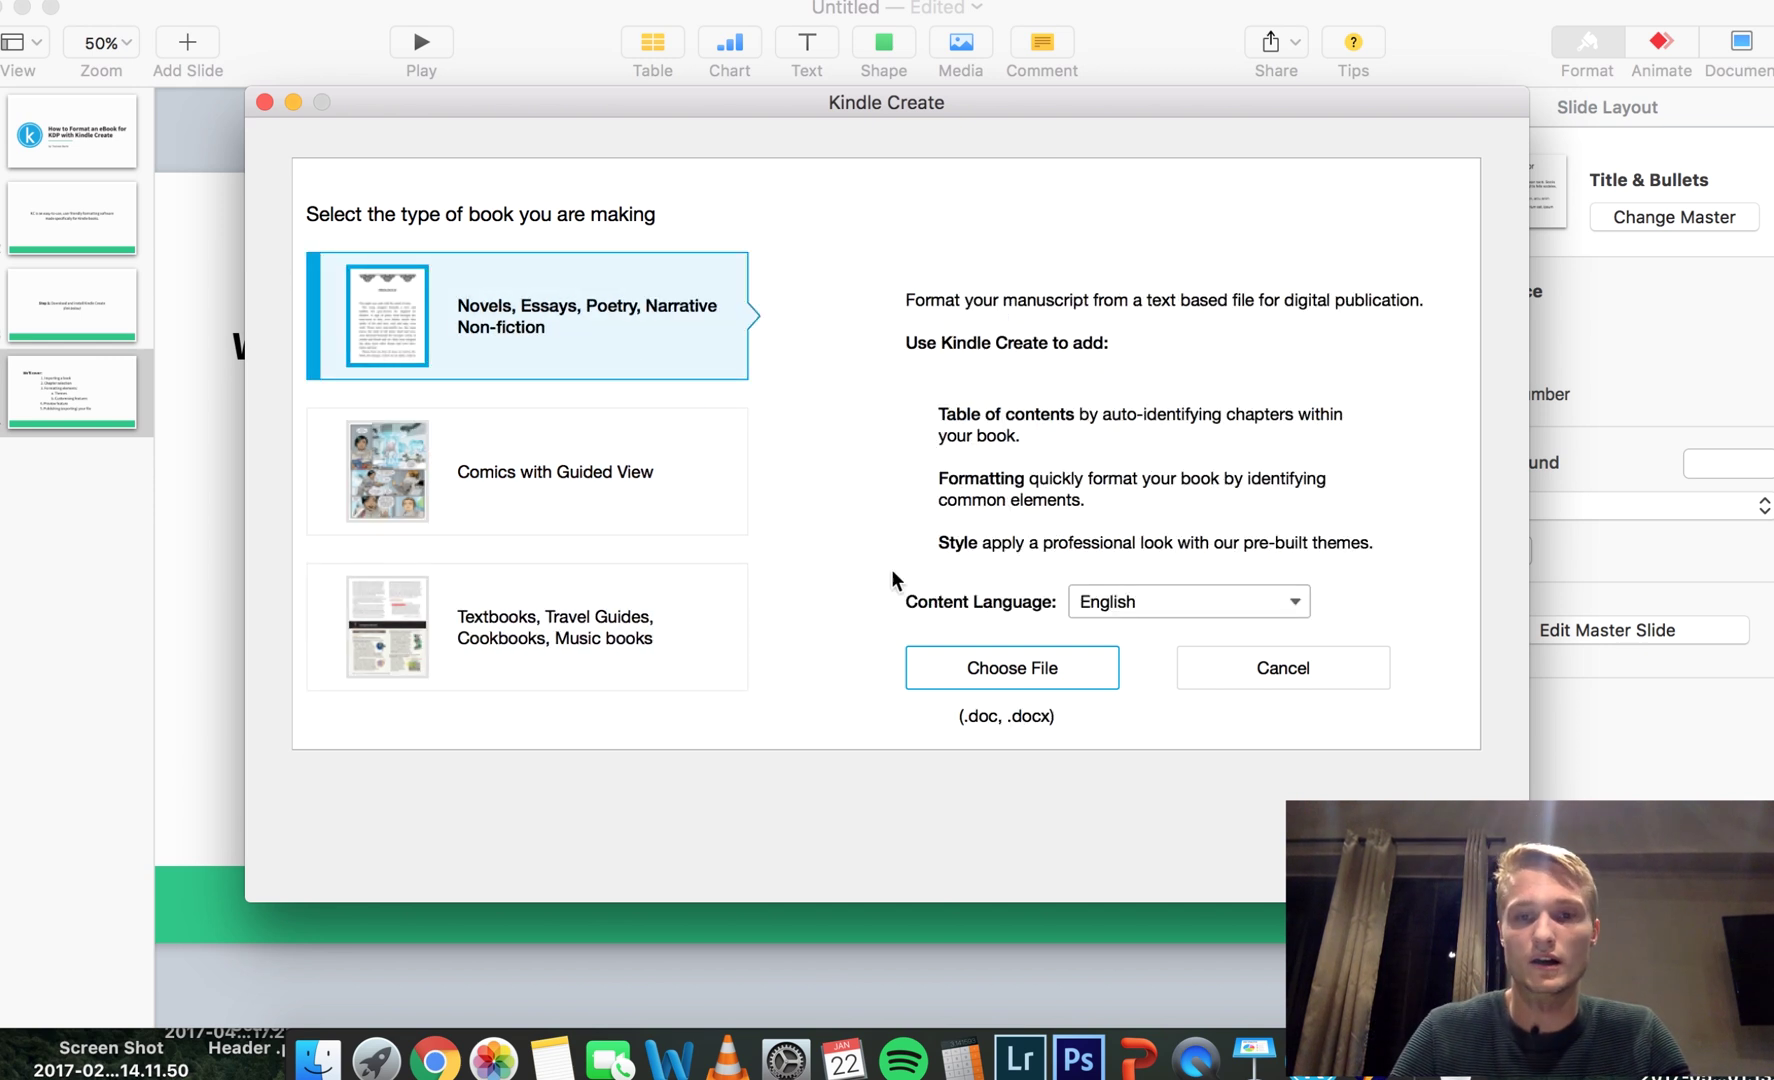
click(1009, 671)
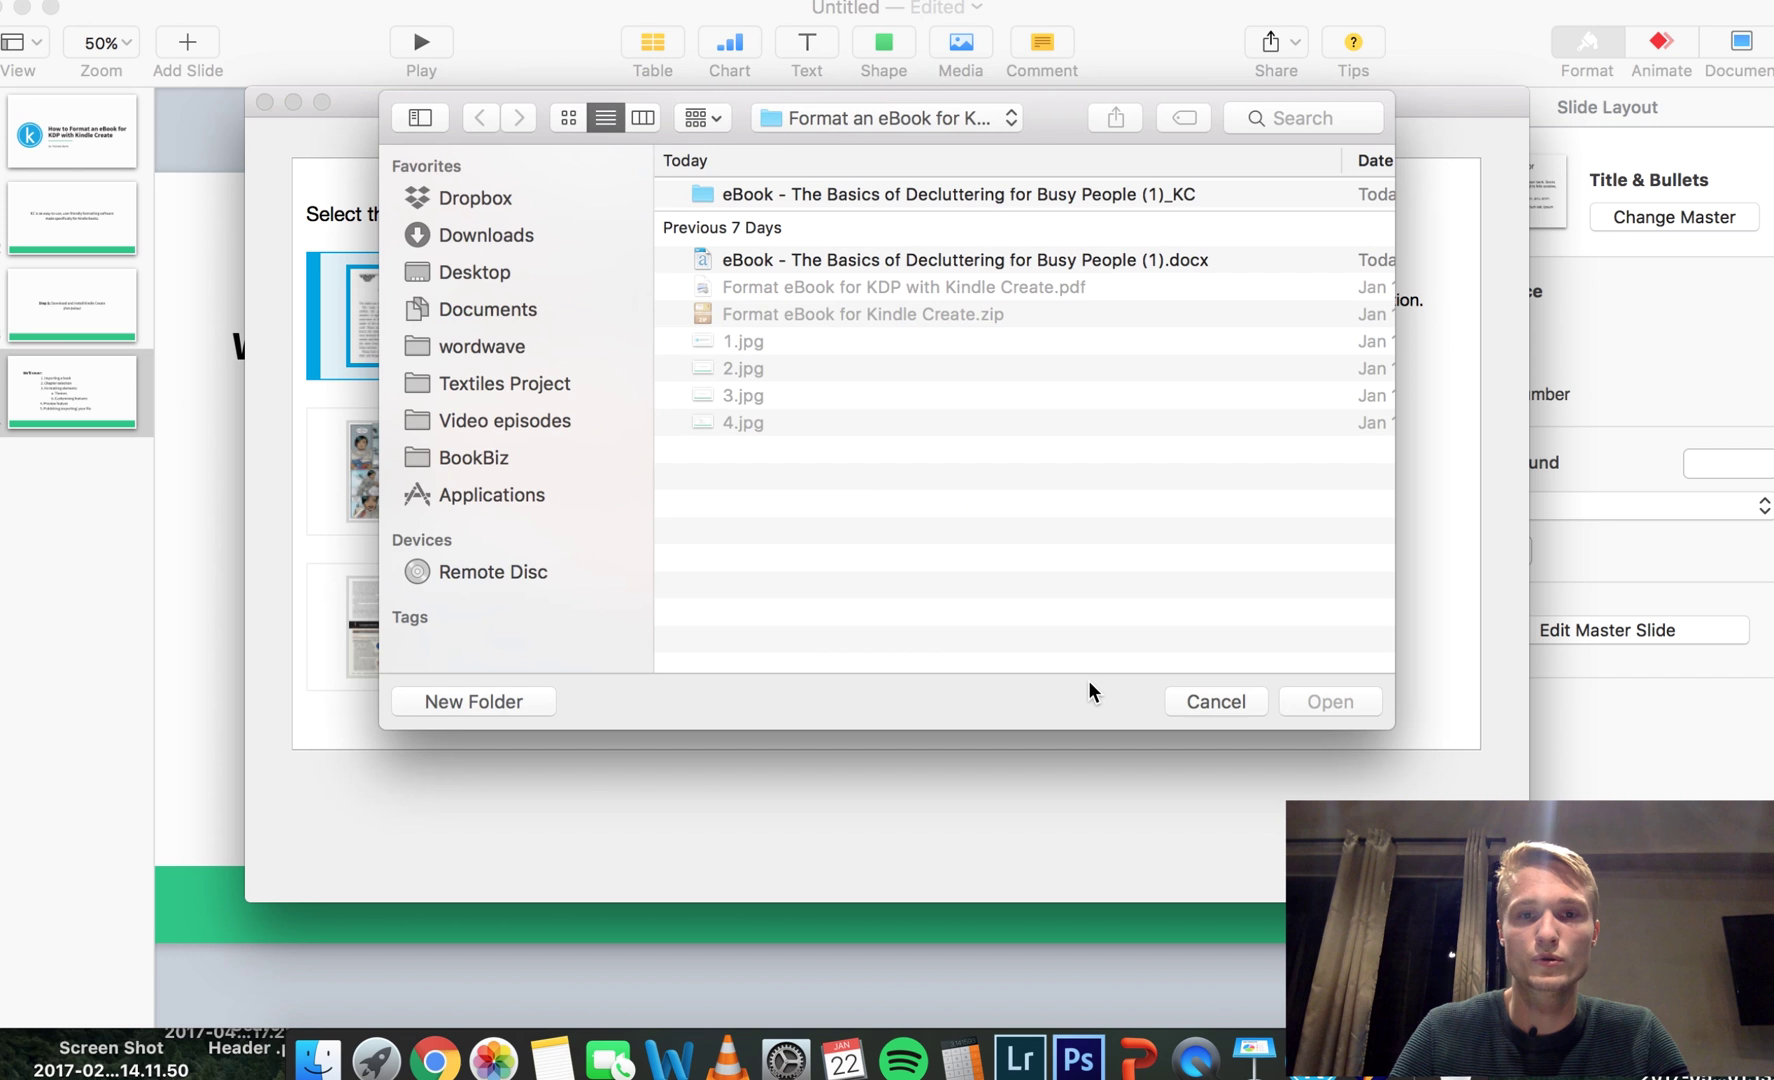
Import 'eBook - The Basics of Decluttering for Busy People (1).docx' into the project
click(909, 261)
double_click(909, 261)
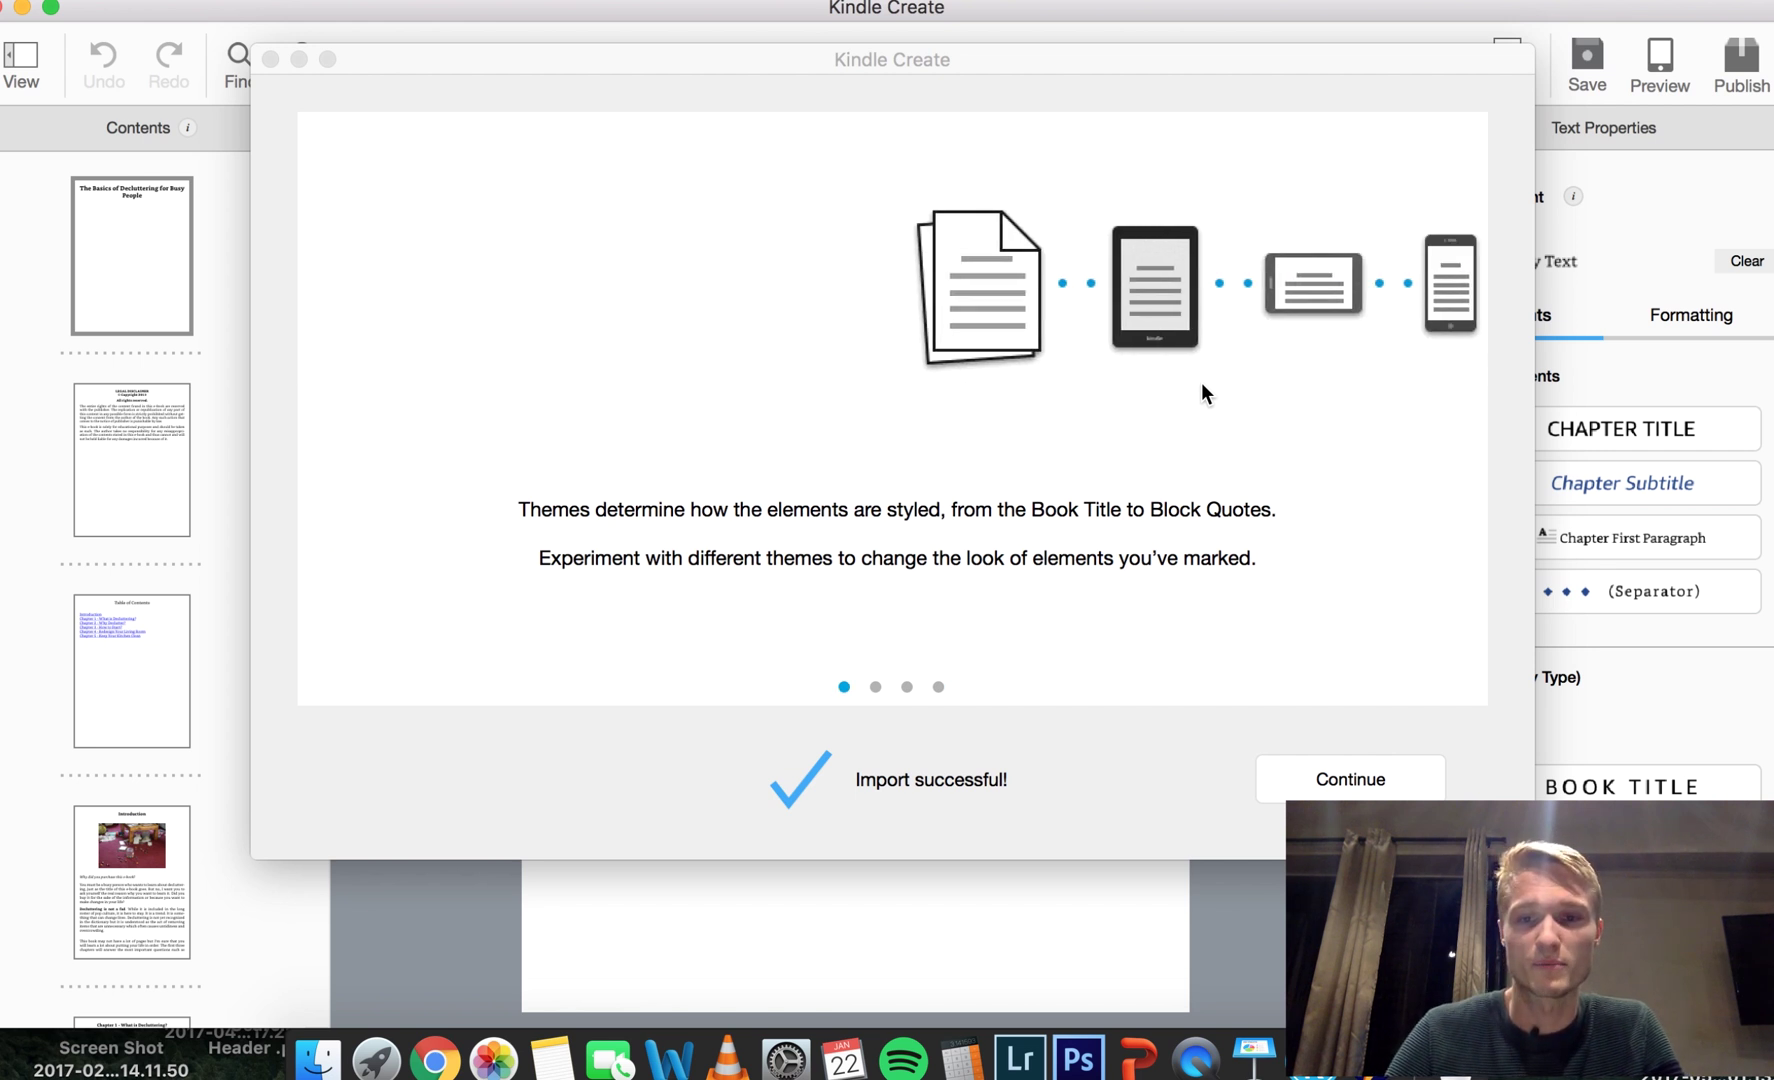
Run chapter title detection and accept all suggestions except the book title
click(1361, 761)
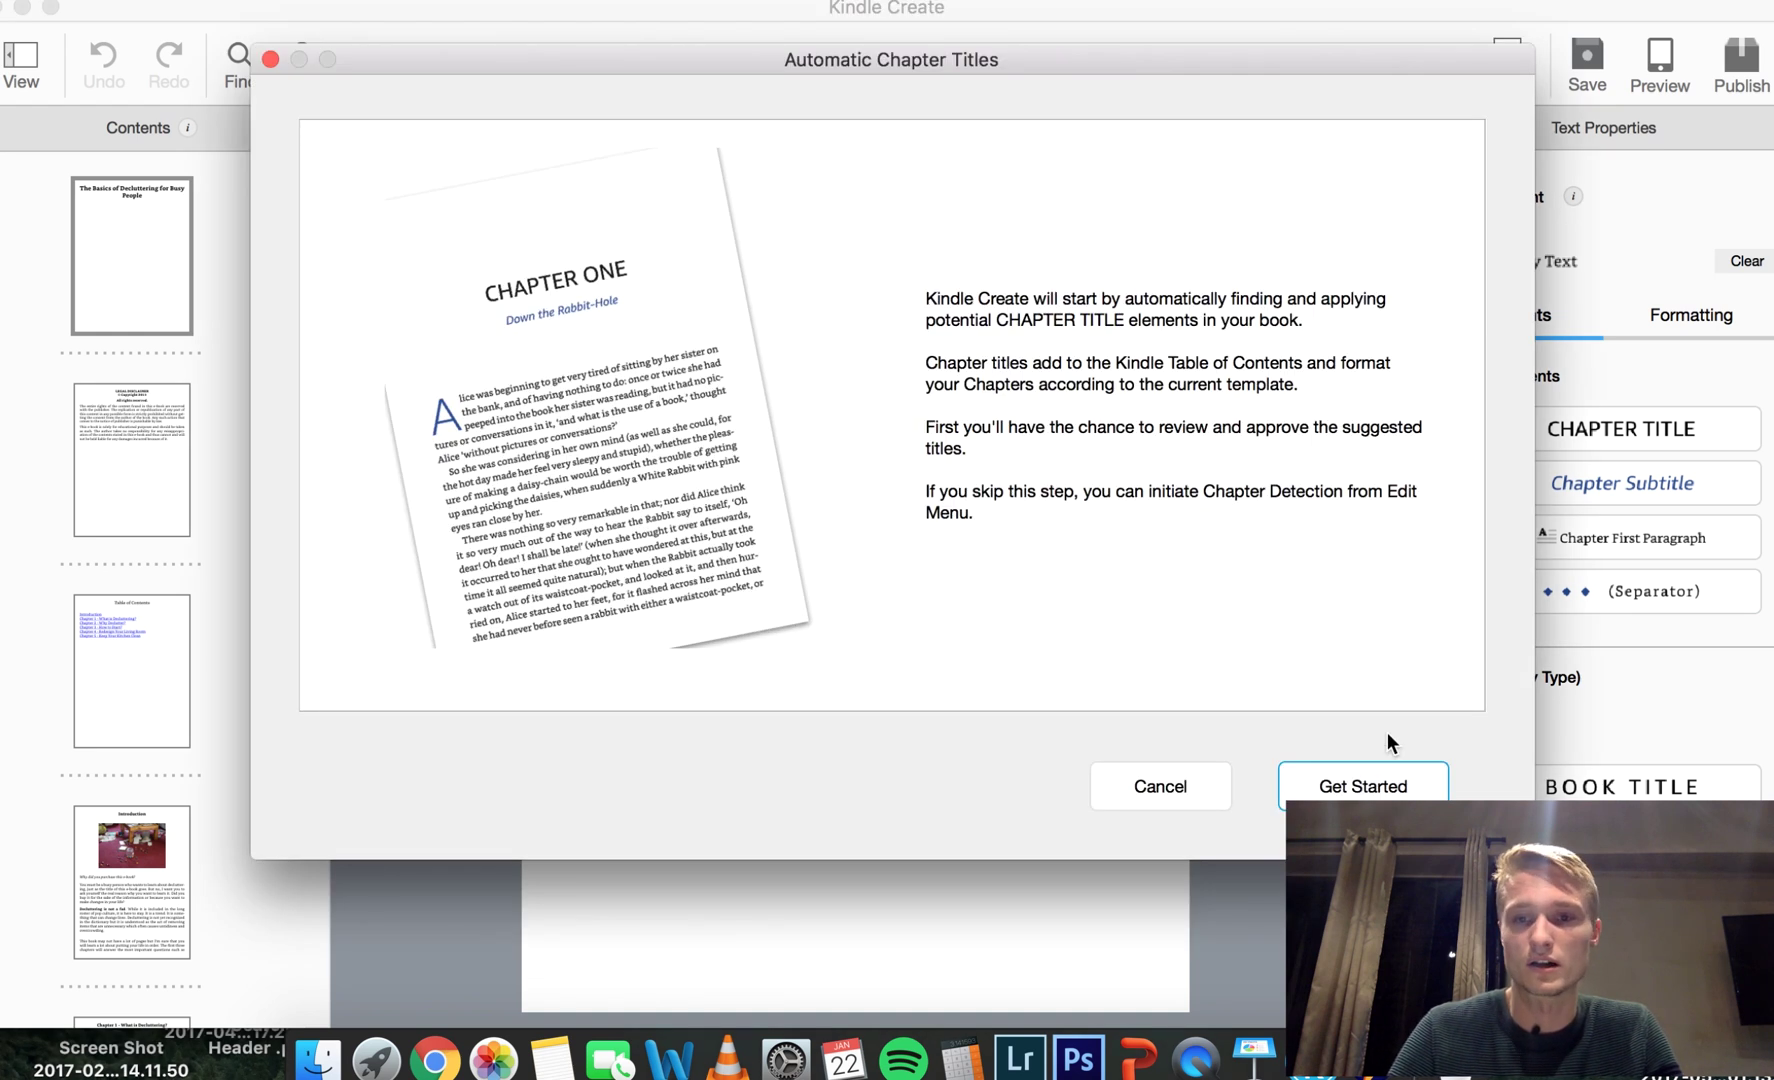
click(1383, 787)
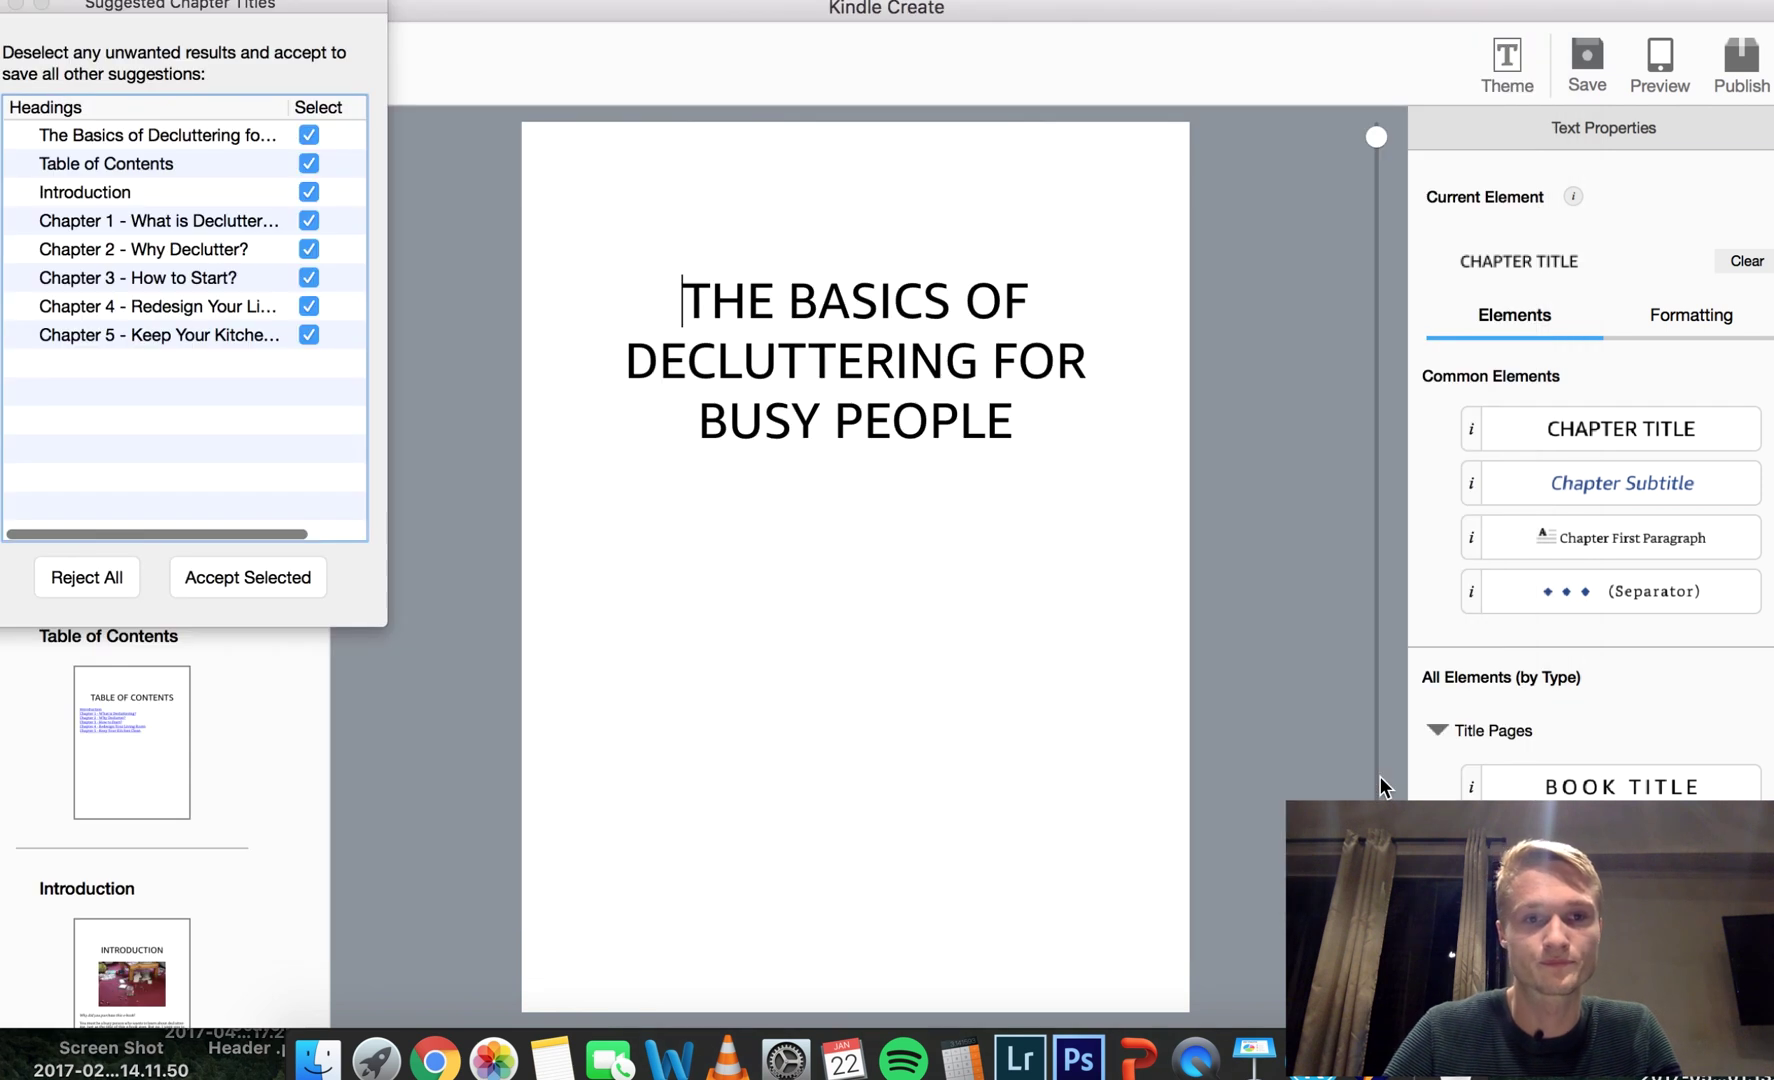
click(309, 136)
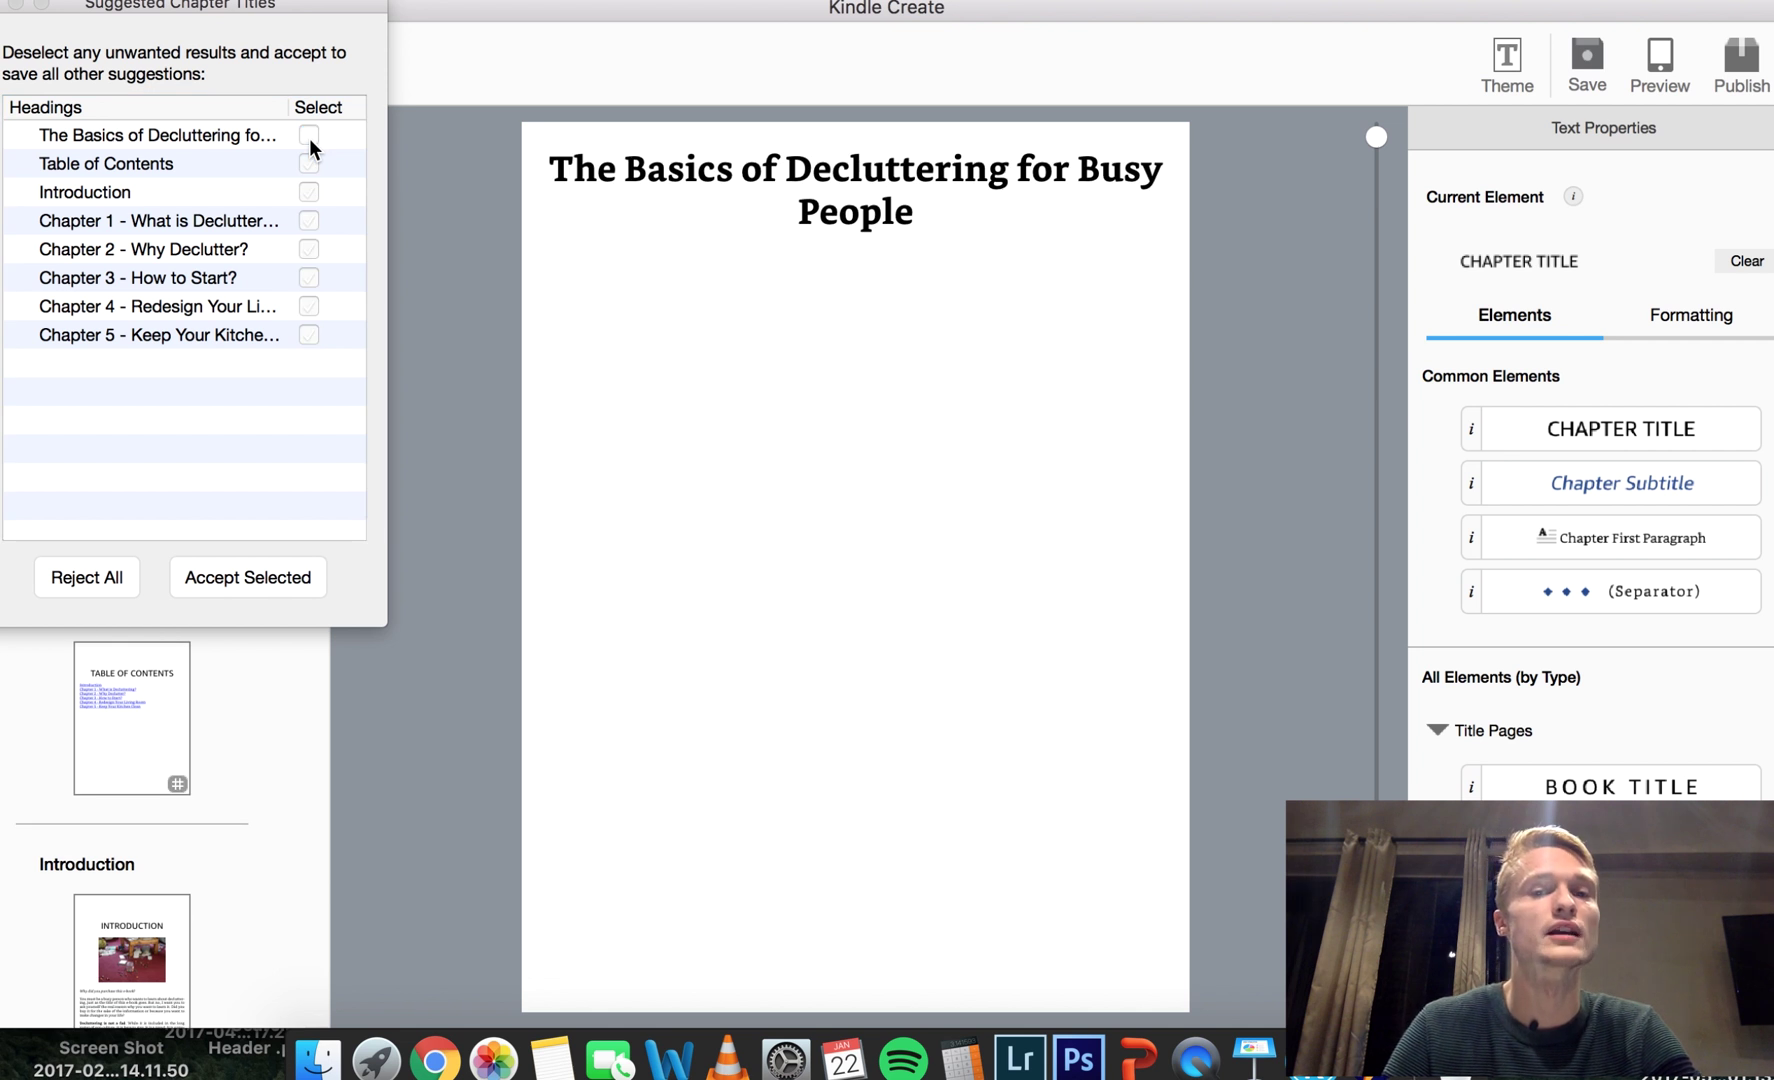
click(309, 137)
click(309, 137)
click(309, 137)
click(309, 137)
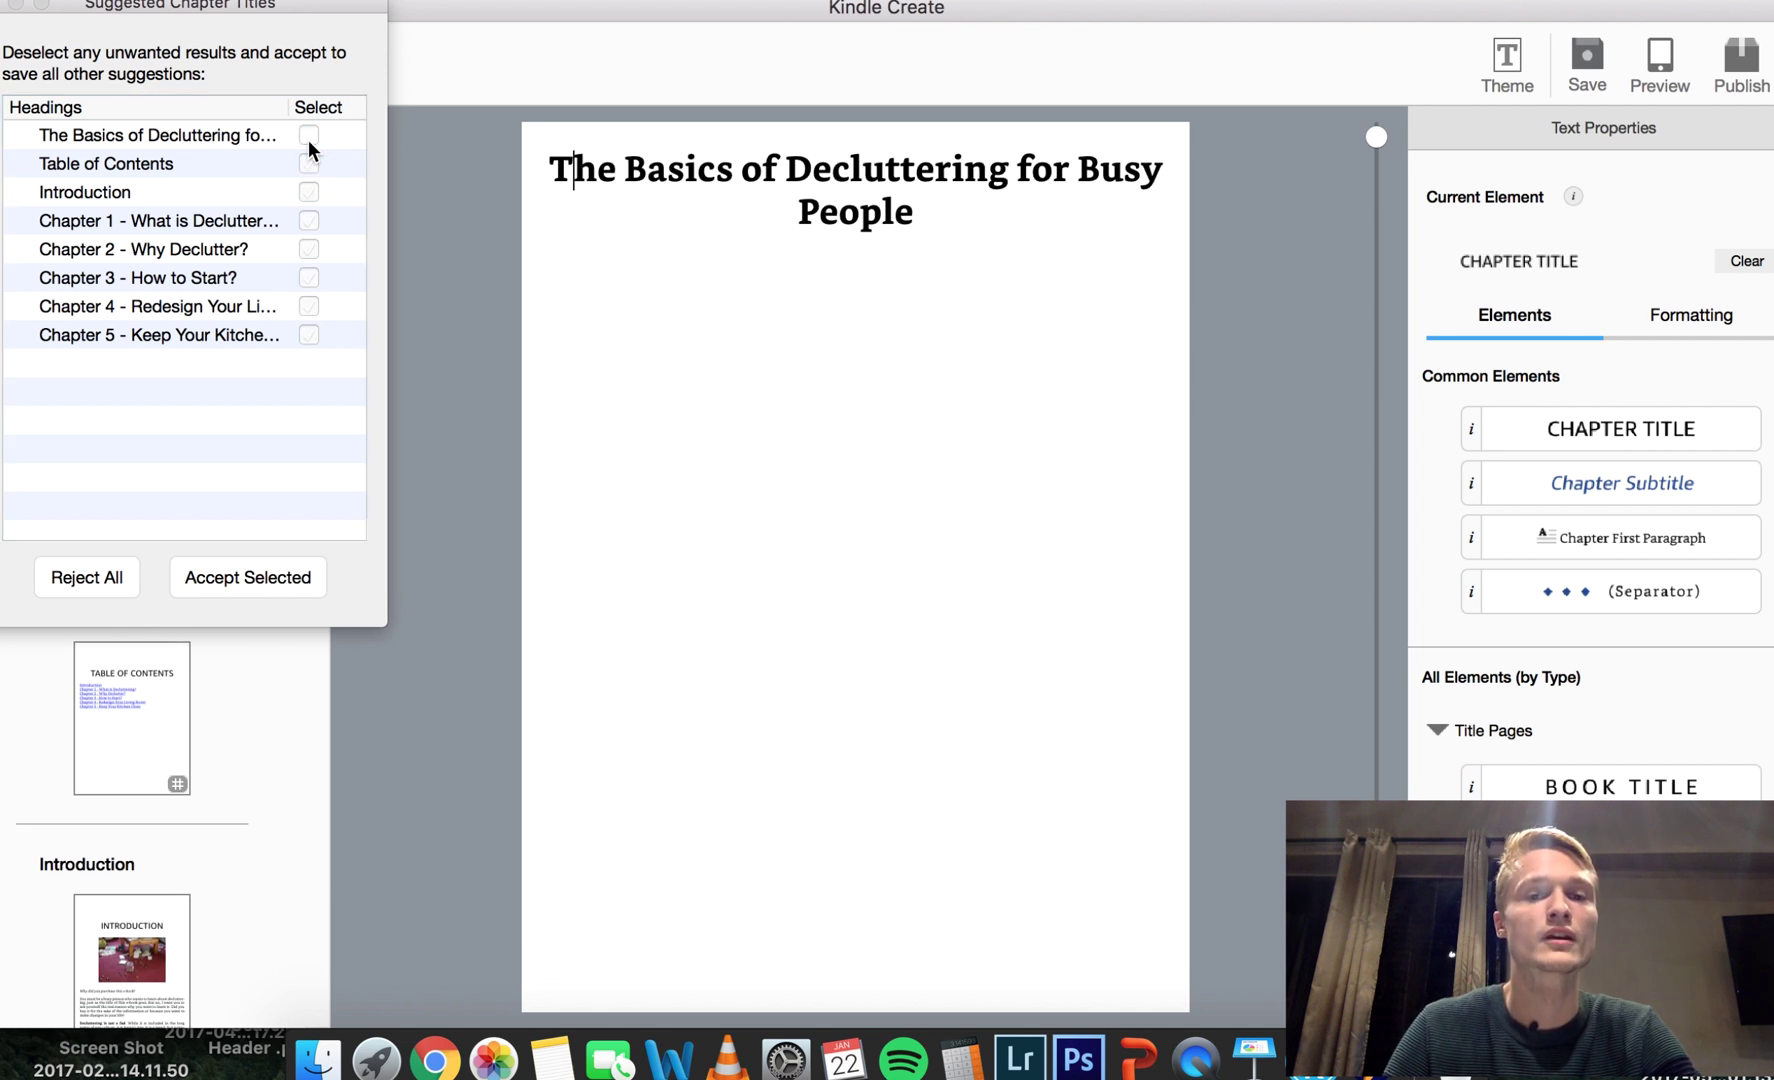
click(297, 586)
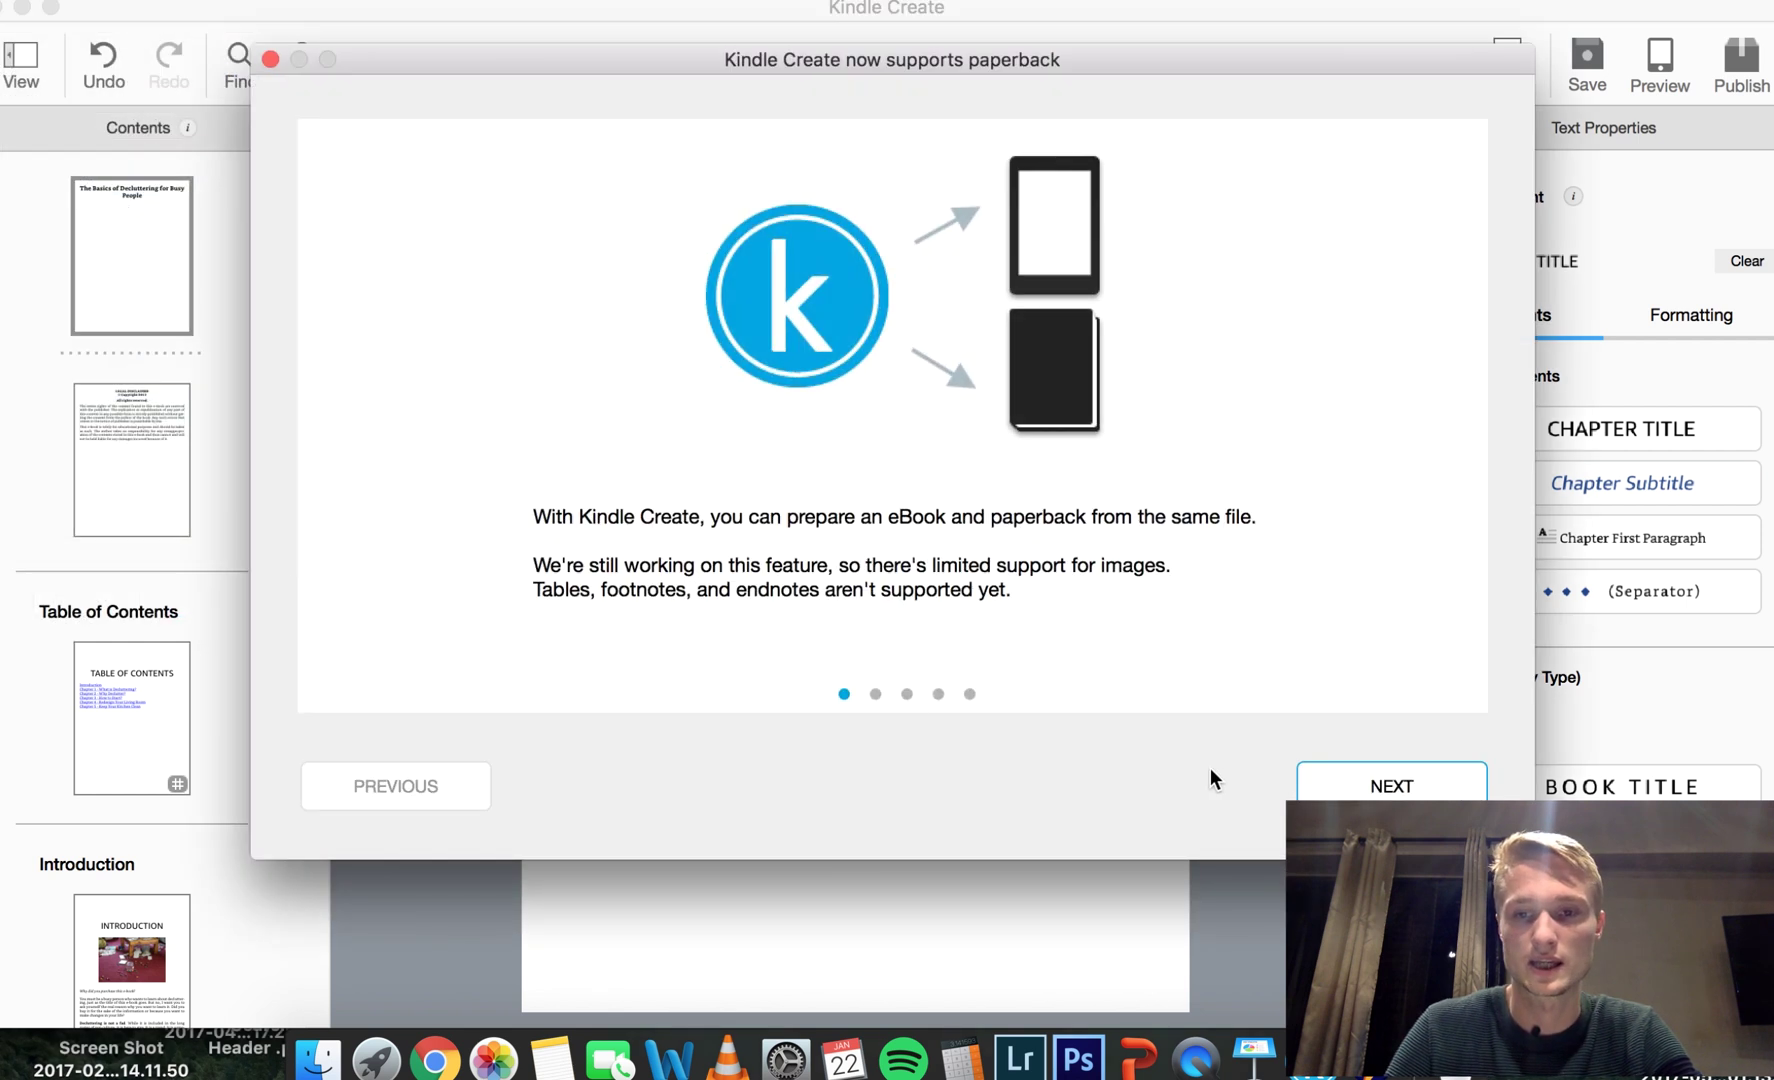
Skip through the introductory tips, glance at the first pages, and bring up the Theme chooser
click(1352, 788)
click(1352, 788)
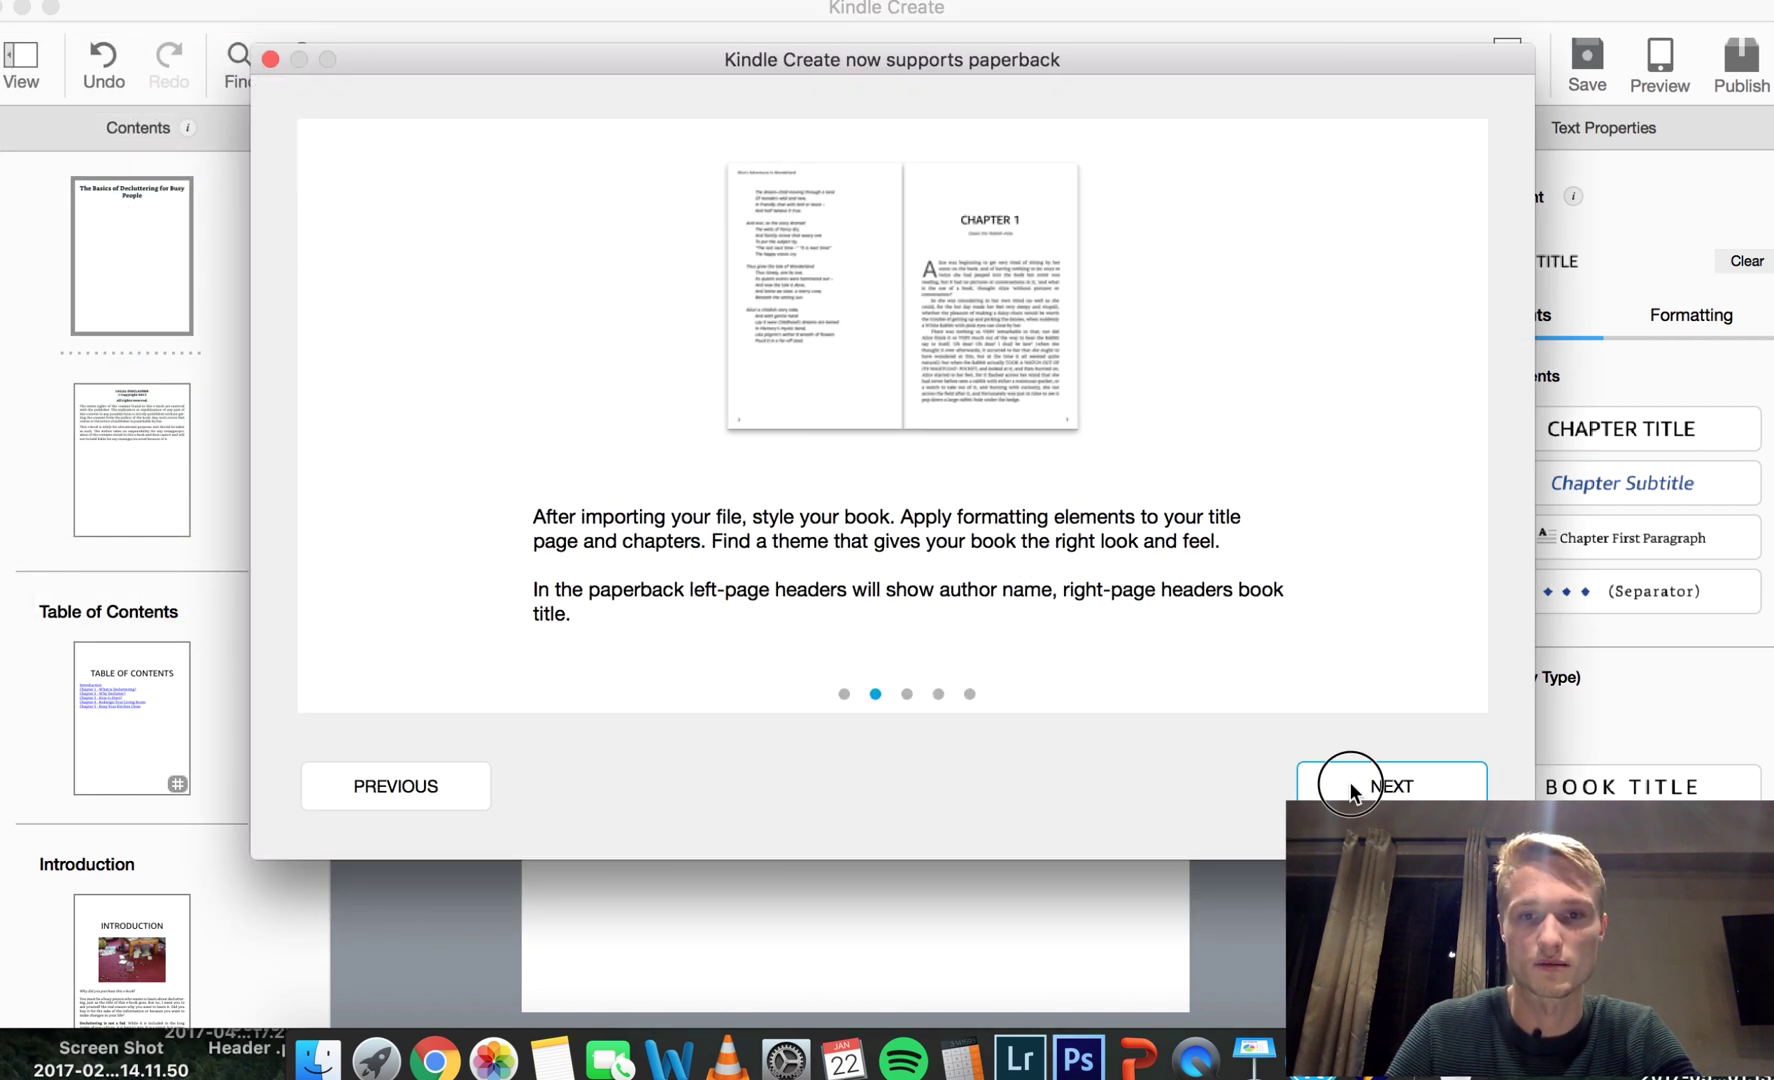
click(1352, 788)
click(1350, 788)
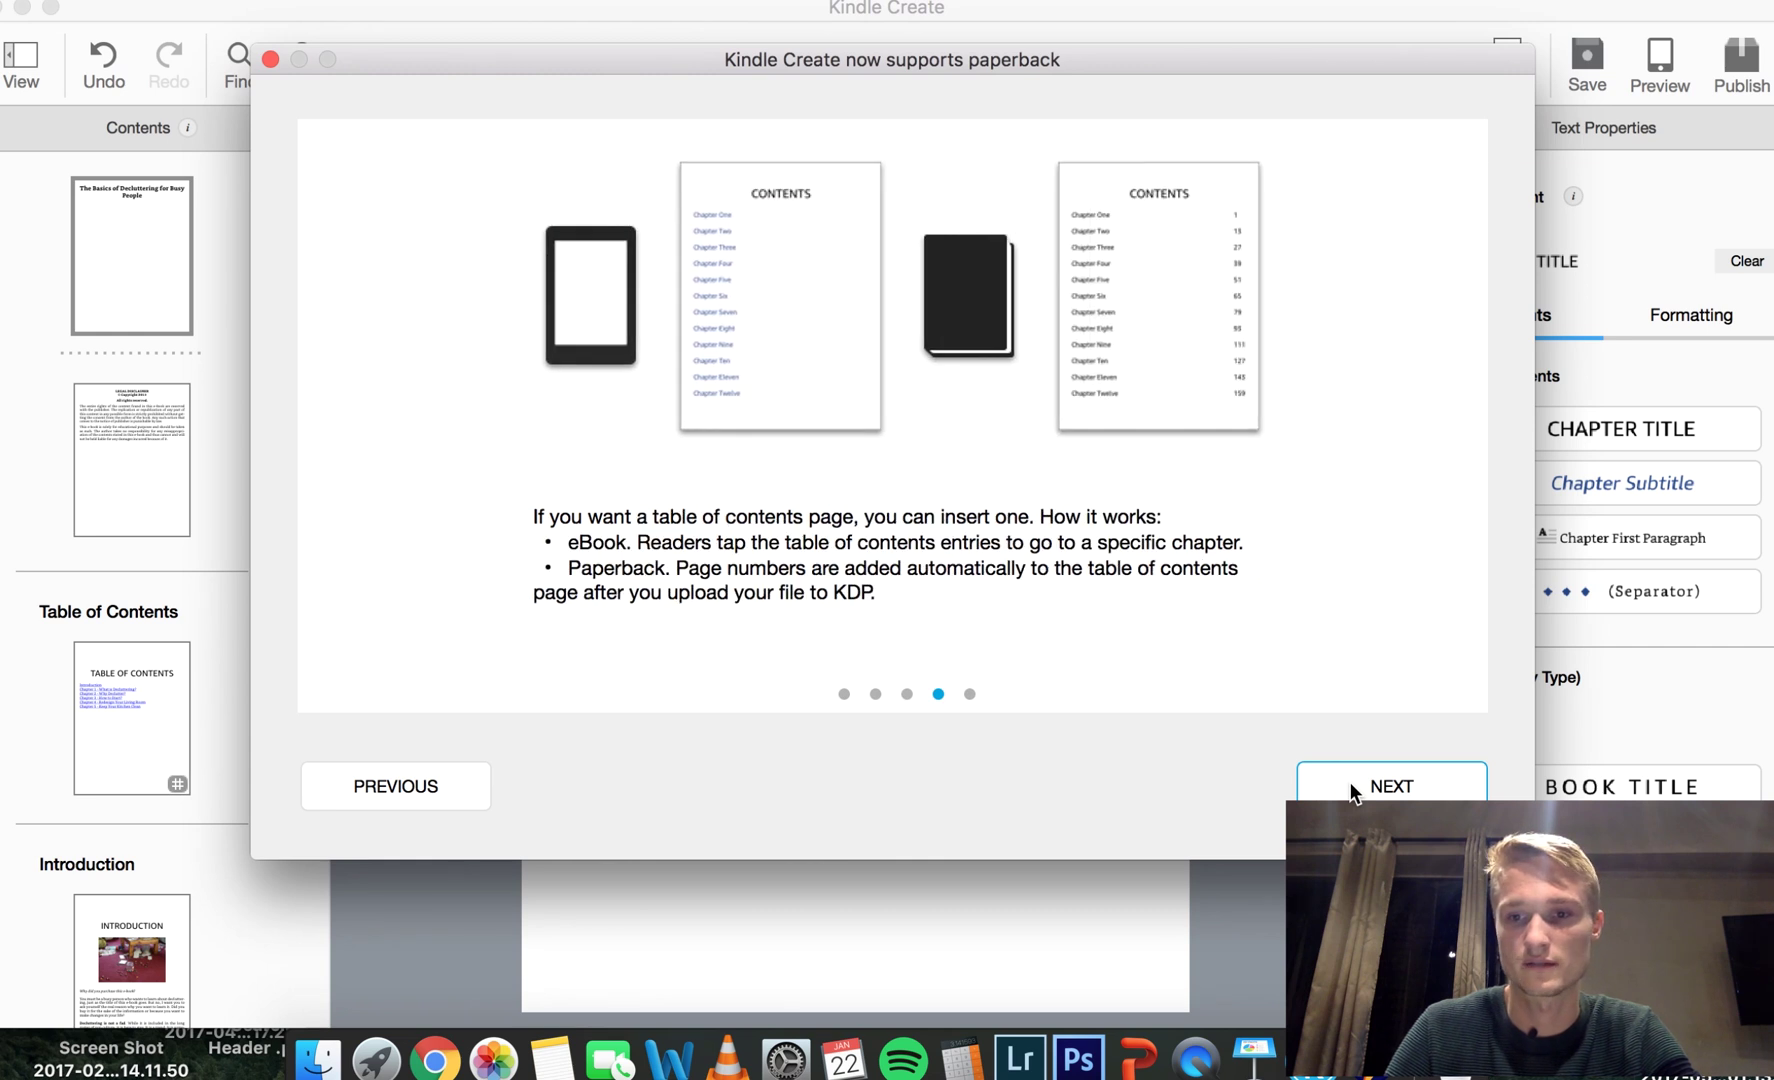
click(1350, 788)
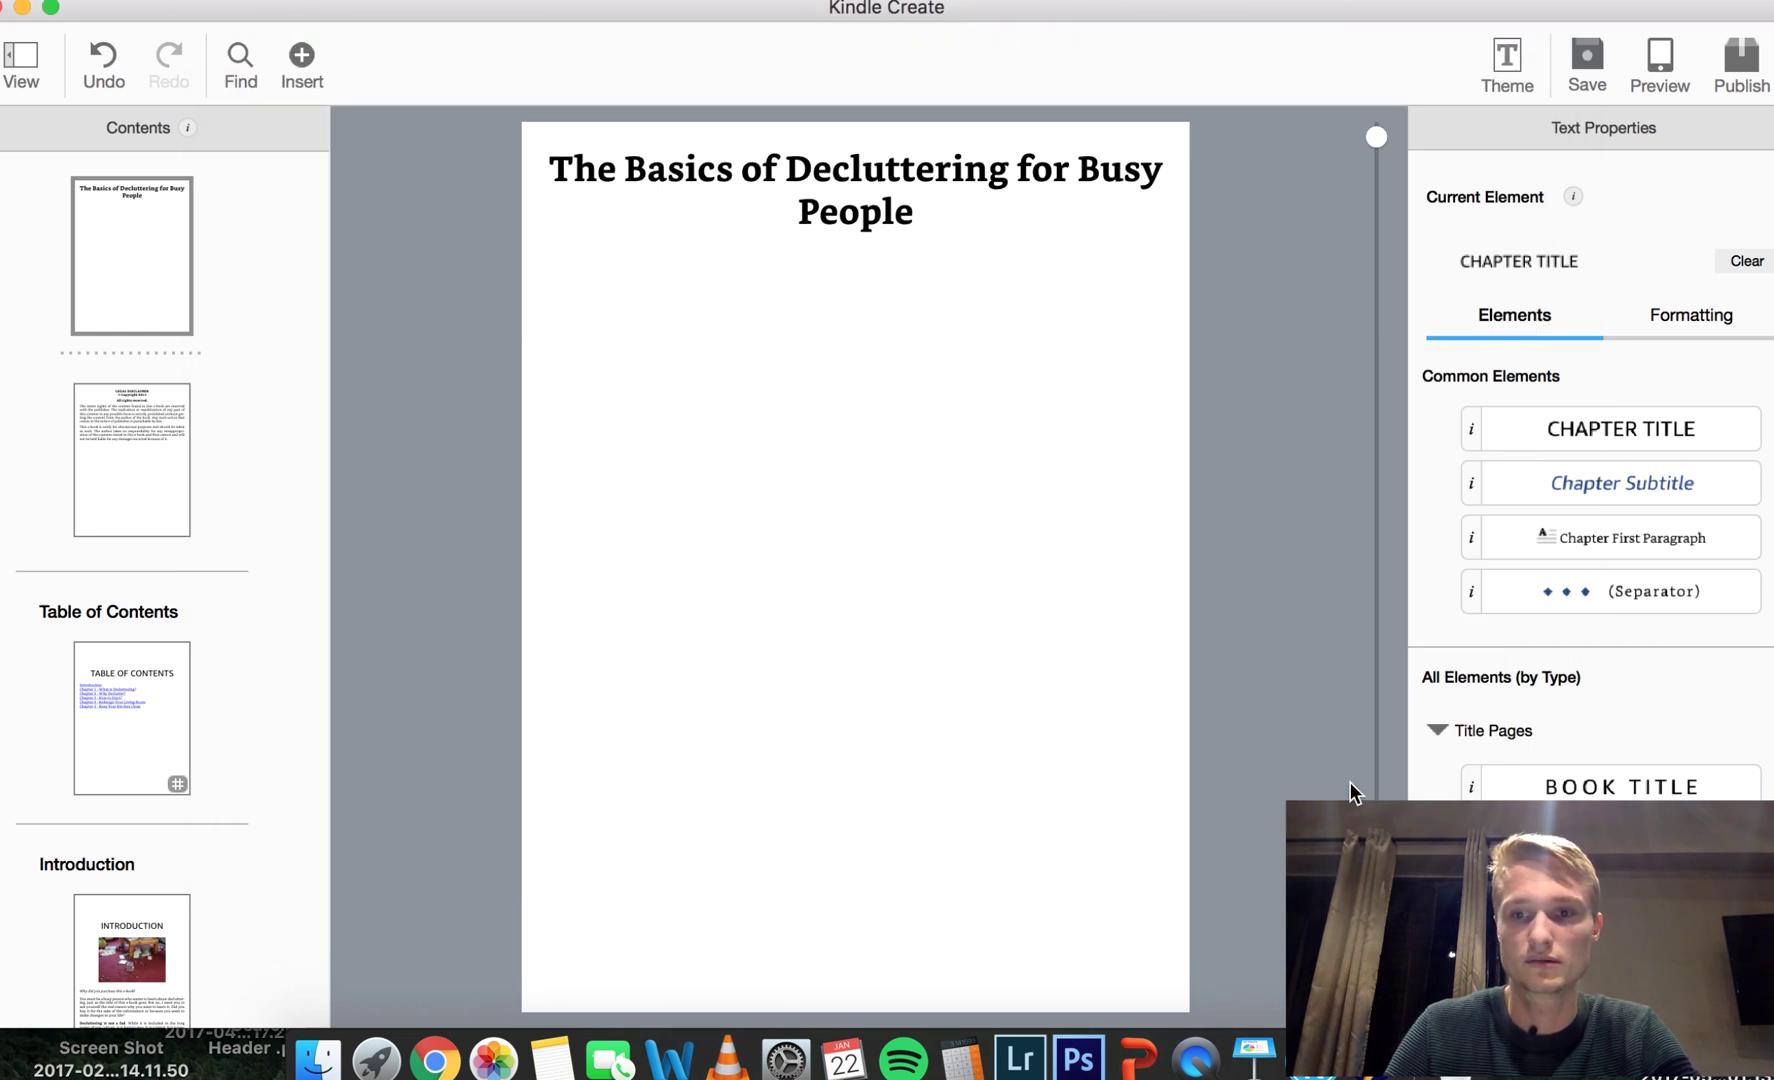
key(Down)
key(Down)
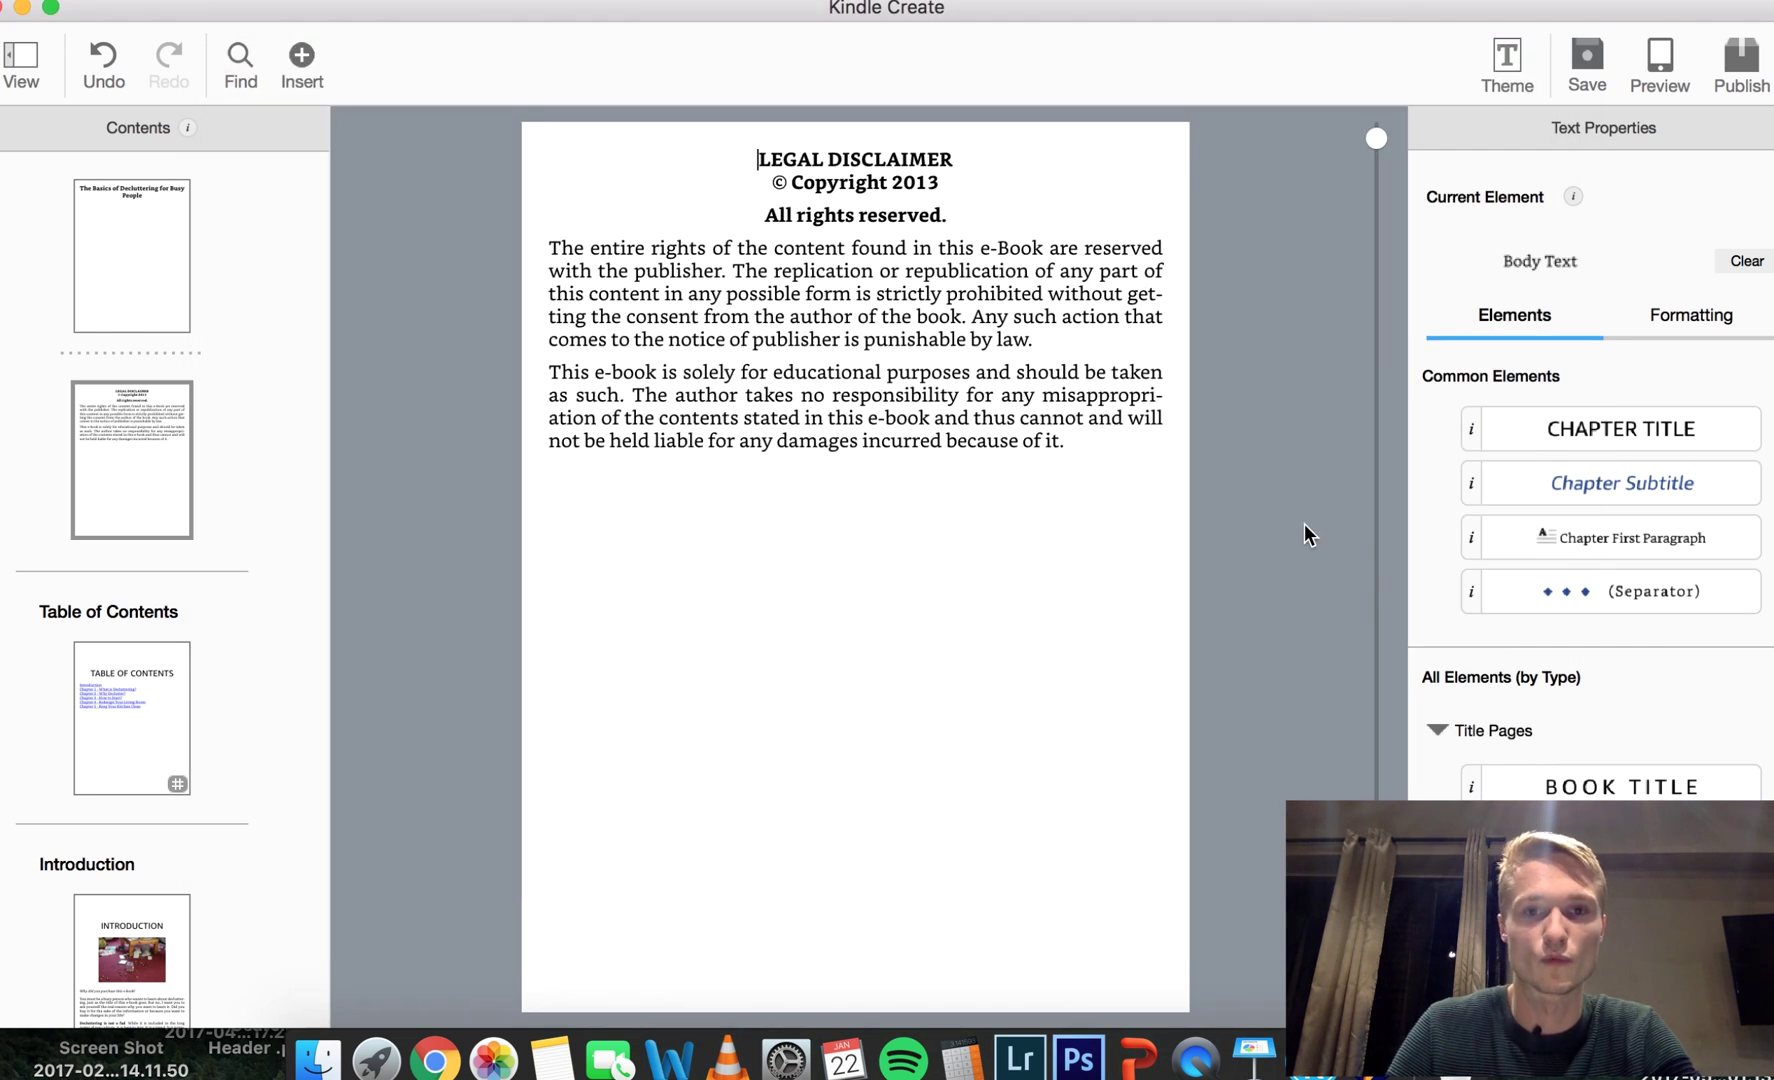
key(Up)
key(Up)
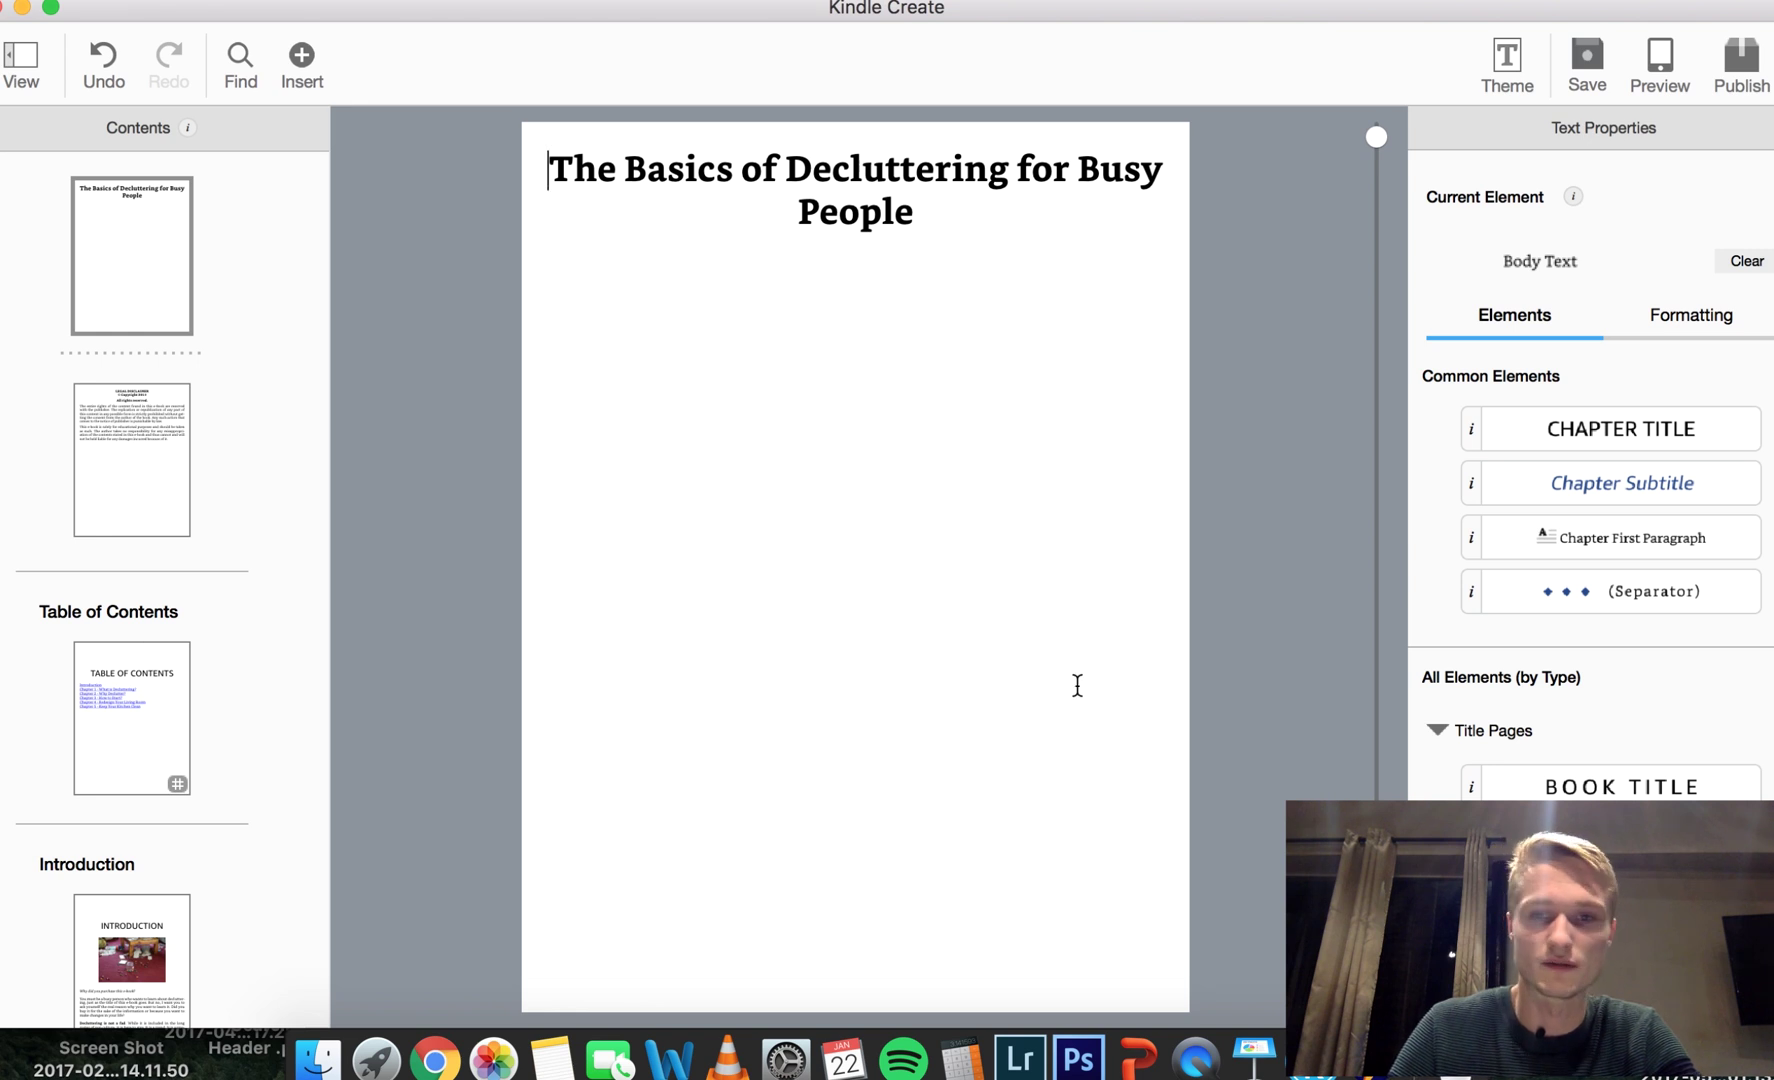
key(Down)
key(Down)
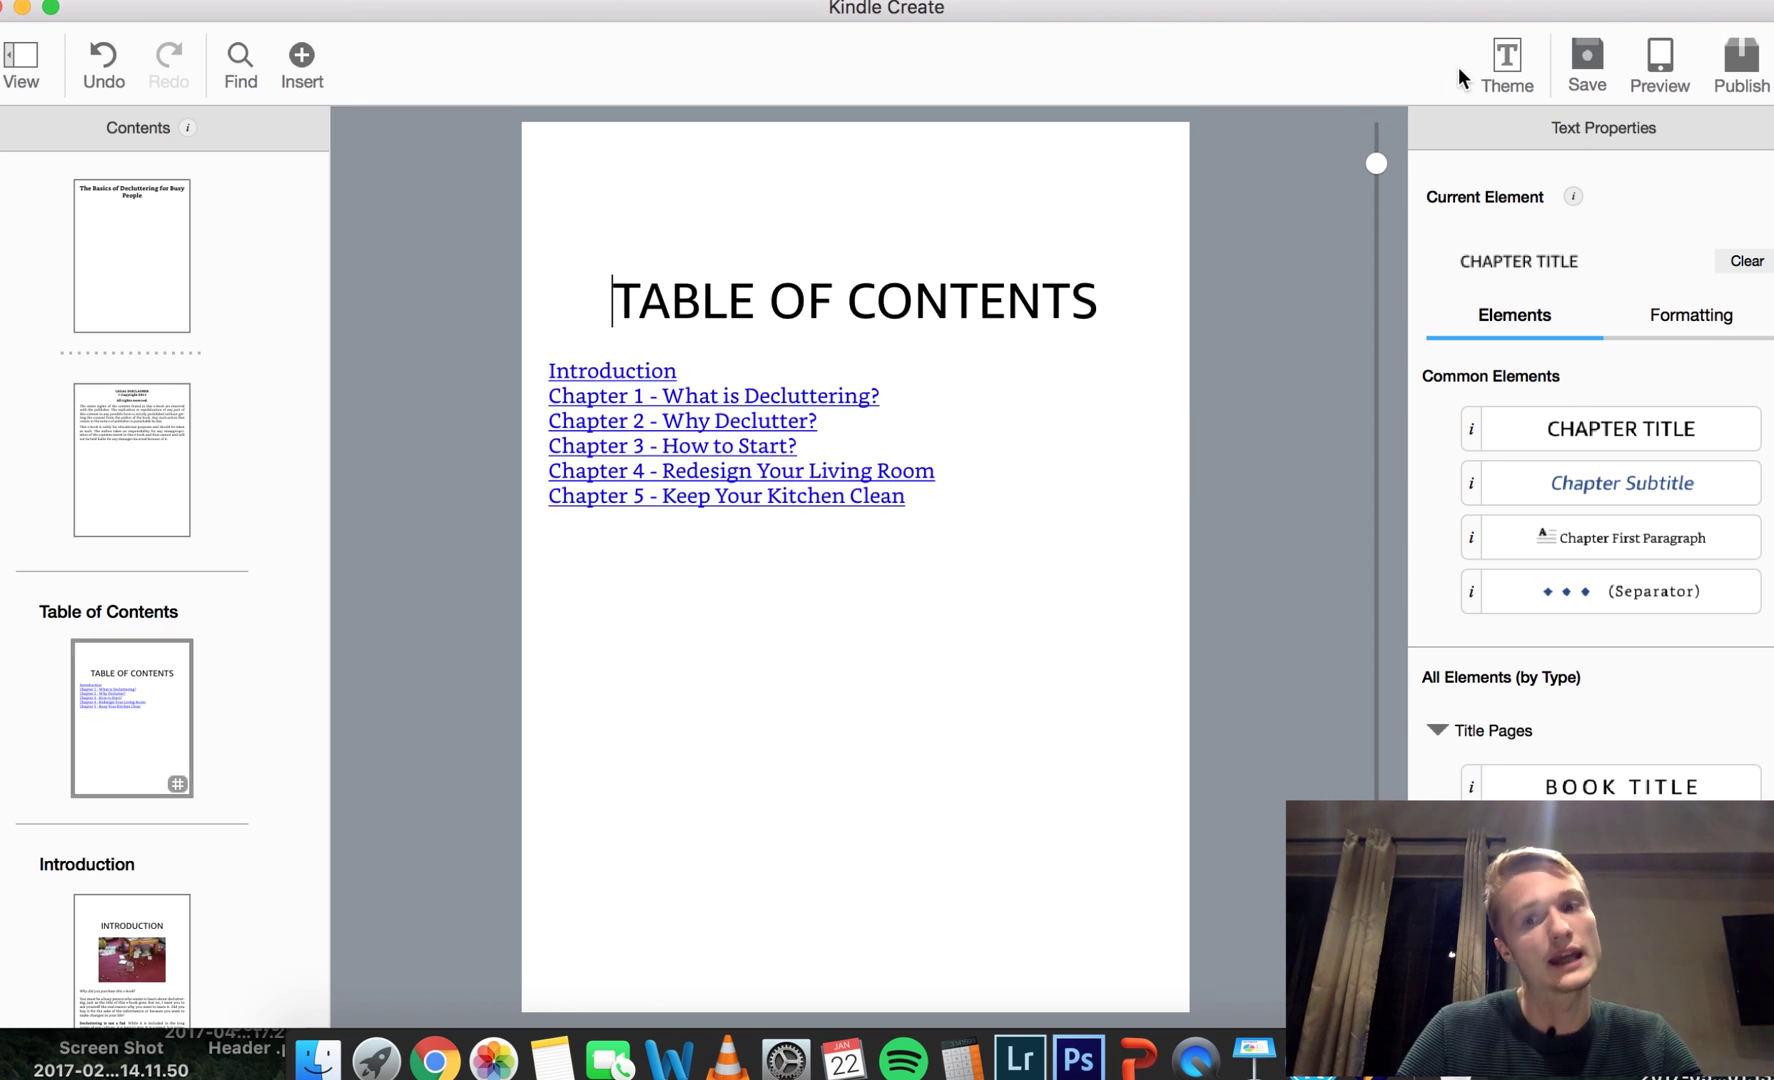
click(1508, 75)
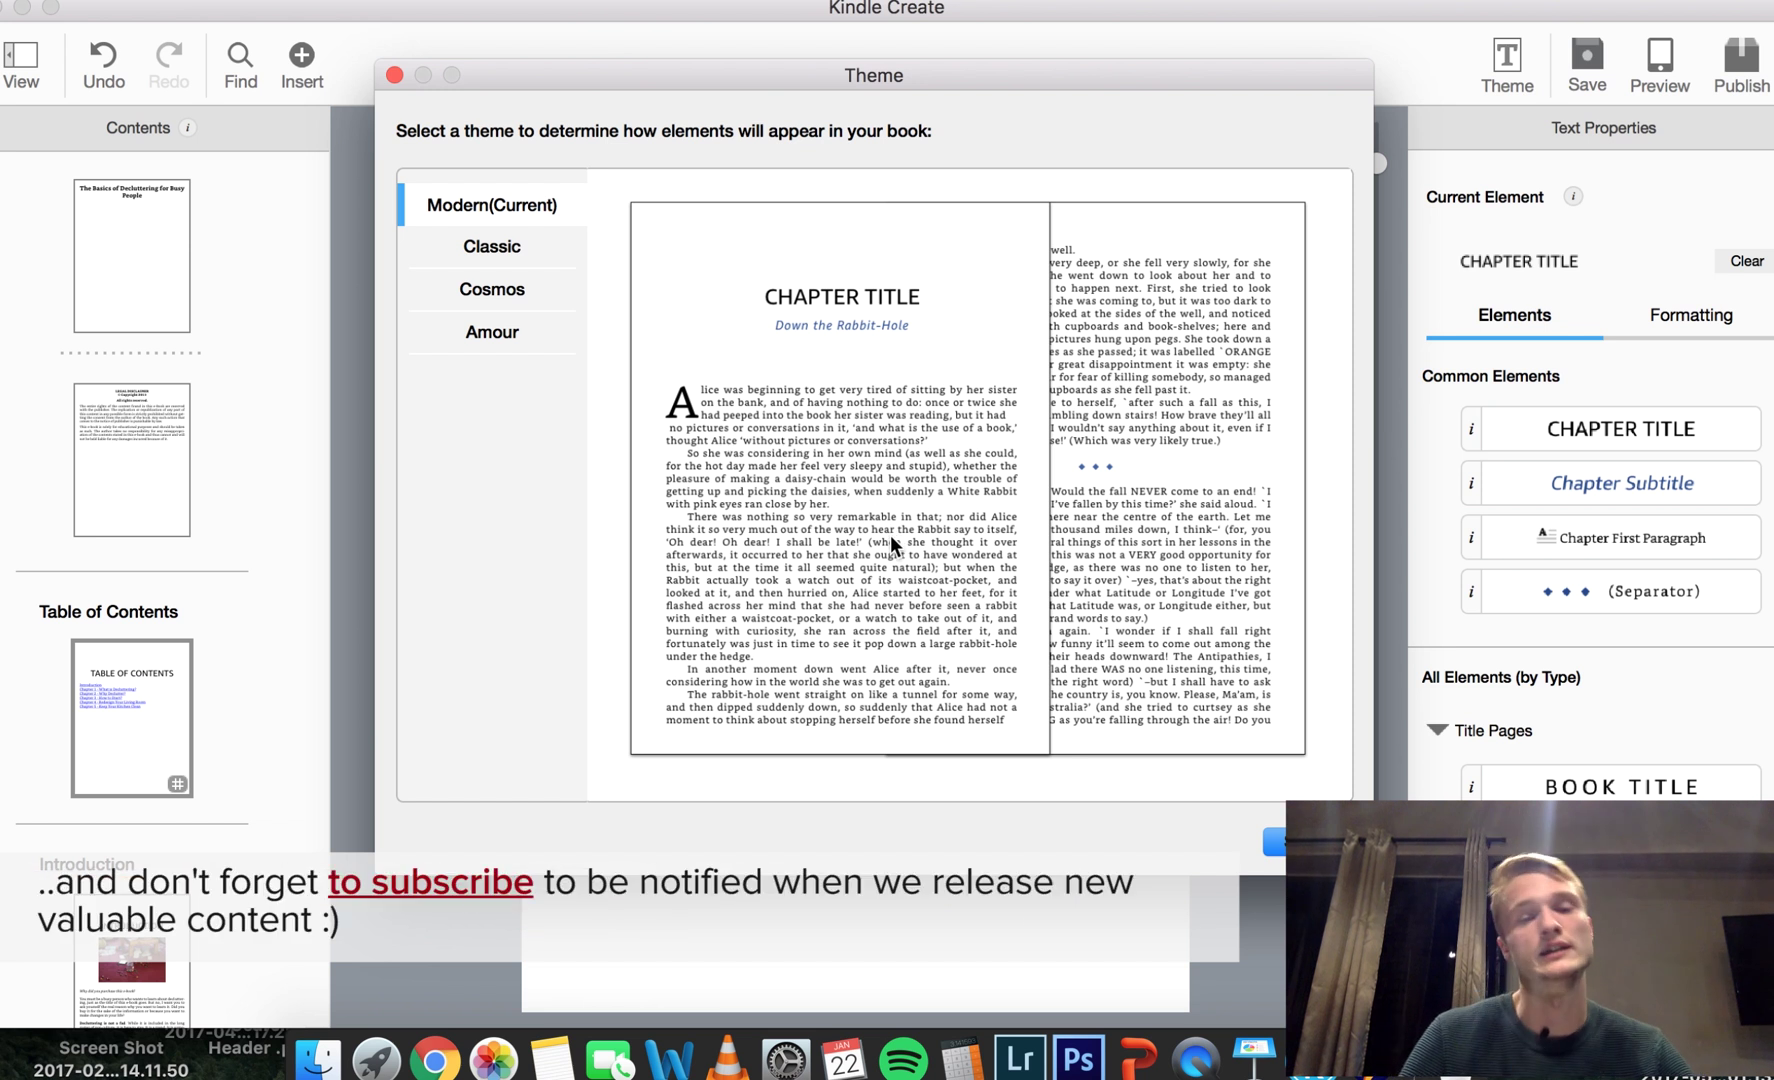
Preview the Classic, Cosmos and Amour themes, then keep the Modern theme
click(503, 249)
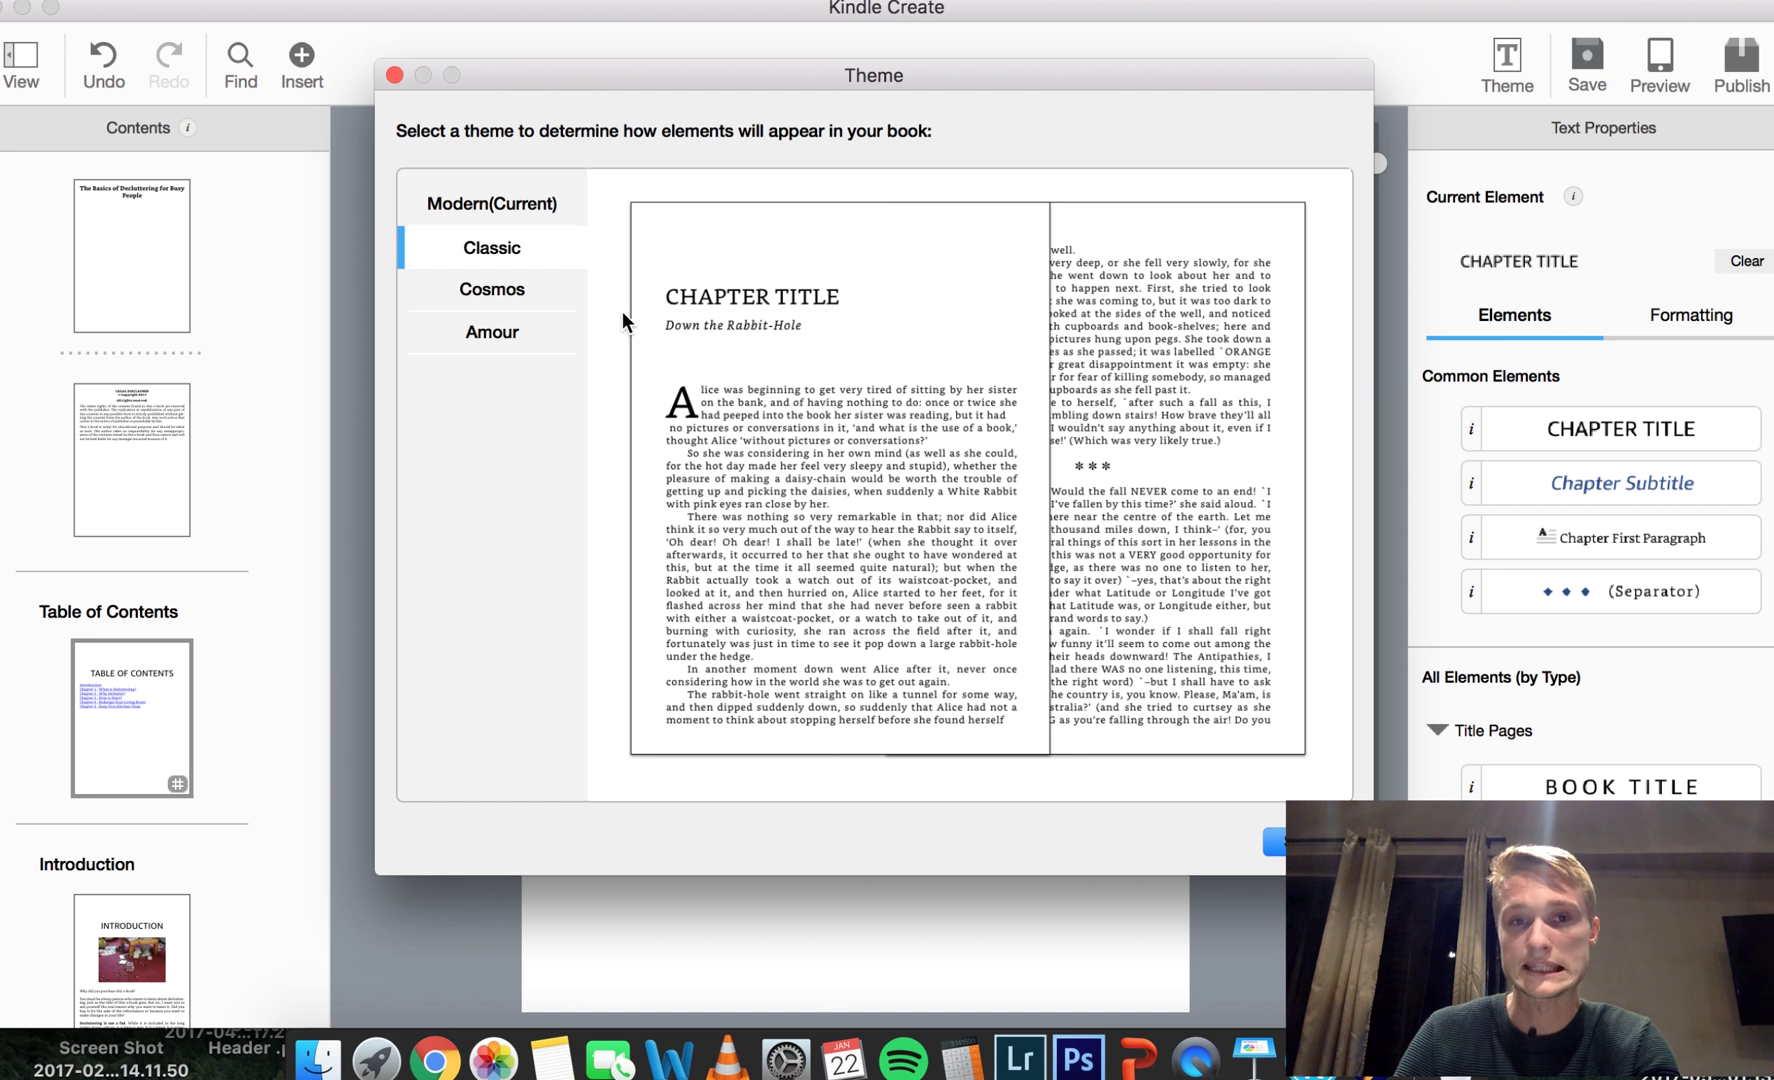
click(473, 288)
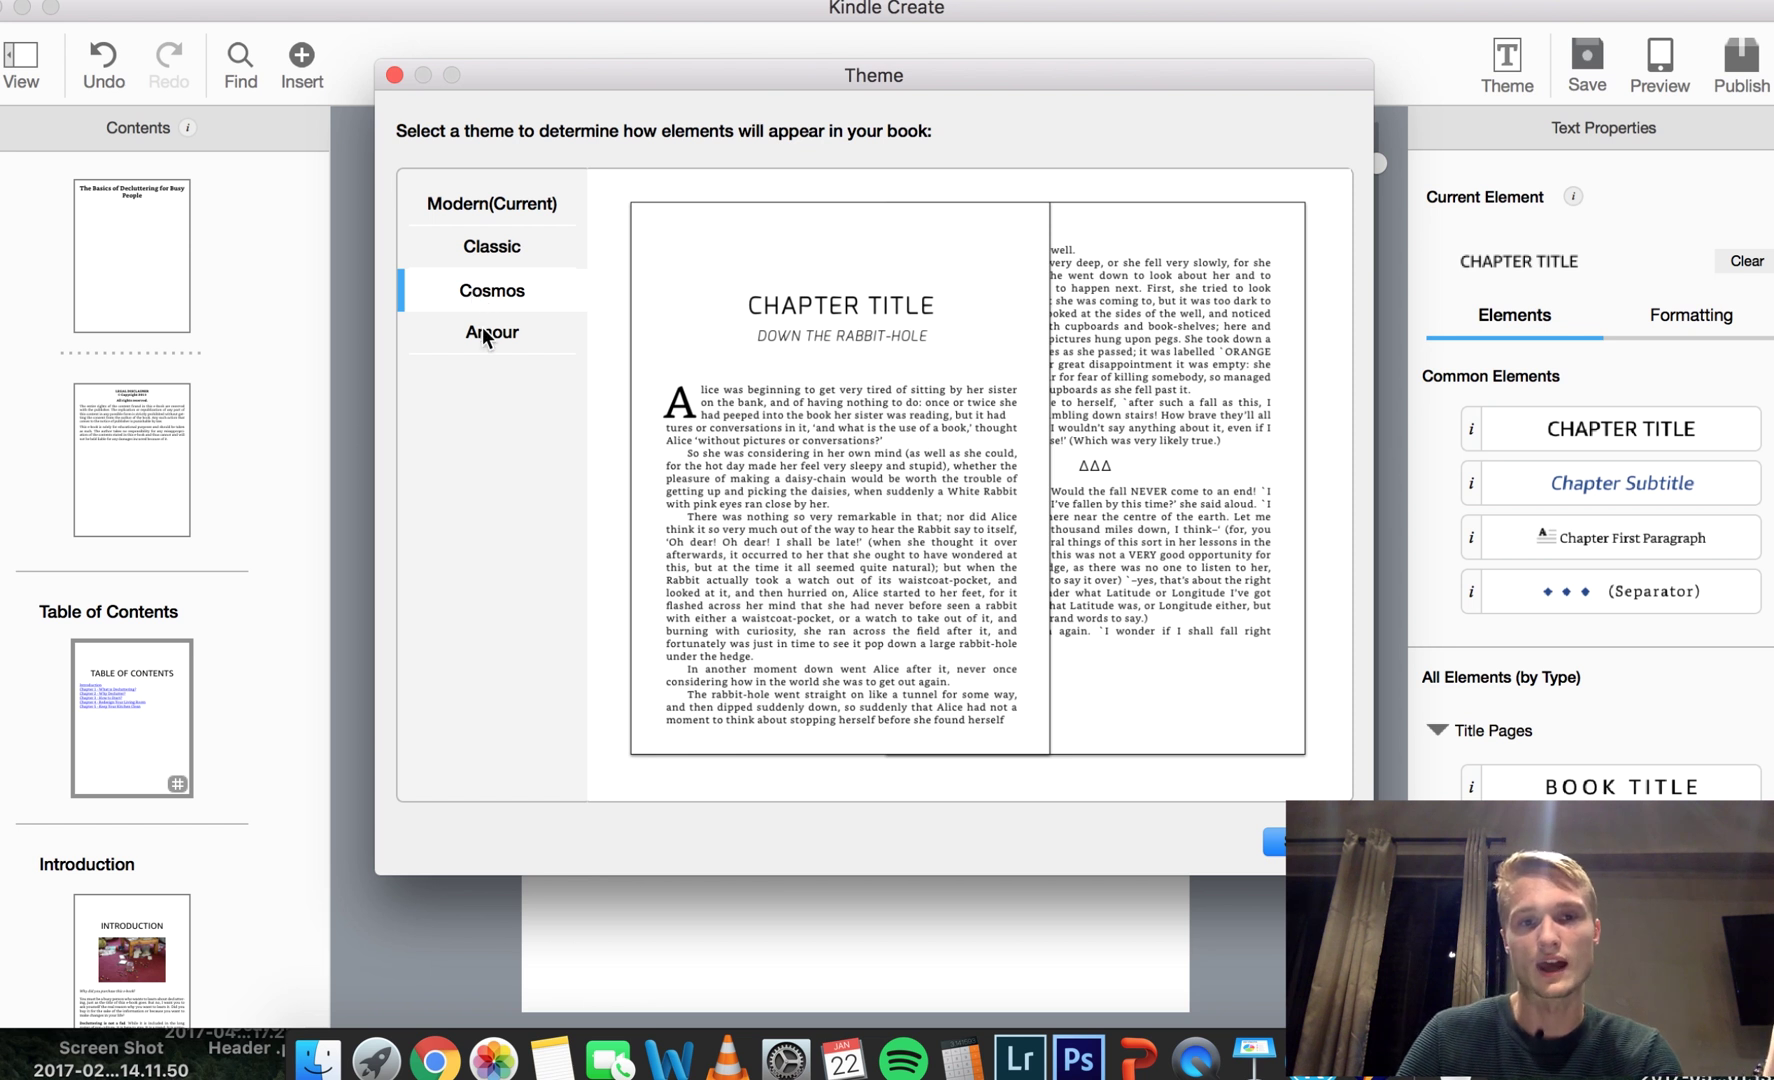
click(484, 333)
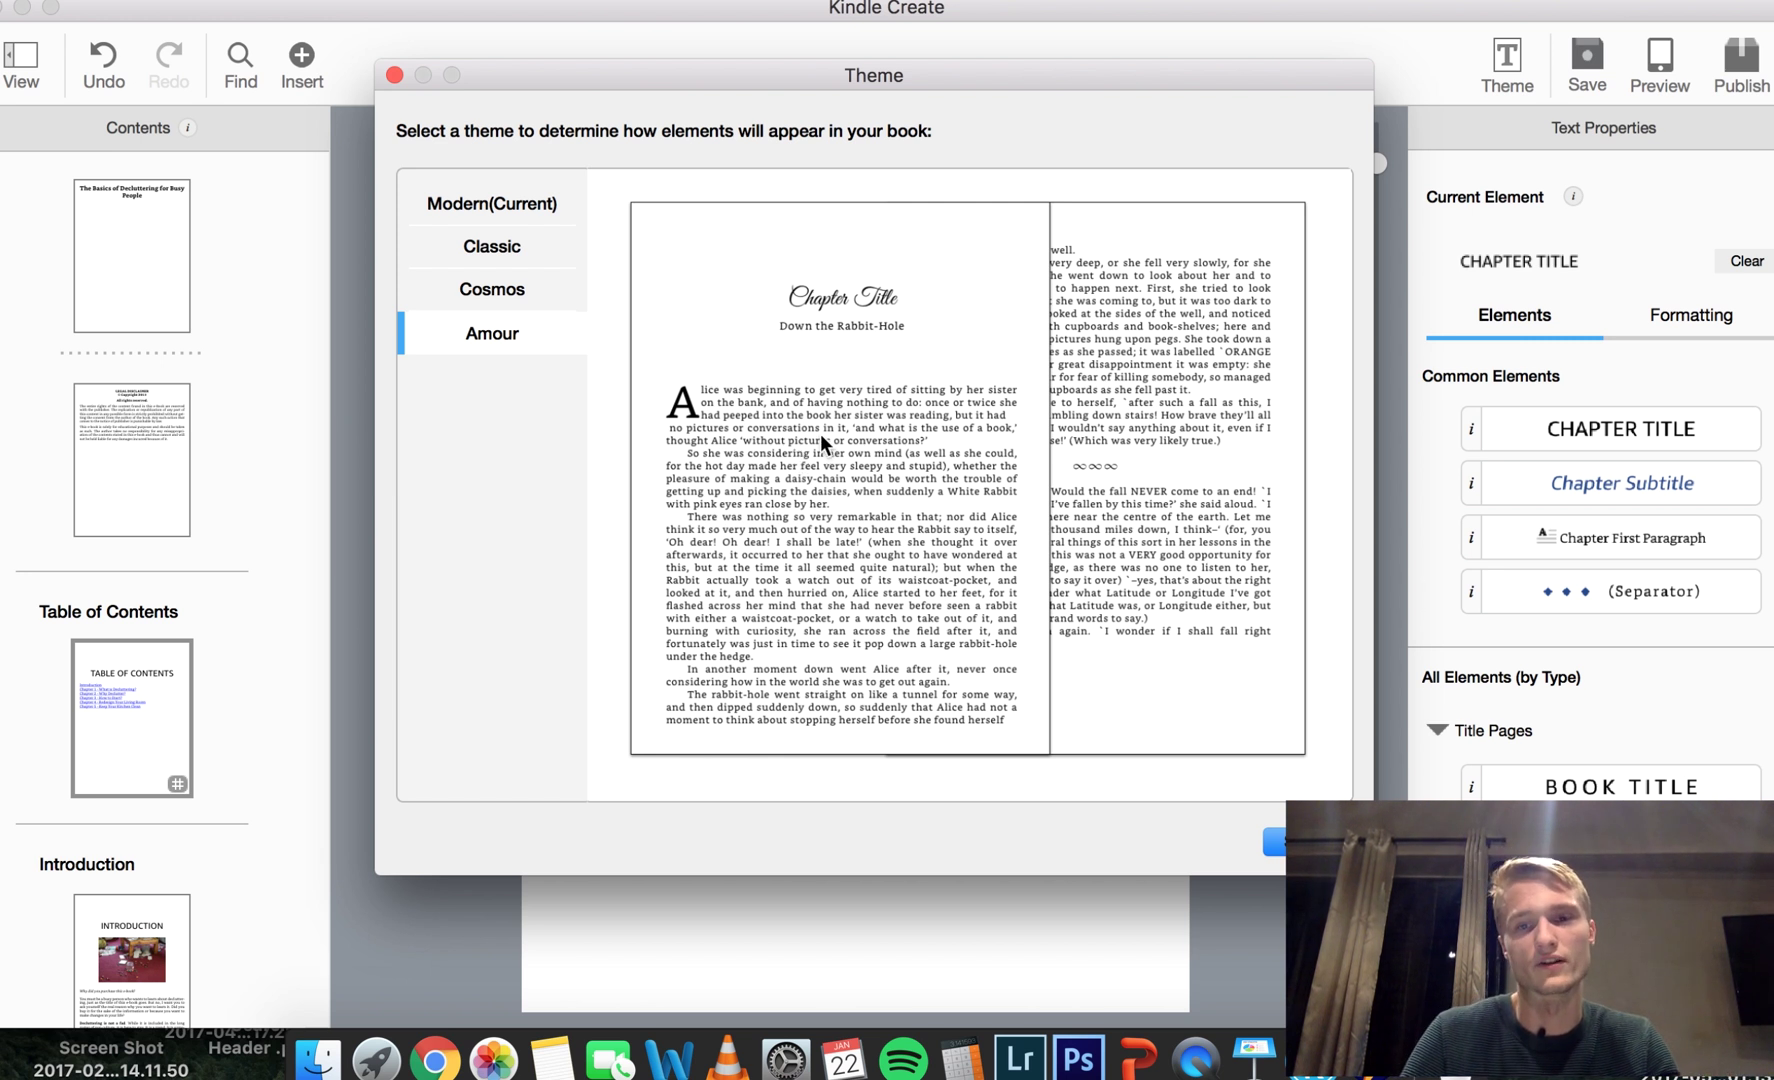
drag(1171, 75, 1171, 39)
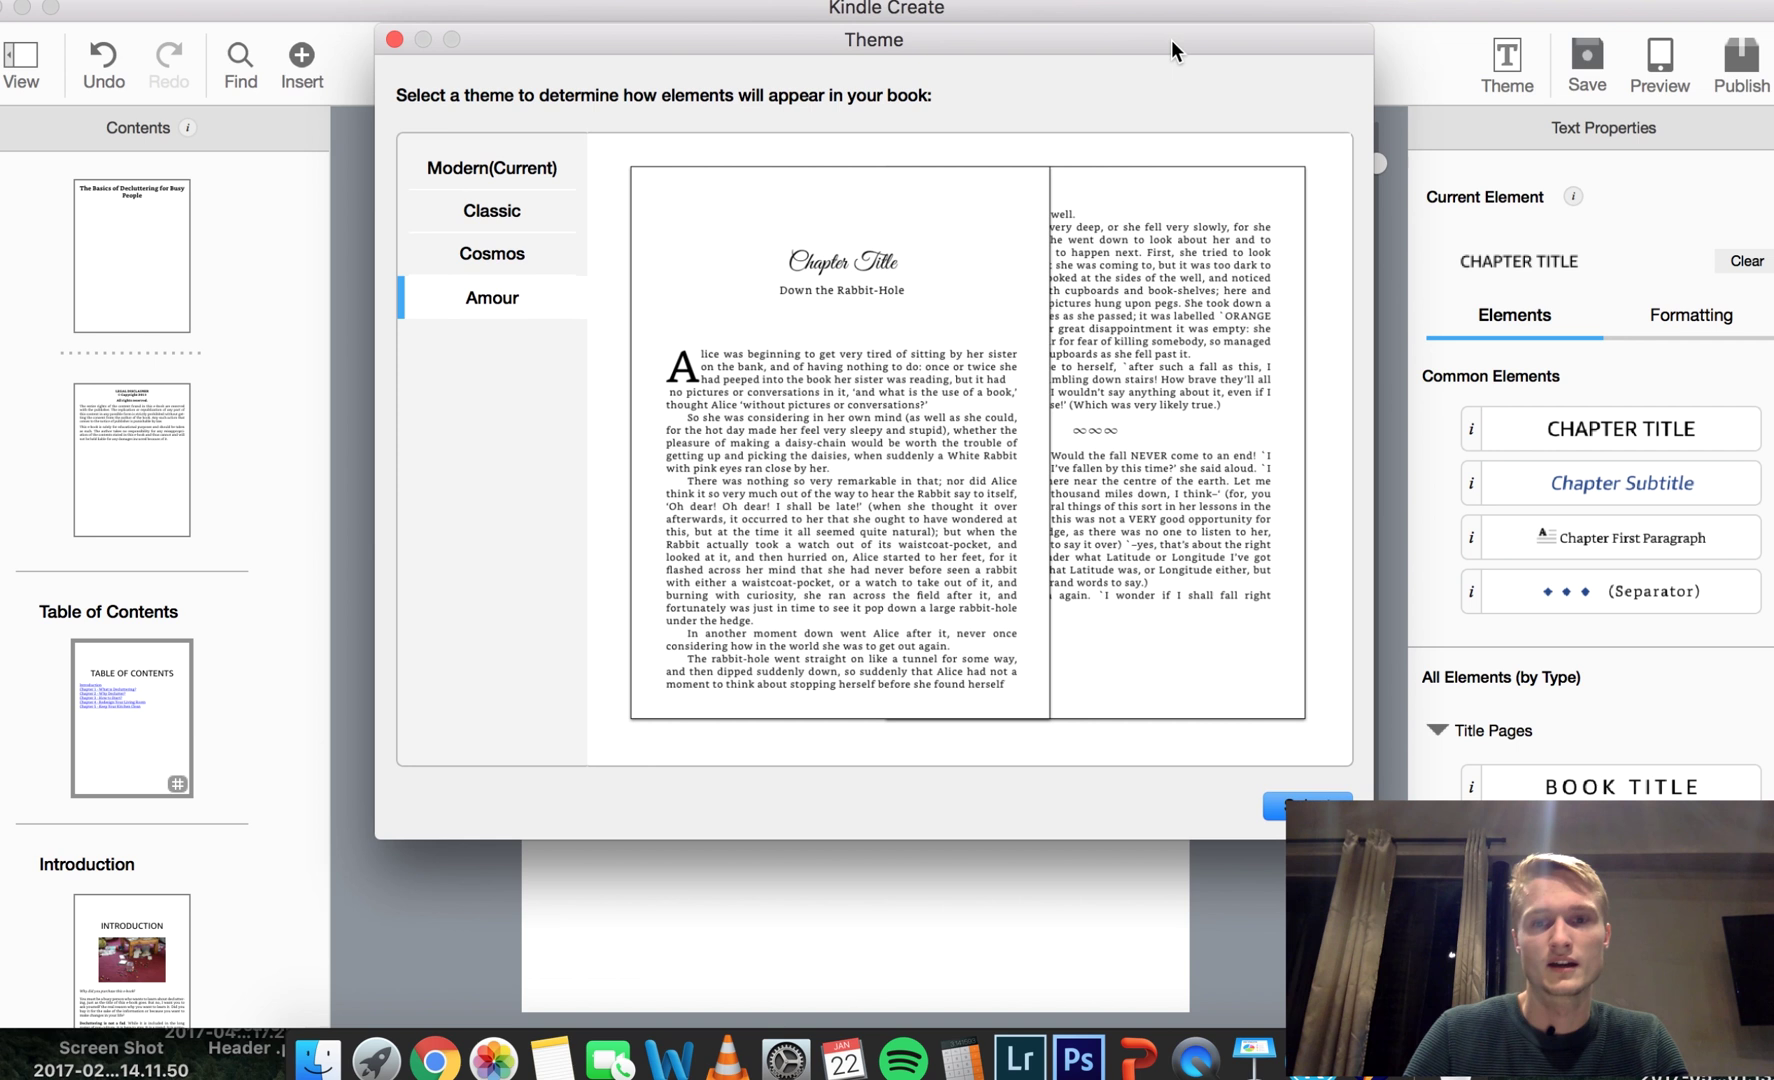
drag(1325, 37, 1337, 14)
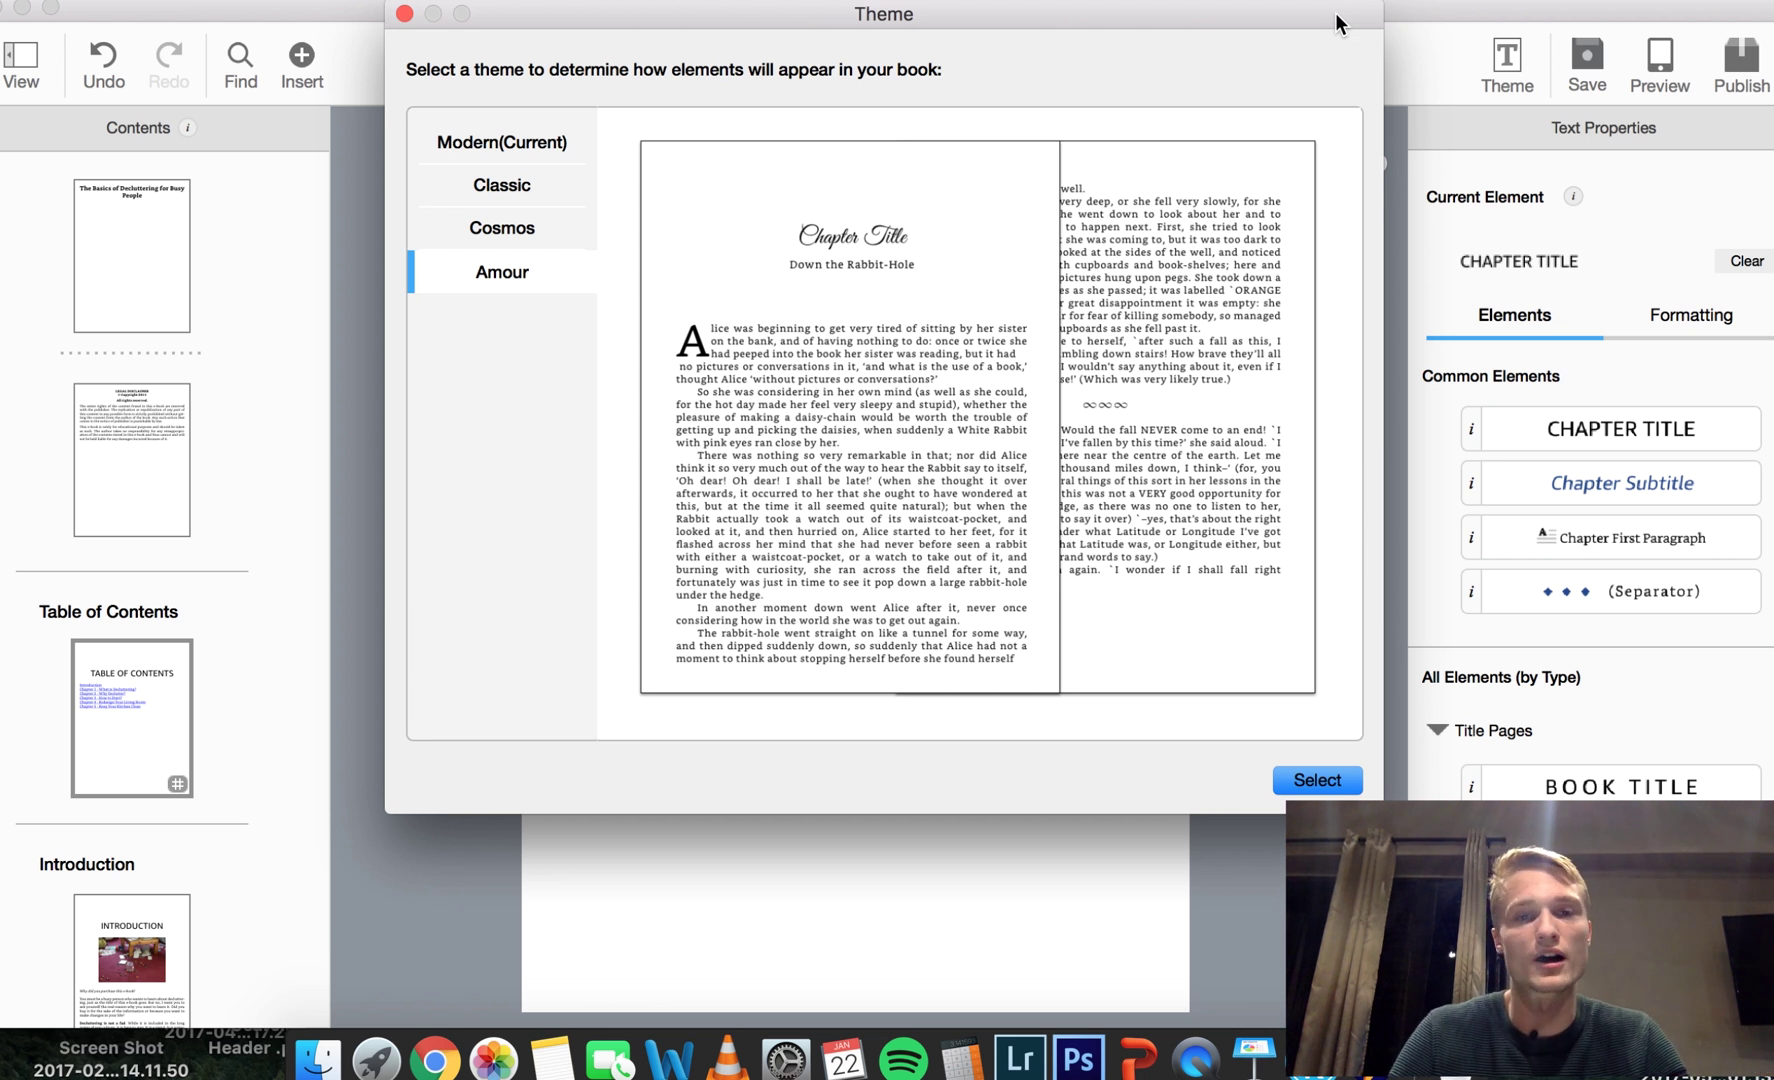
click(550, 168)
click(550, 146)
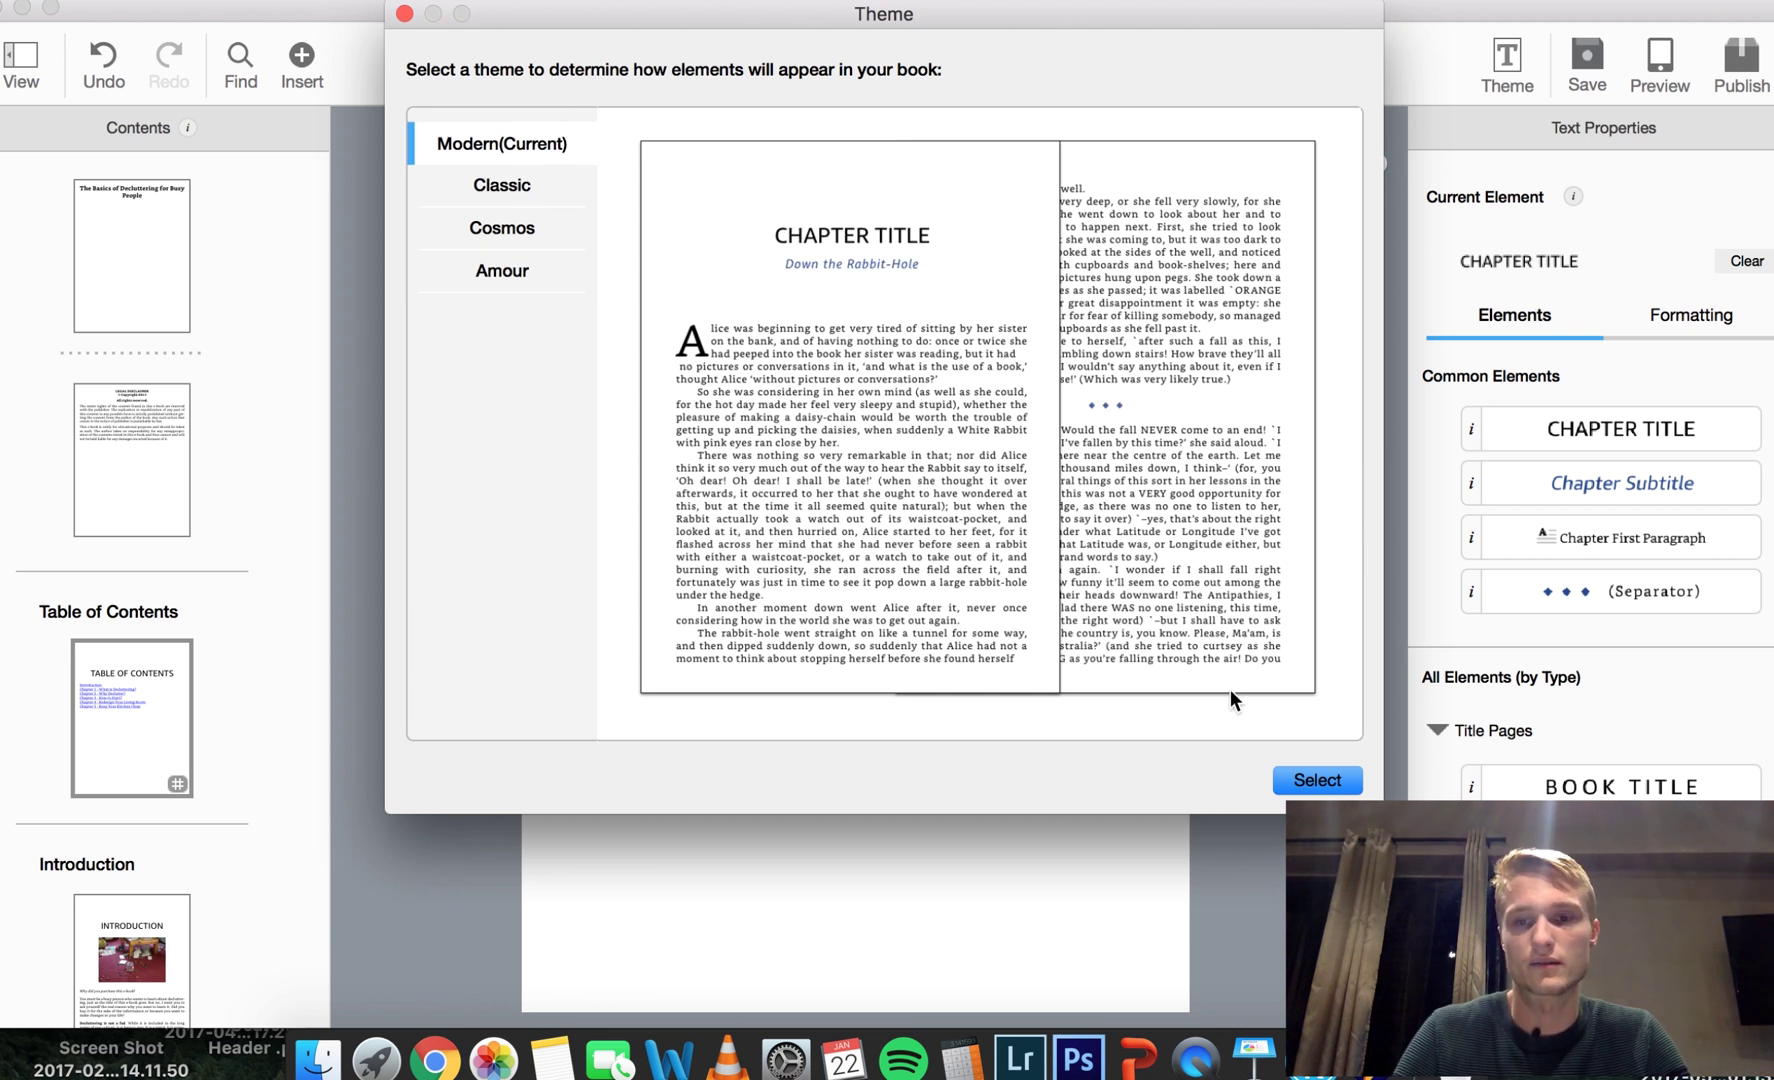
click(1319, 779)
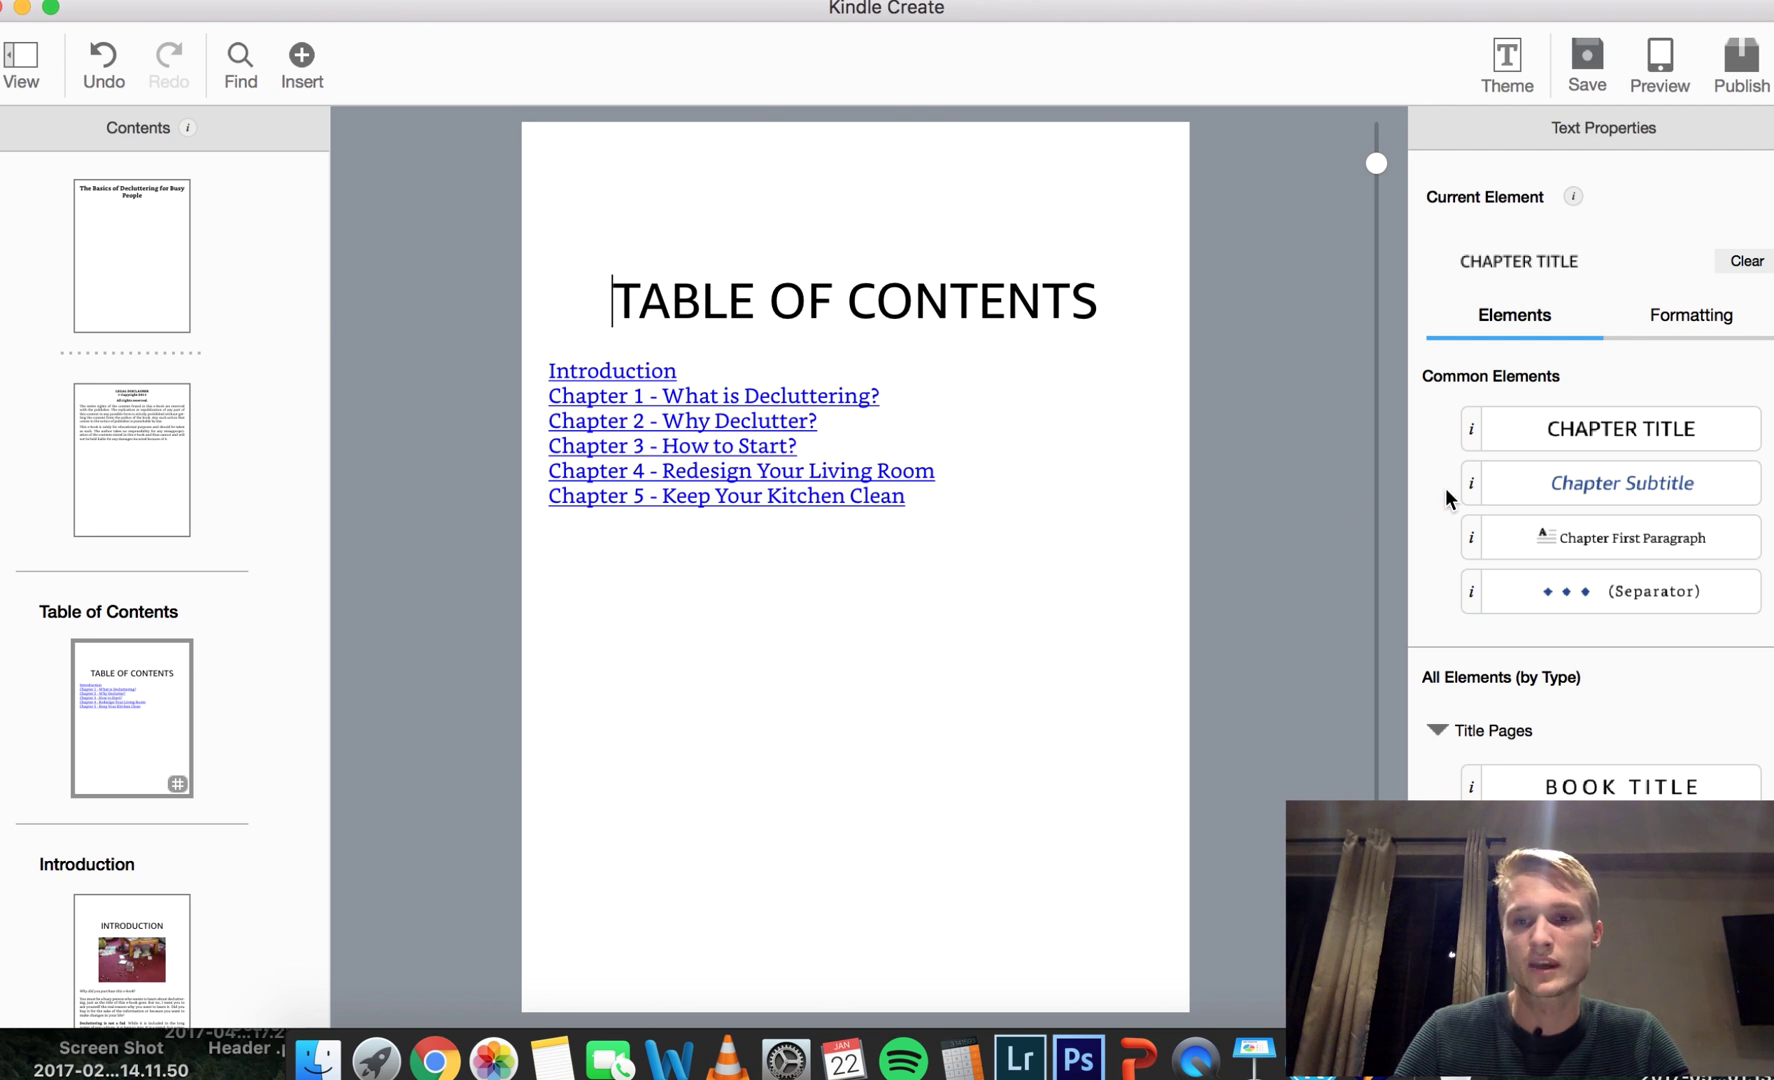
Try Chapter Subtitle on 'Why did you purchase this e-book?', then undo it
scroll(1712, 657, down, 1)
scroll(1712, 657, up, 1)
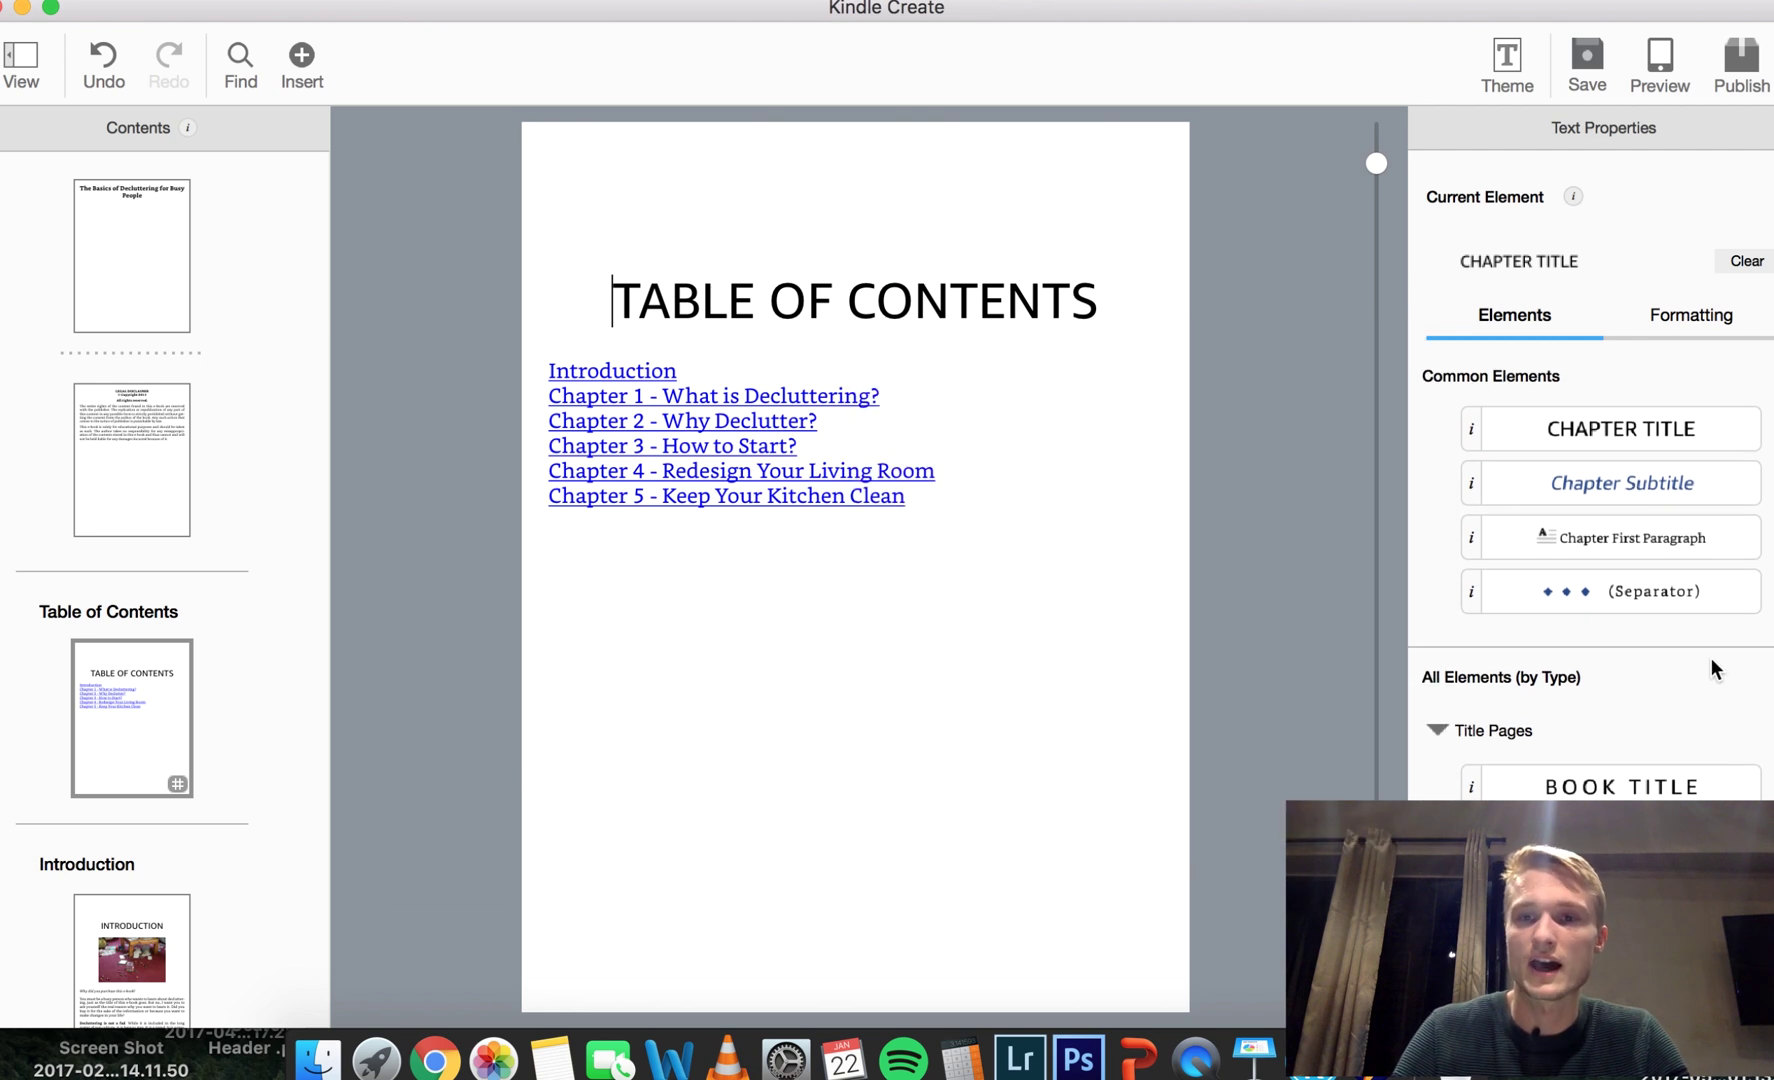
scroll(1164, 442, down, 3)
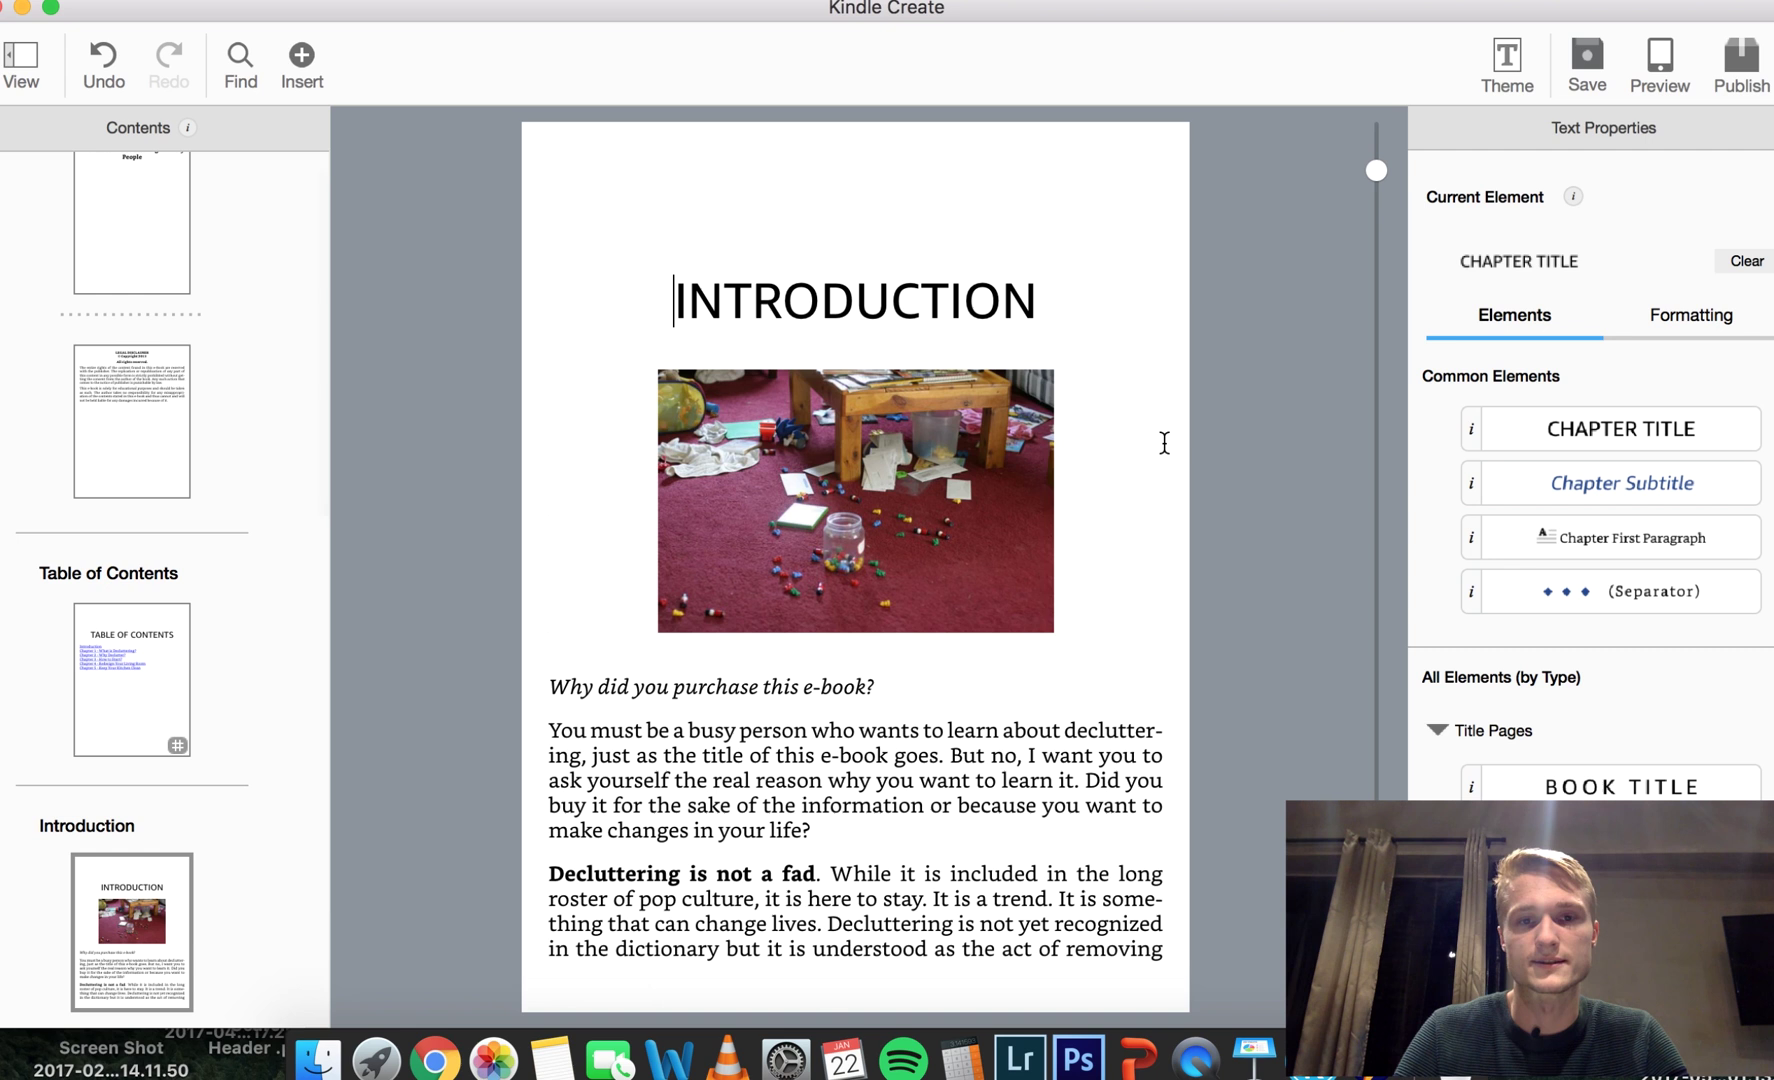
scroll(1164, 442, down, 3)
scroll(1164, 442, up, 3)
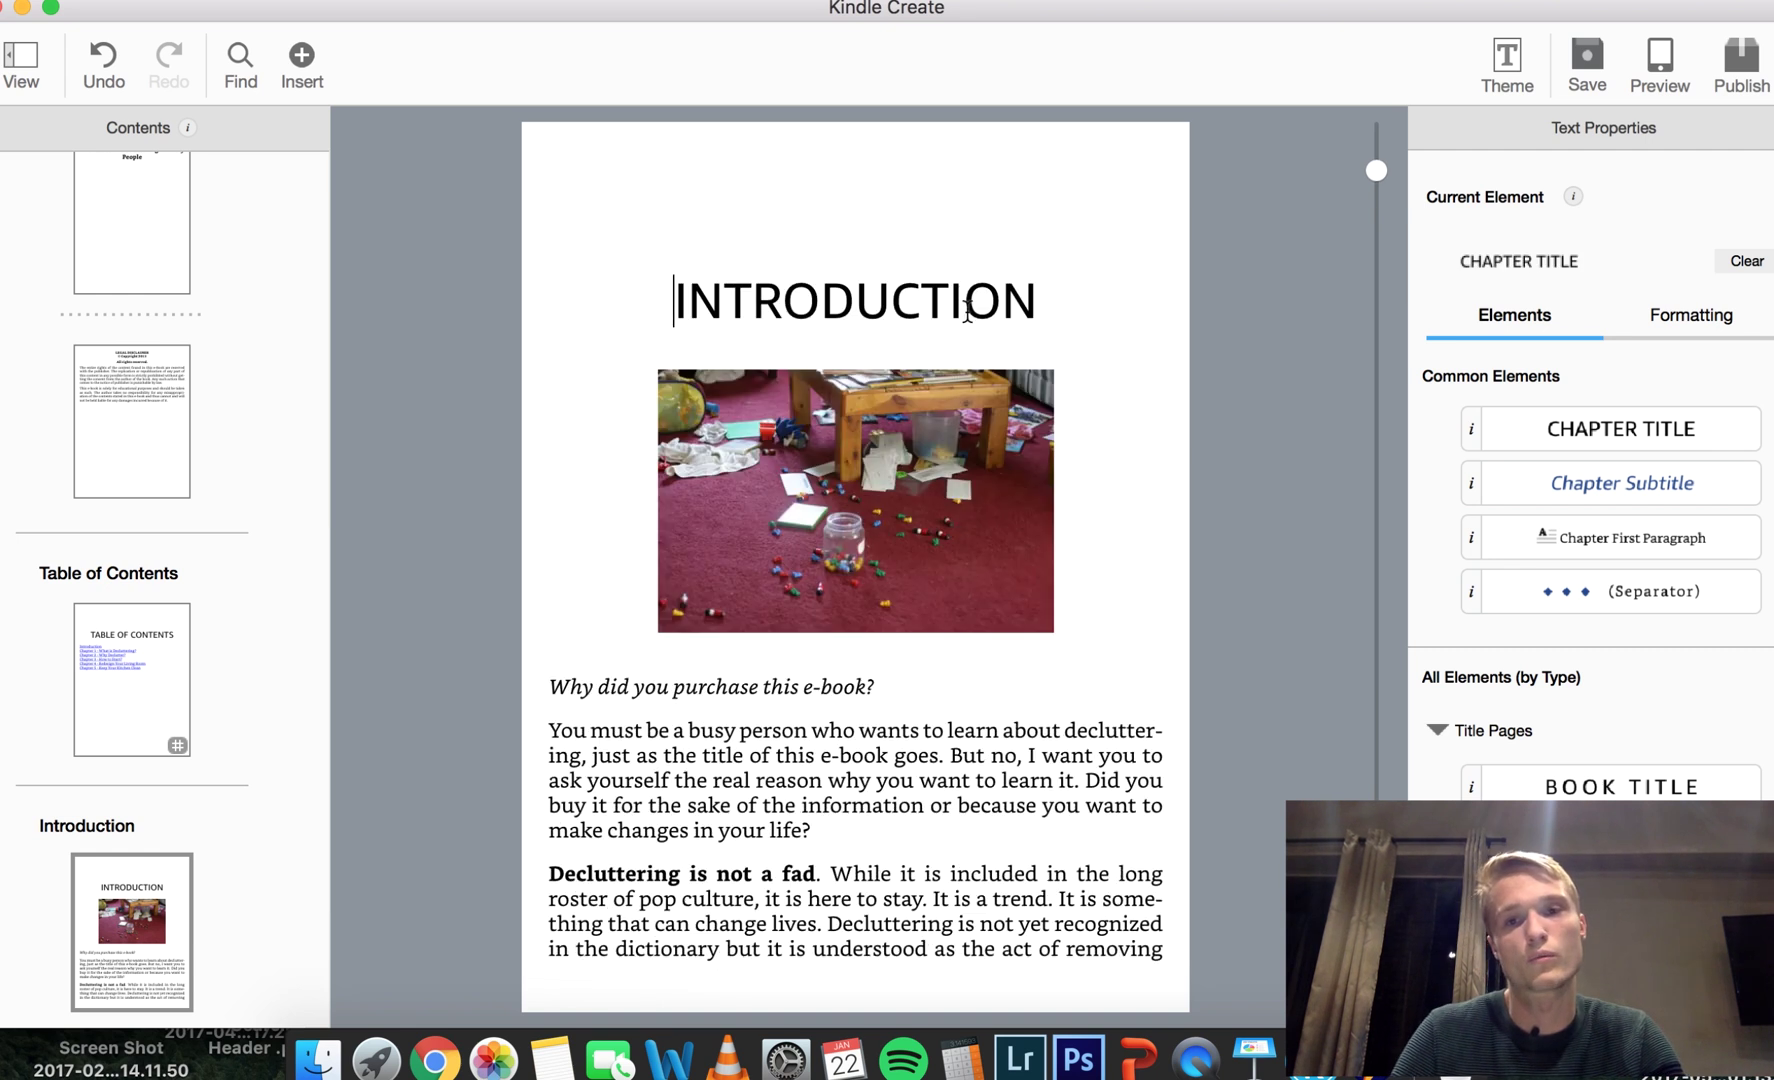
scroll(991, 622, down, 3)
scroll(920, 618, up, 3)
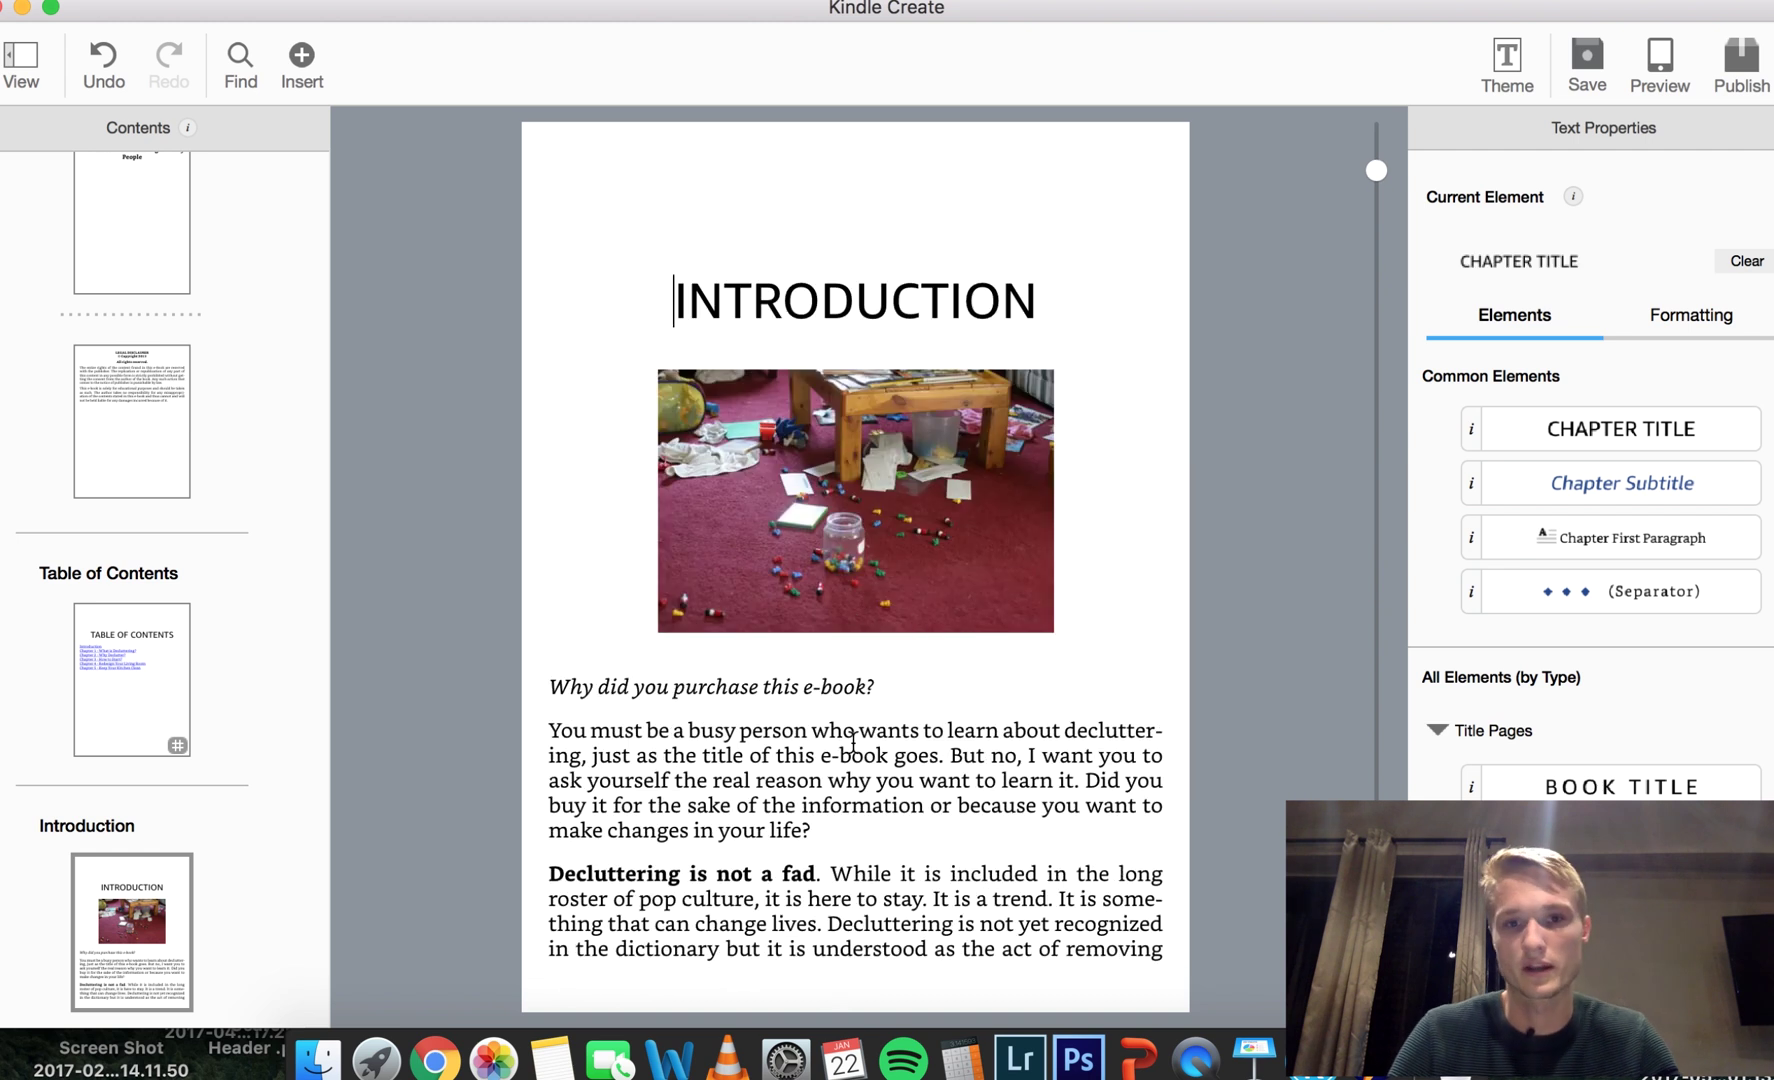
click(794, 684)
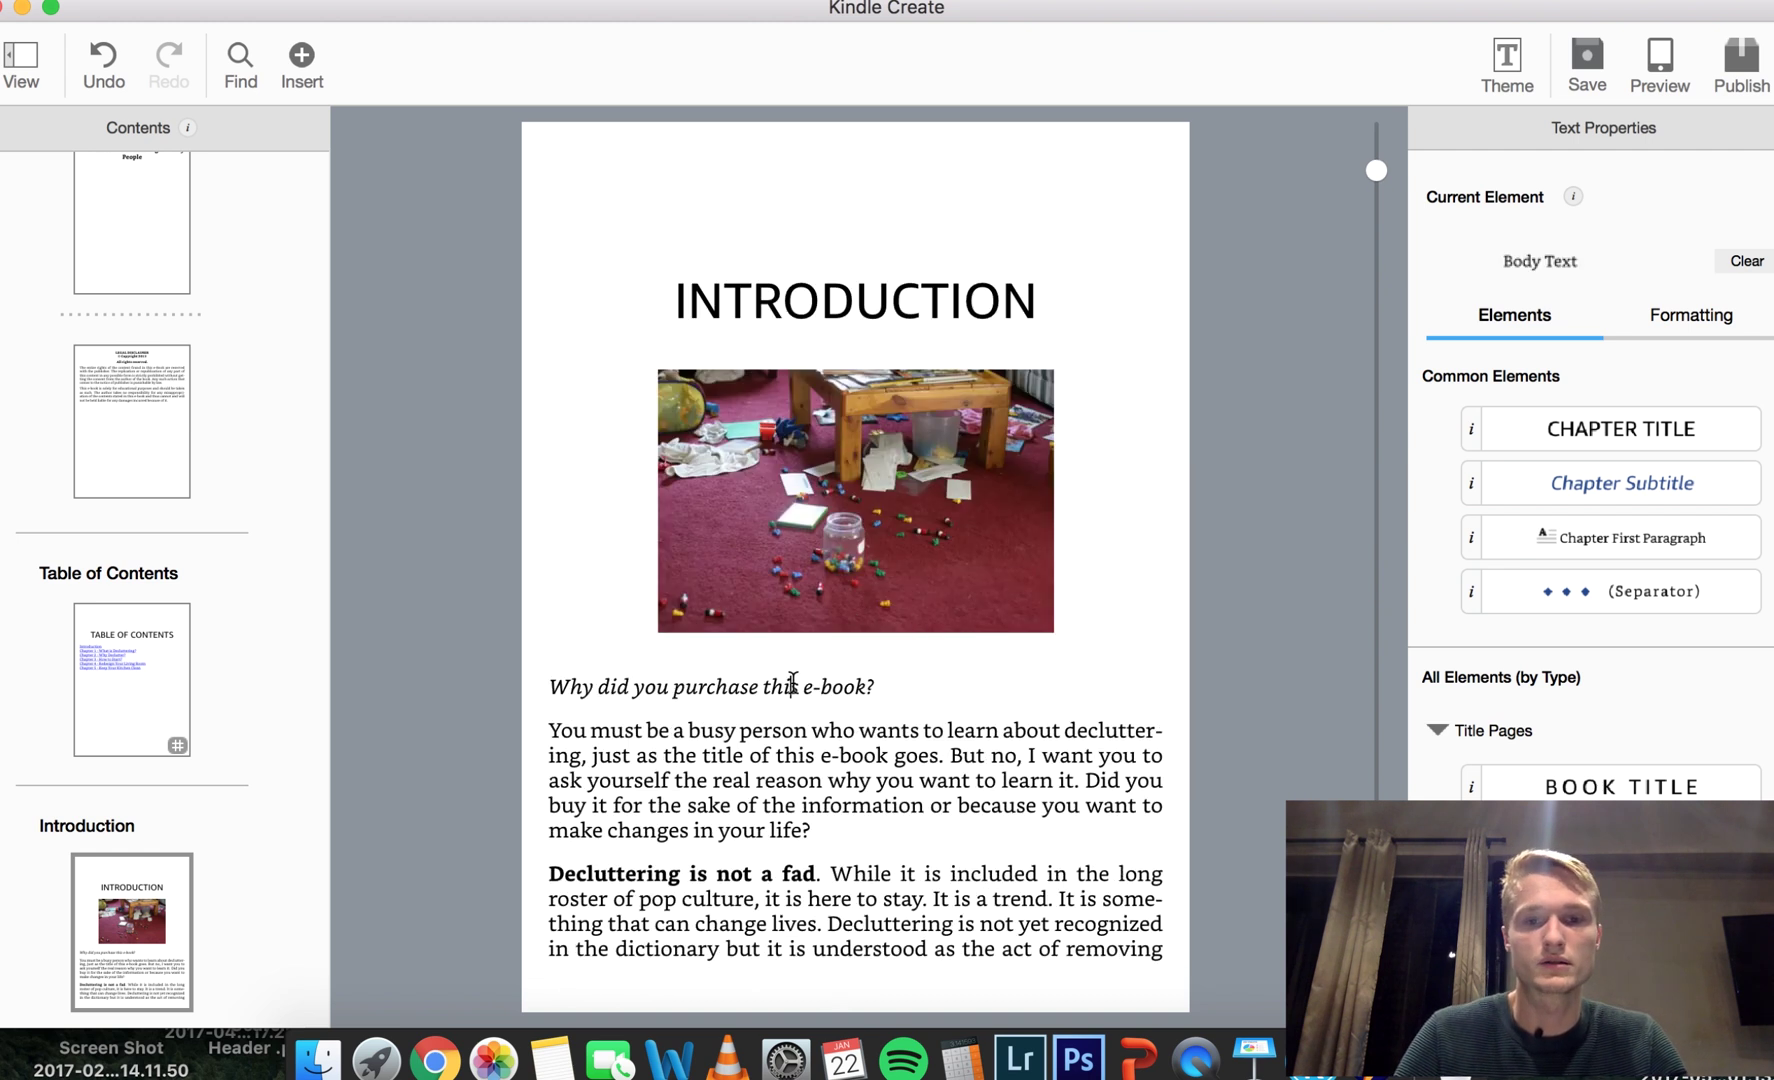
drag(884, 687, 527, 680)
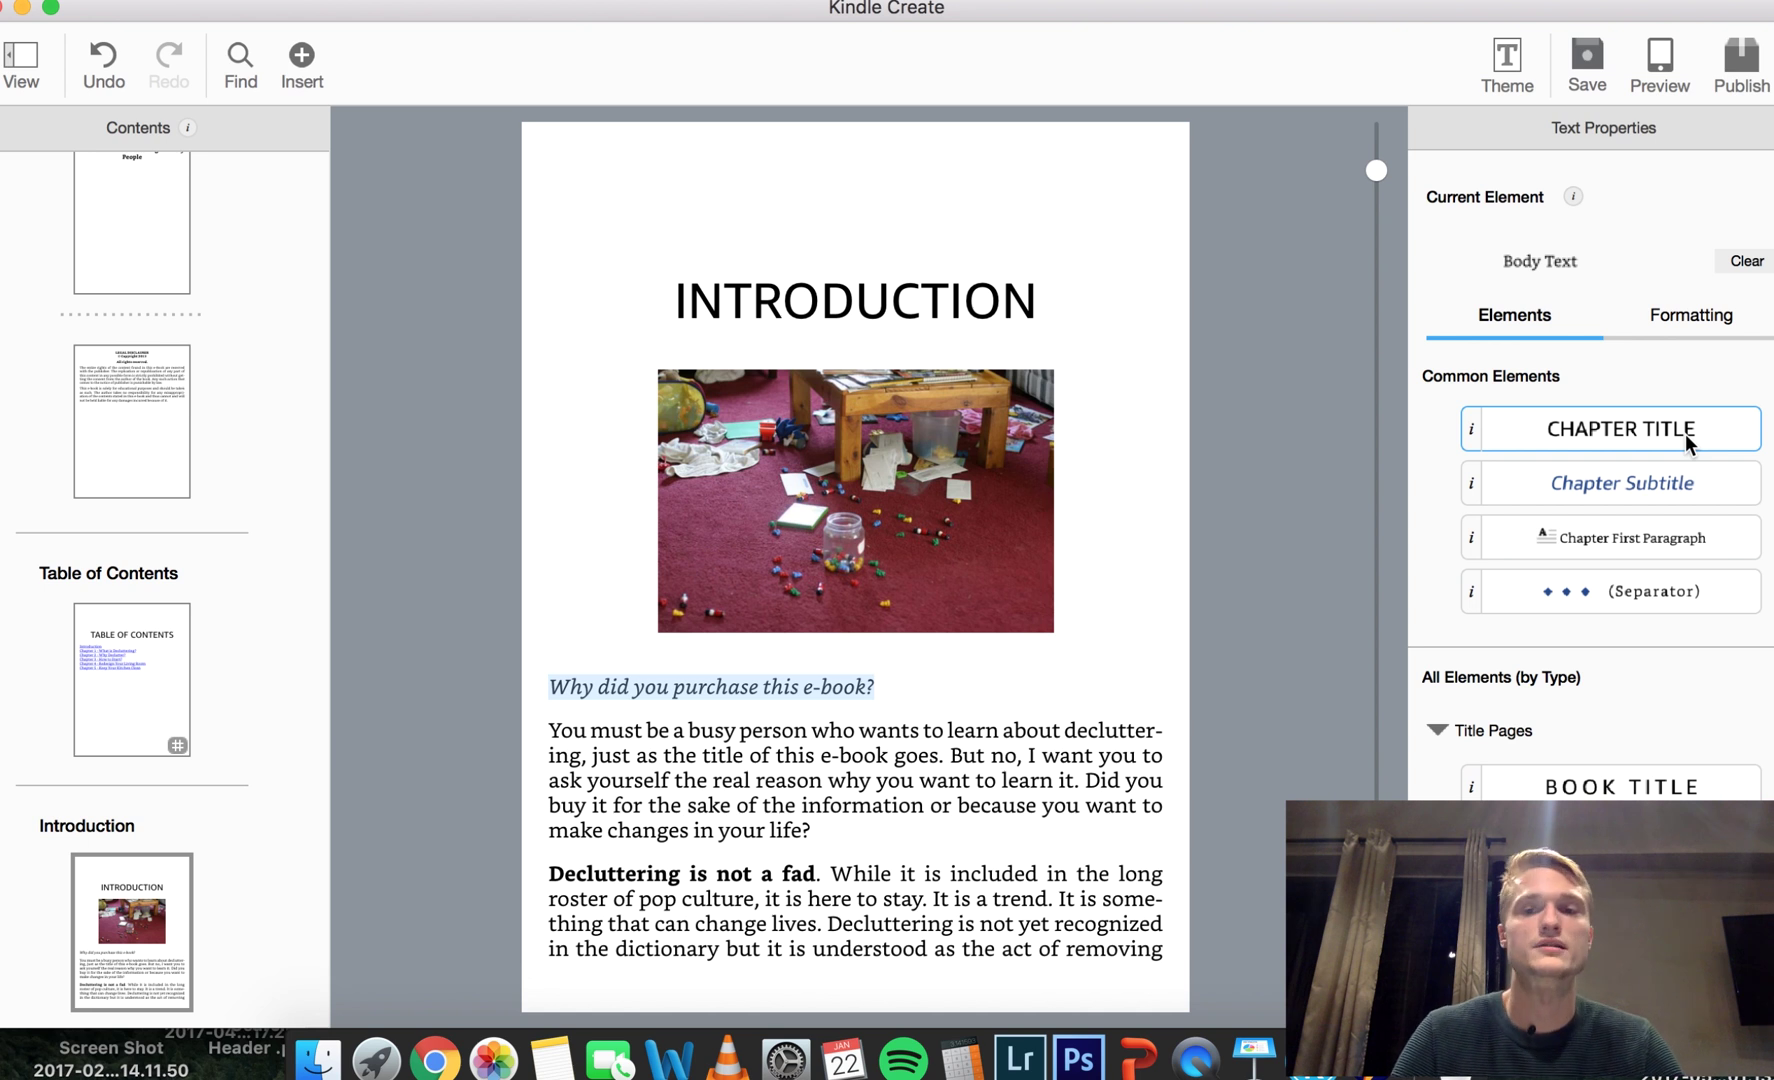
click(1681, 485)
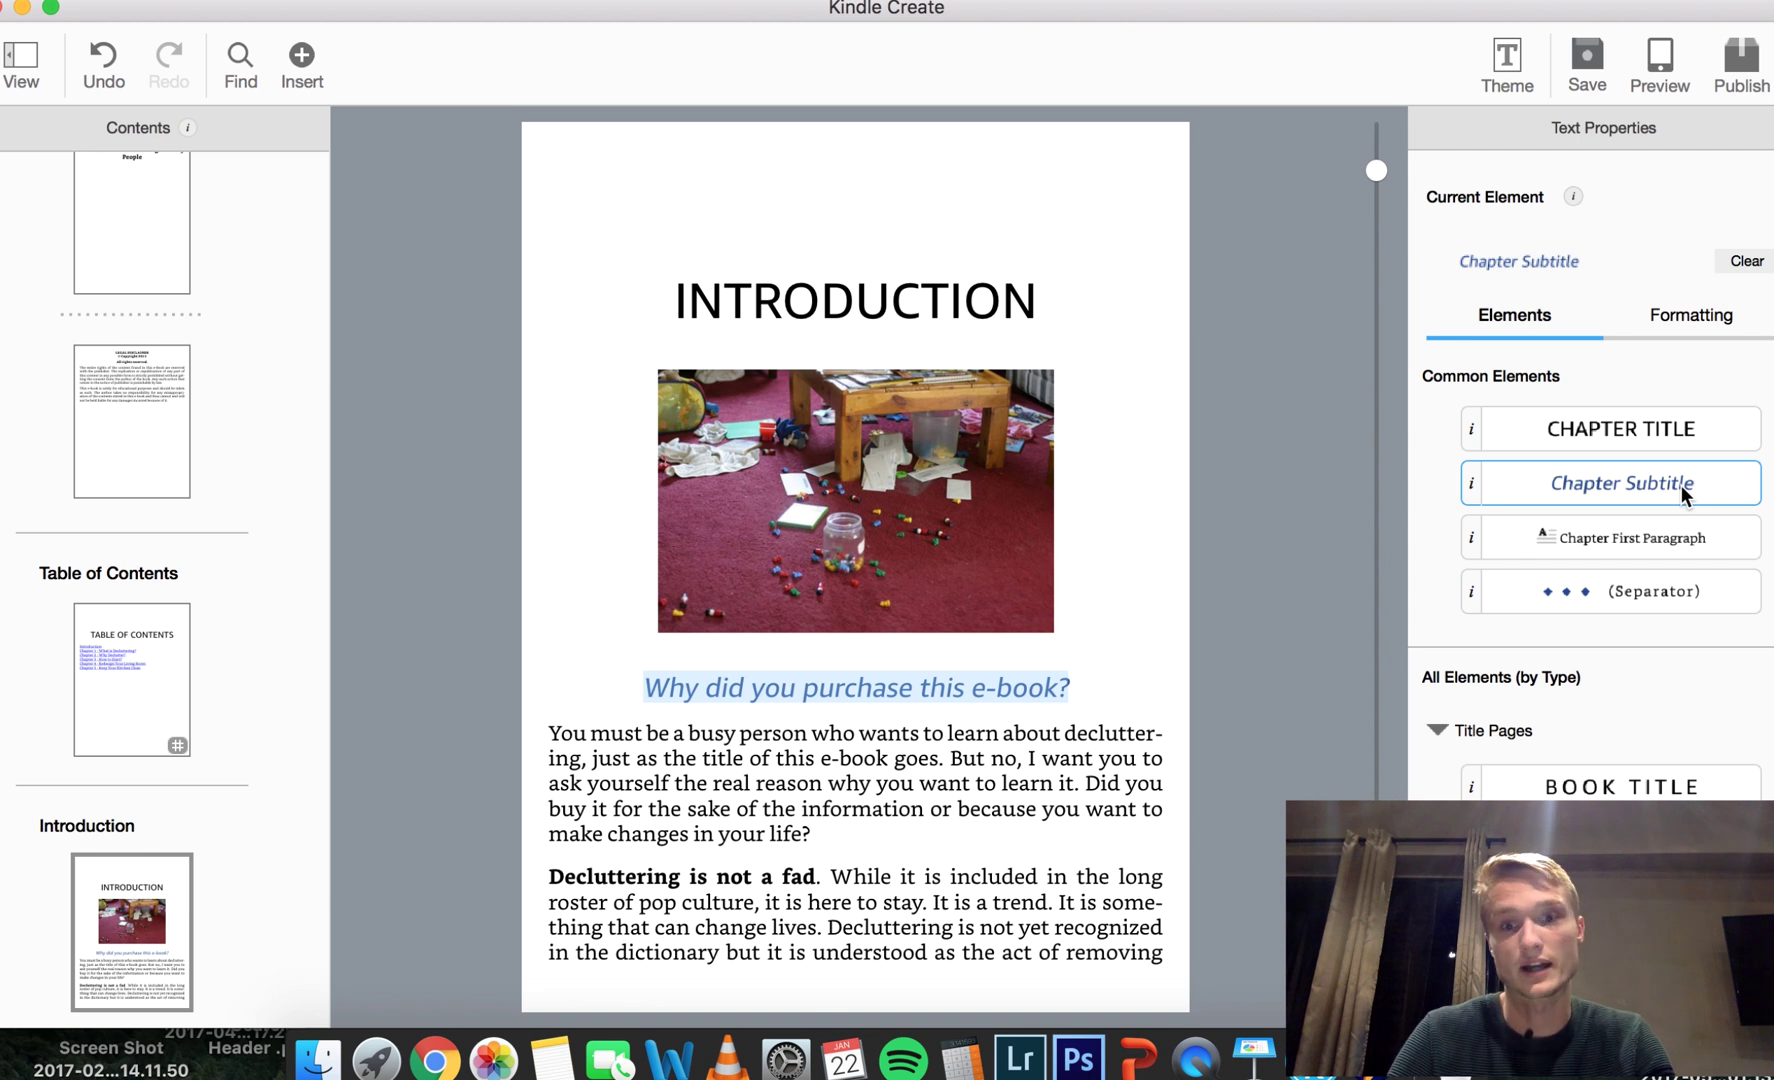
key(super+z)
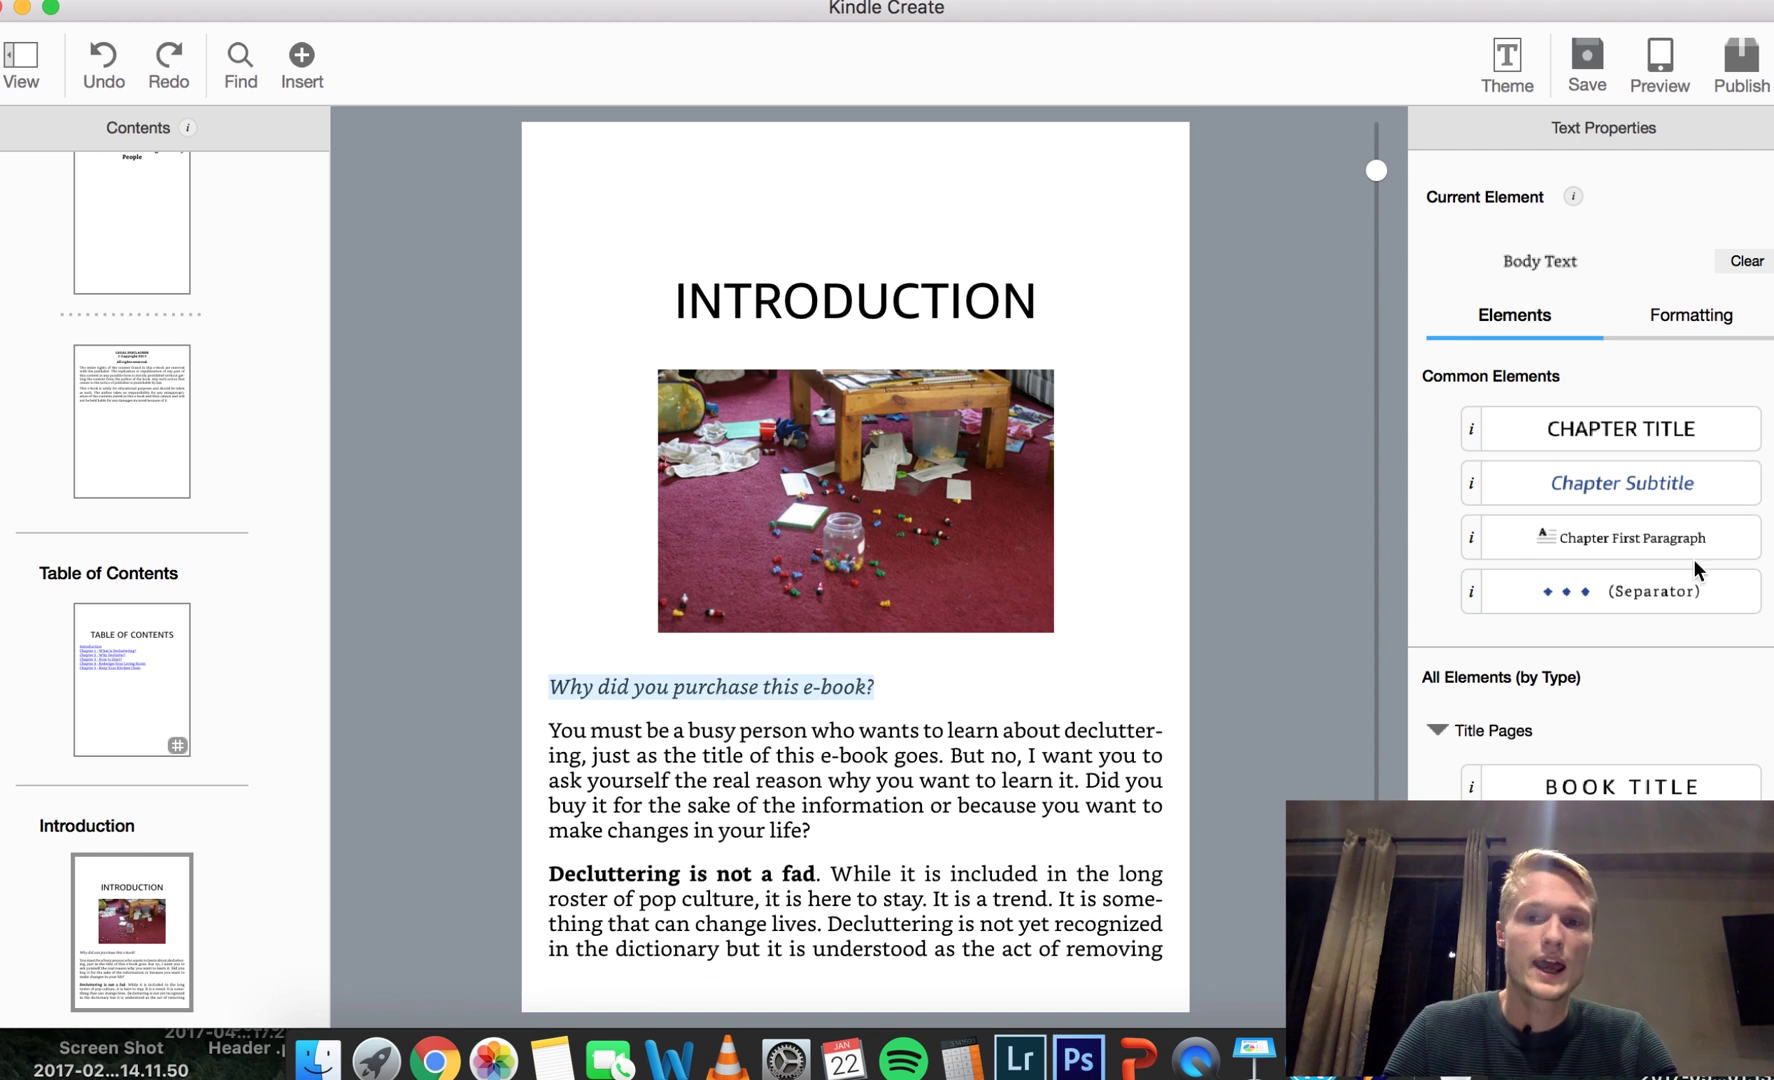
click(548, 730)
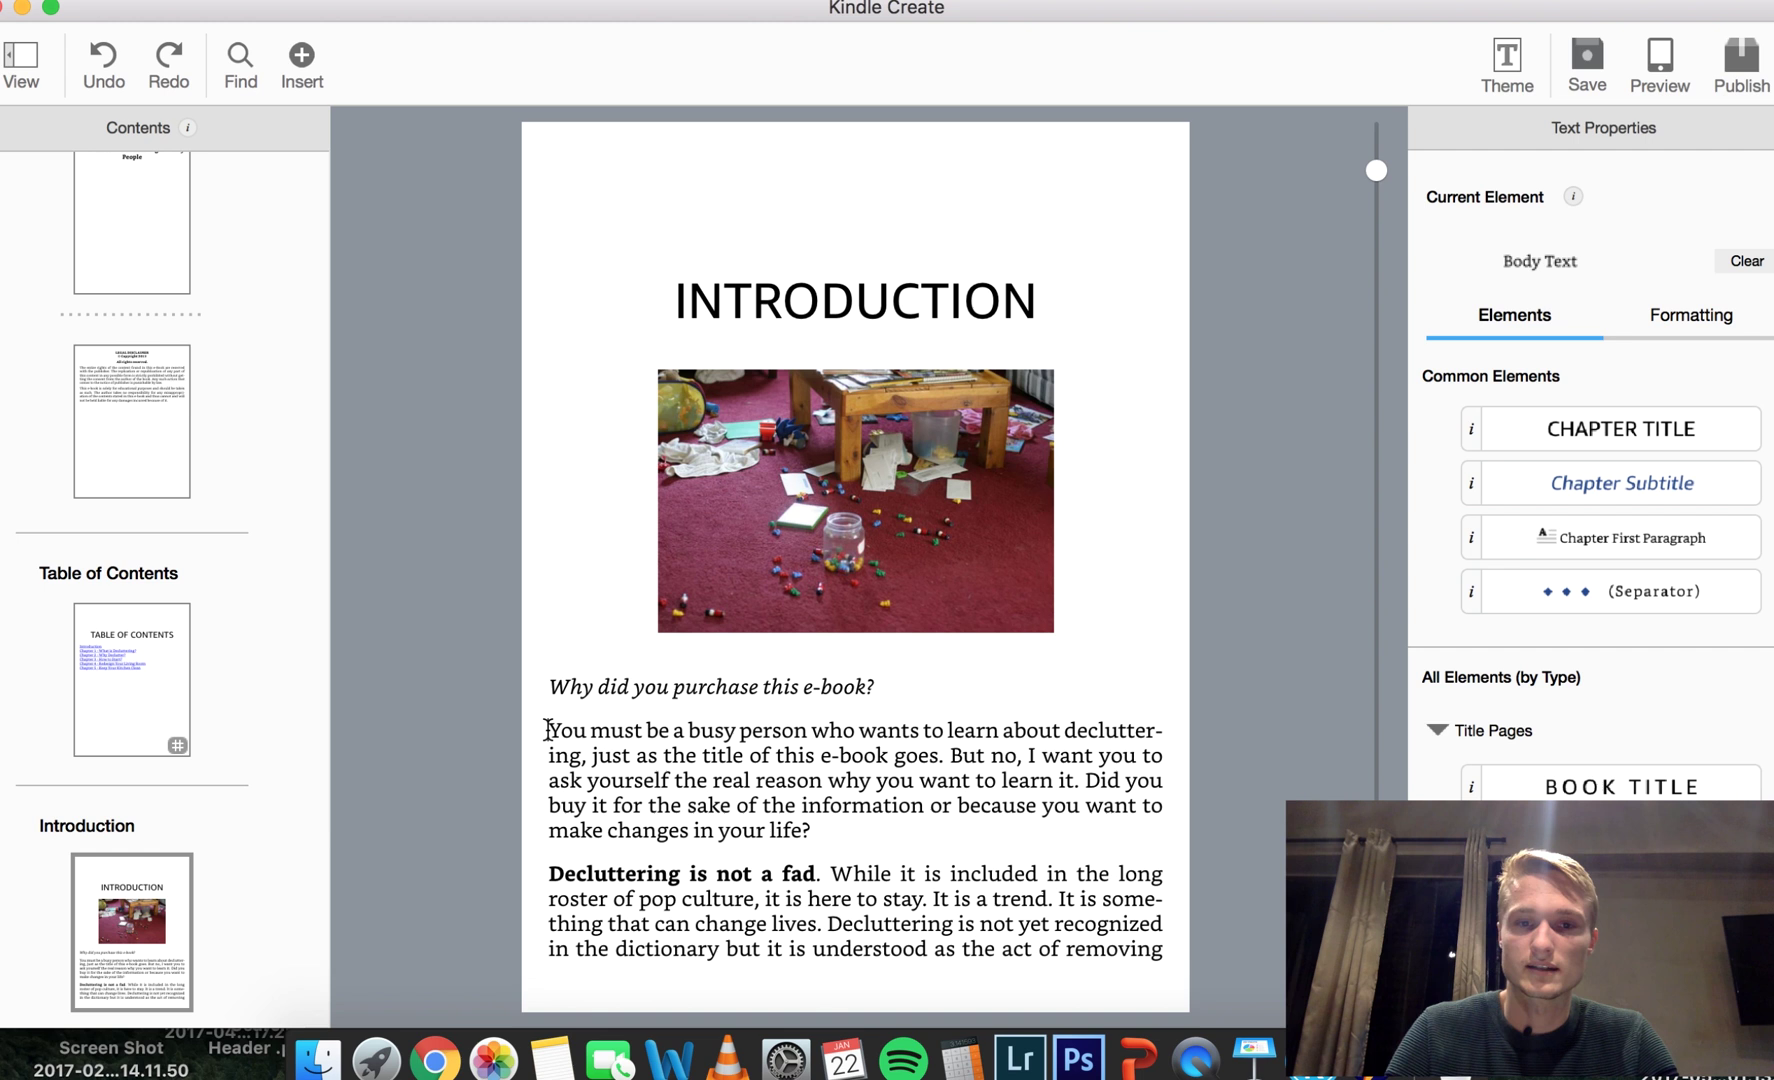
Try the Chapter First Paragraph drop cap on the first paragraph, then undo it
drag(551, 727, 891, 820)
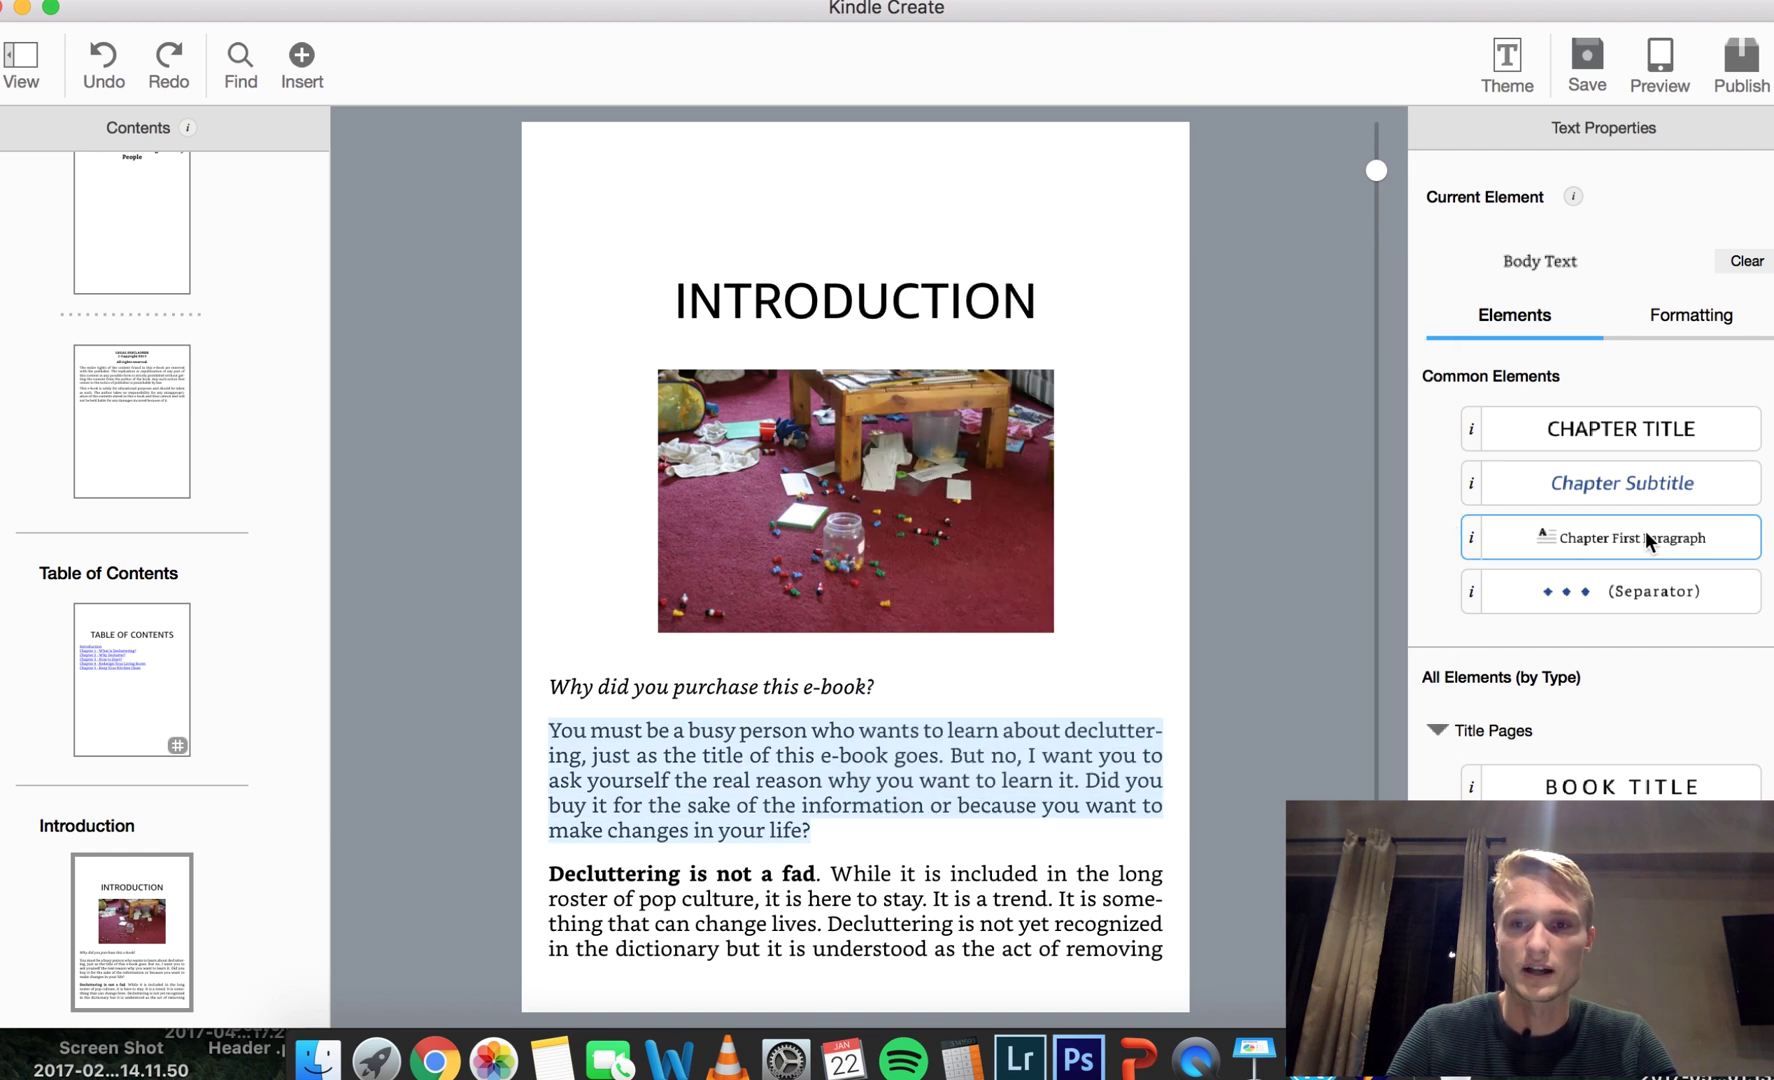
click(1710, 560)
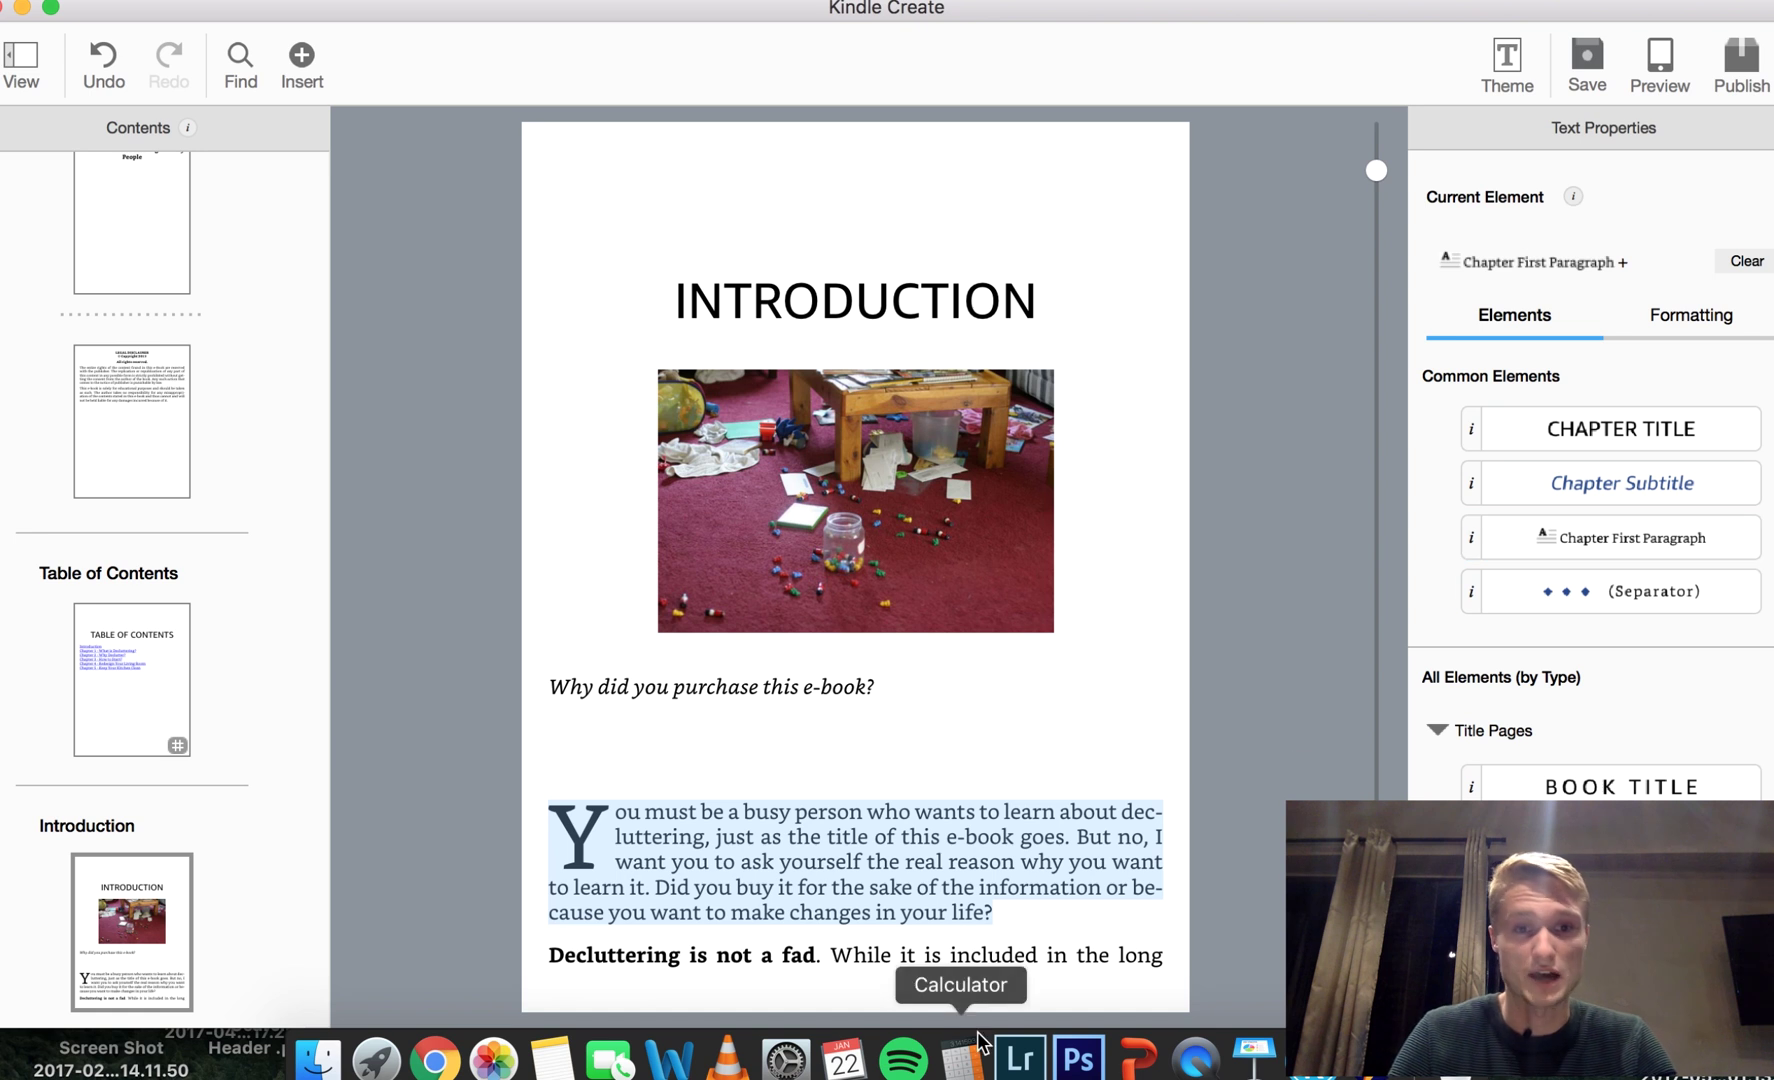
click(762, 845)
scroll(762, 845, down, 10)
scroll(602, 463, up, 15)
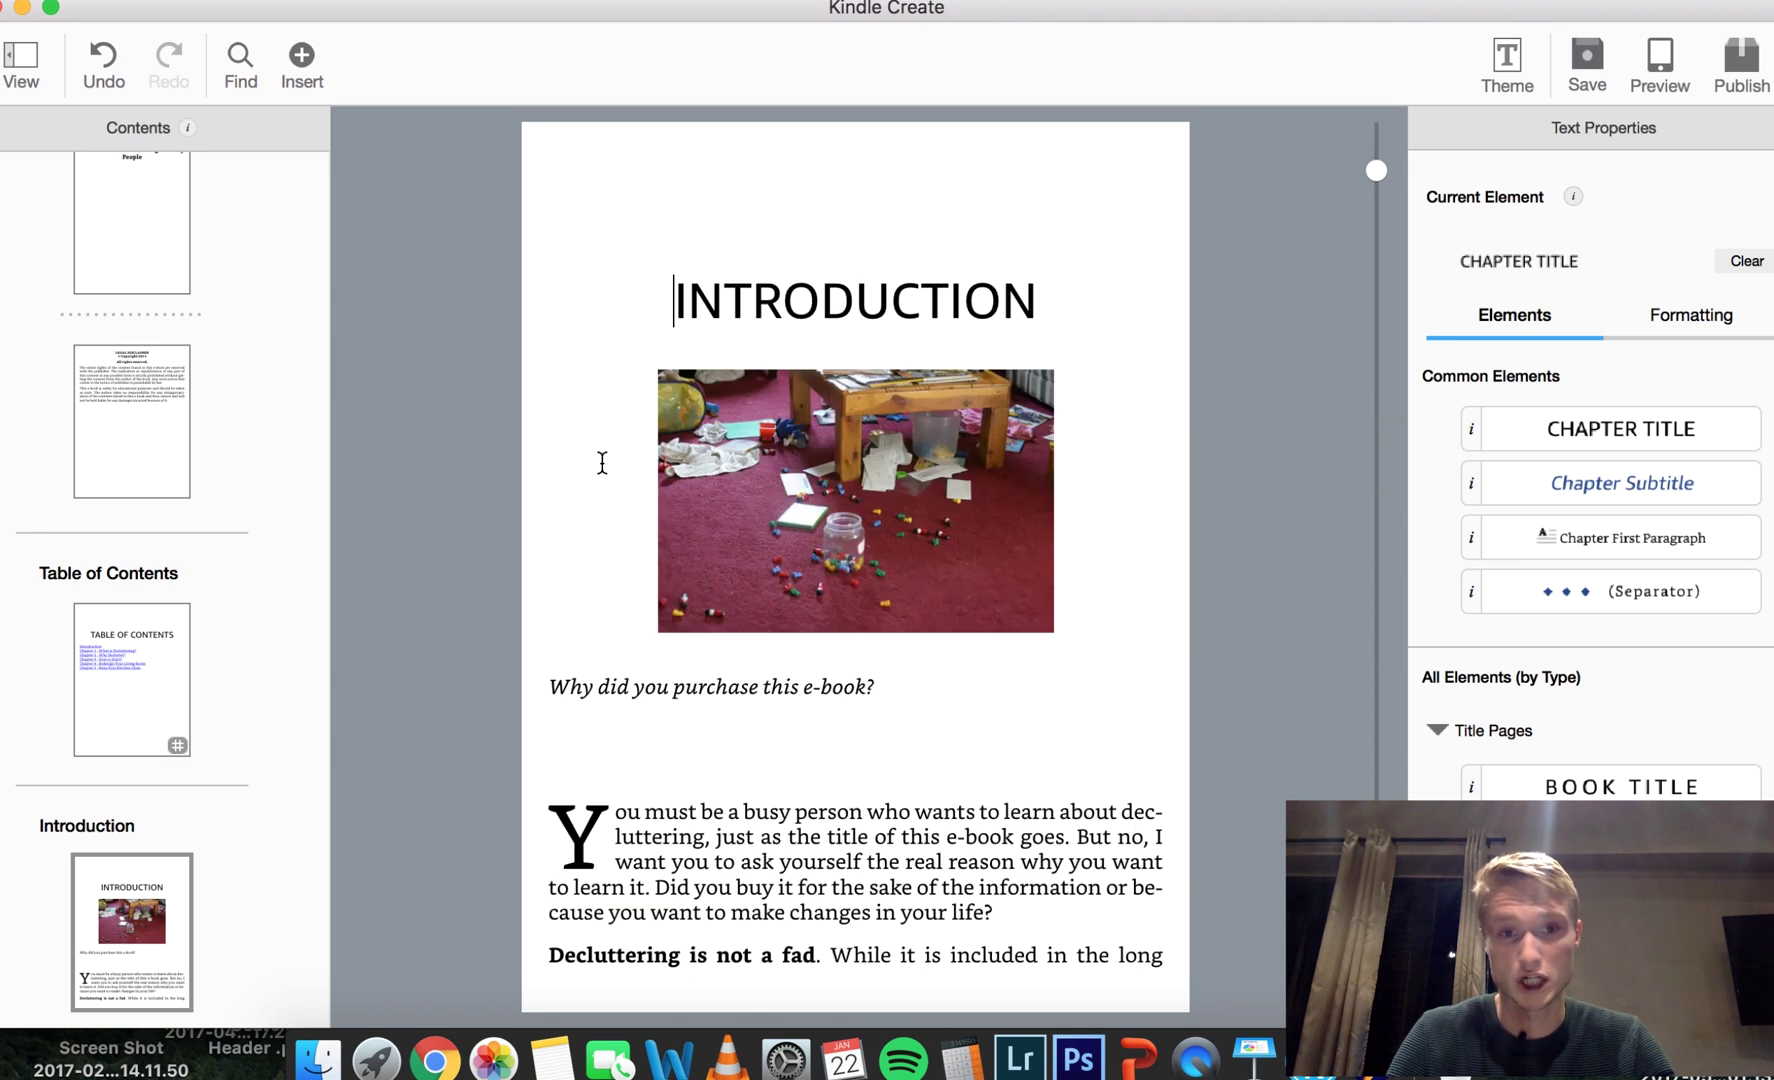
key(super+z)
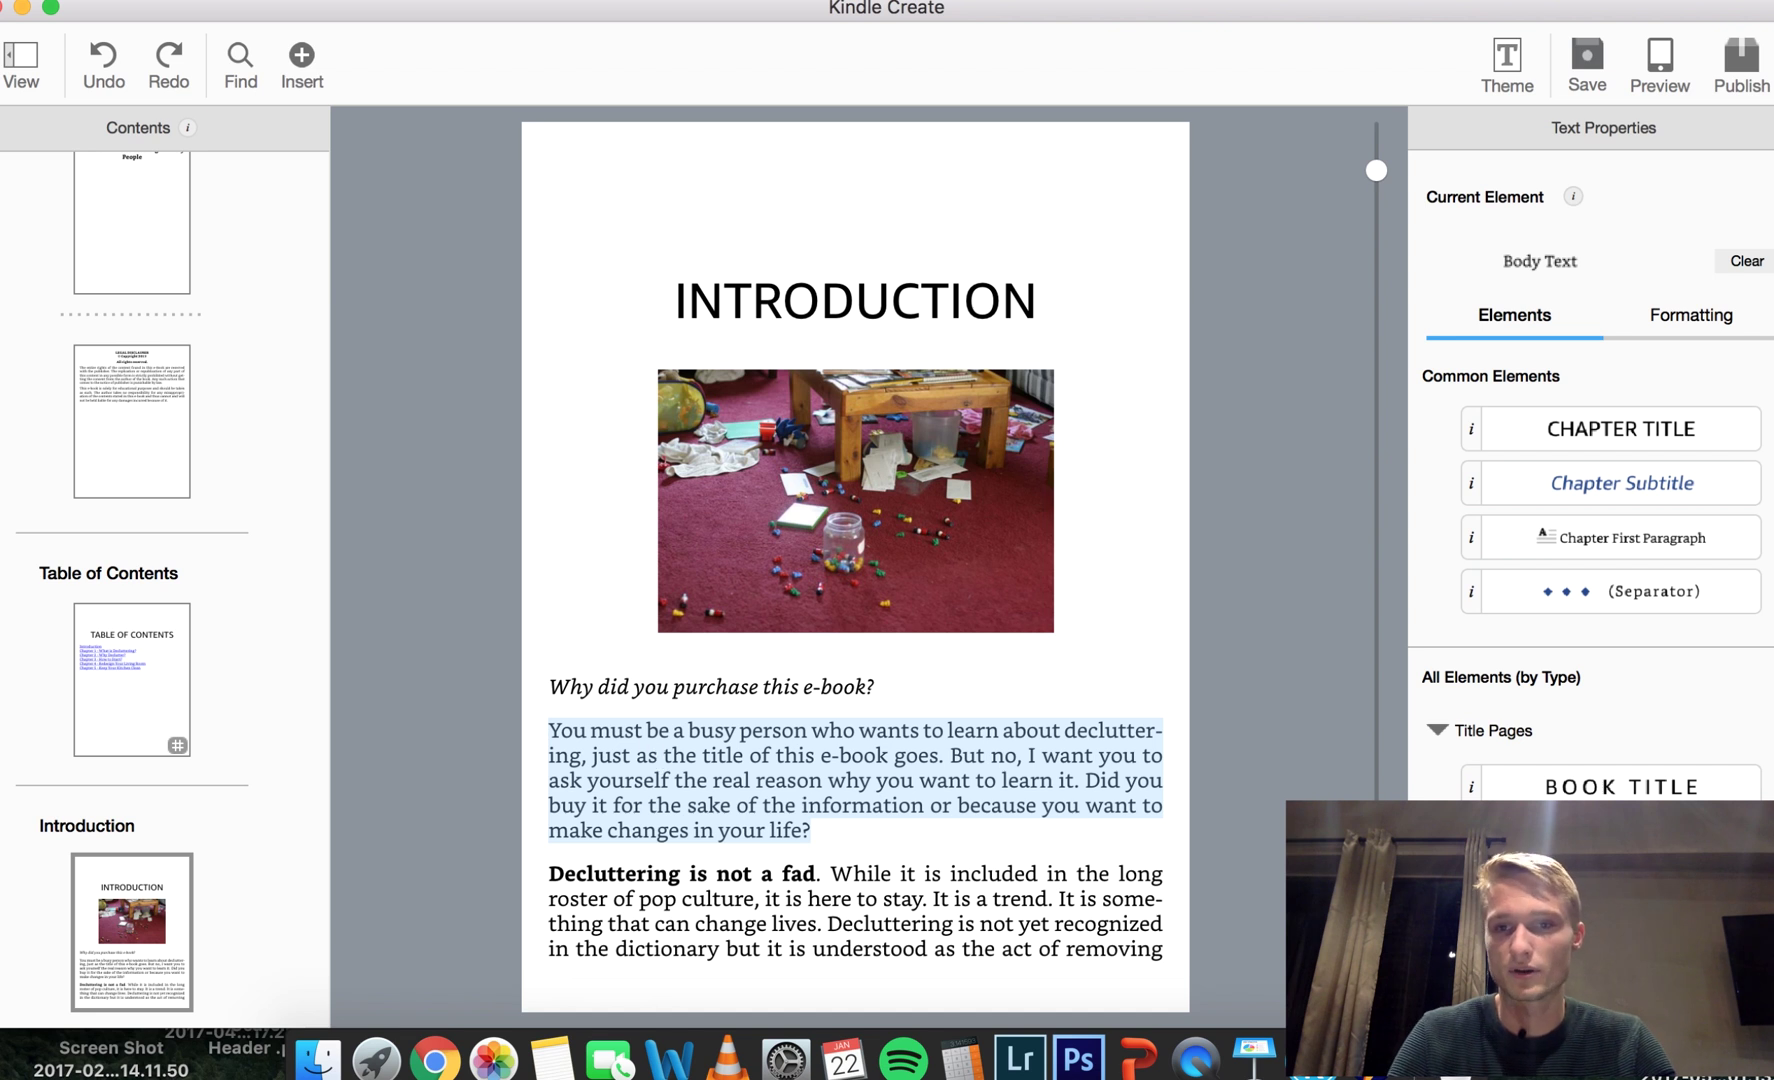
Add a blank line after 'life?' and try a ◆◆◆ separator before undoing it
click(811, 826)
key(Return)
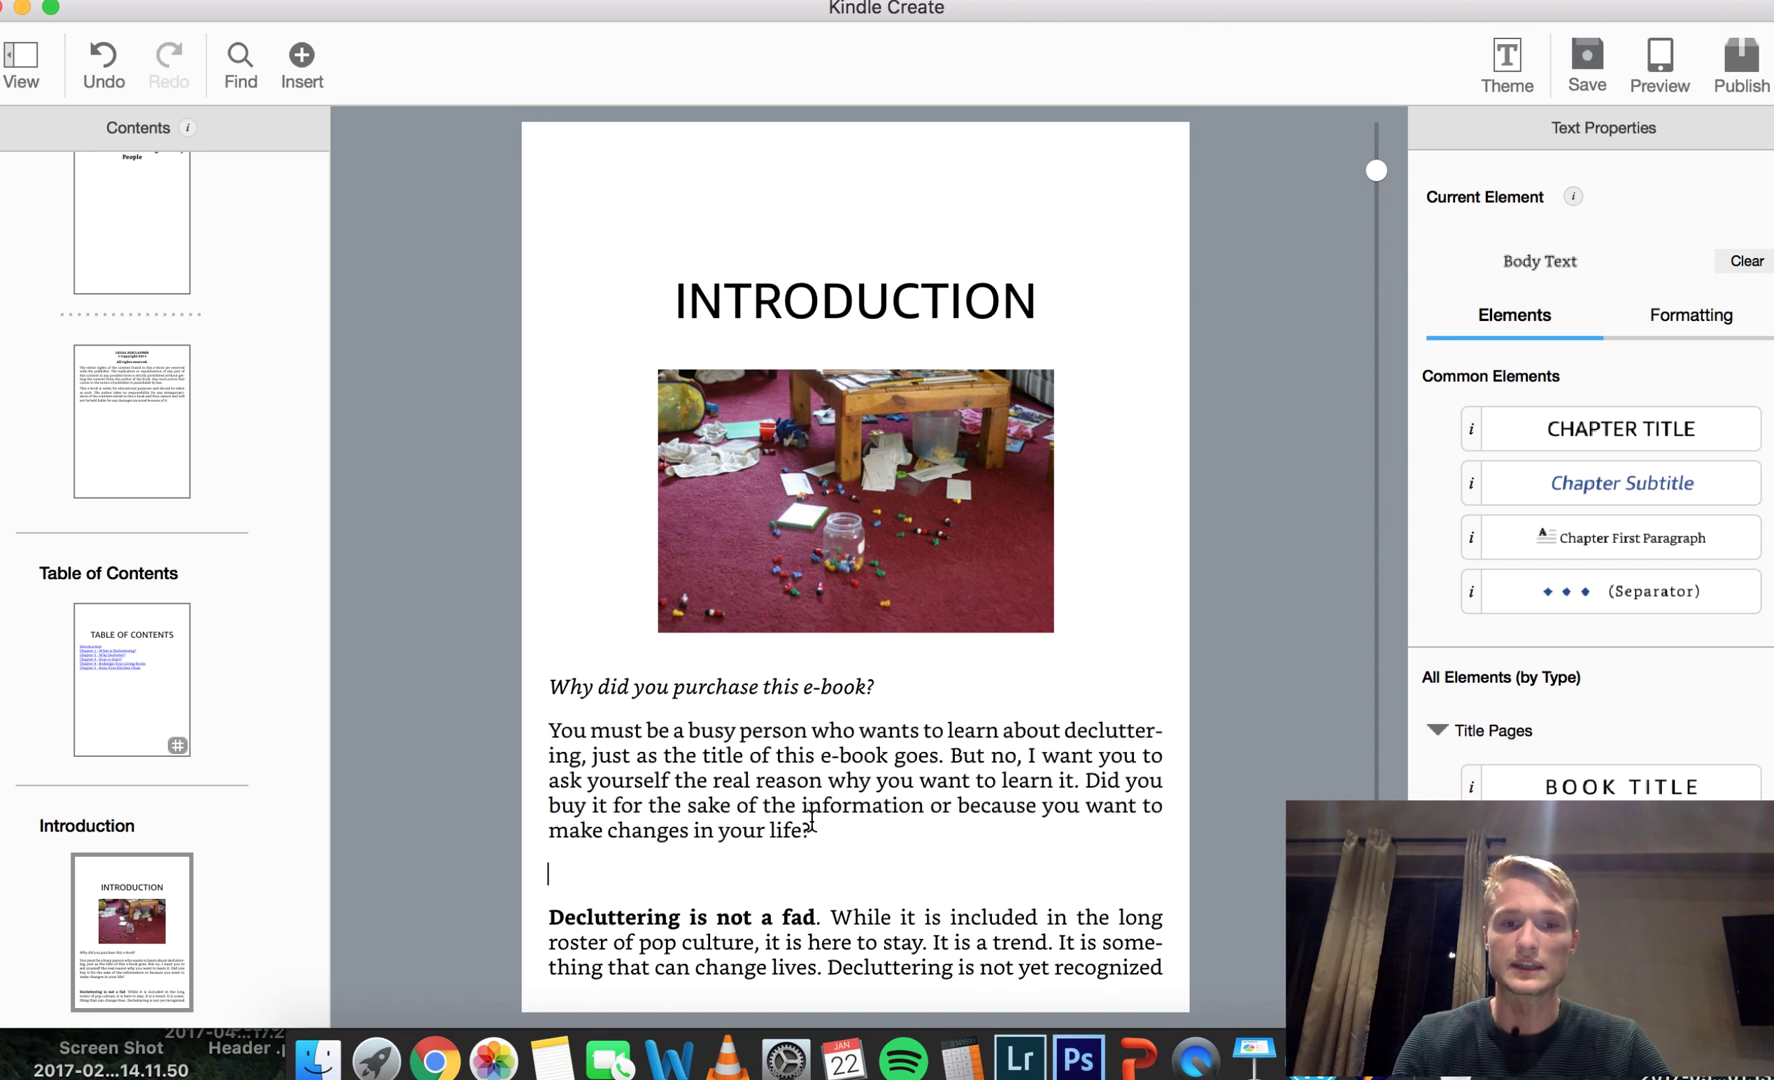
click(1641, 589)
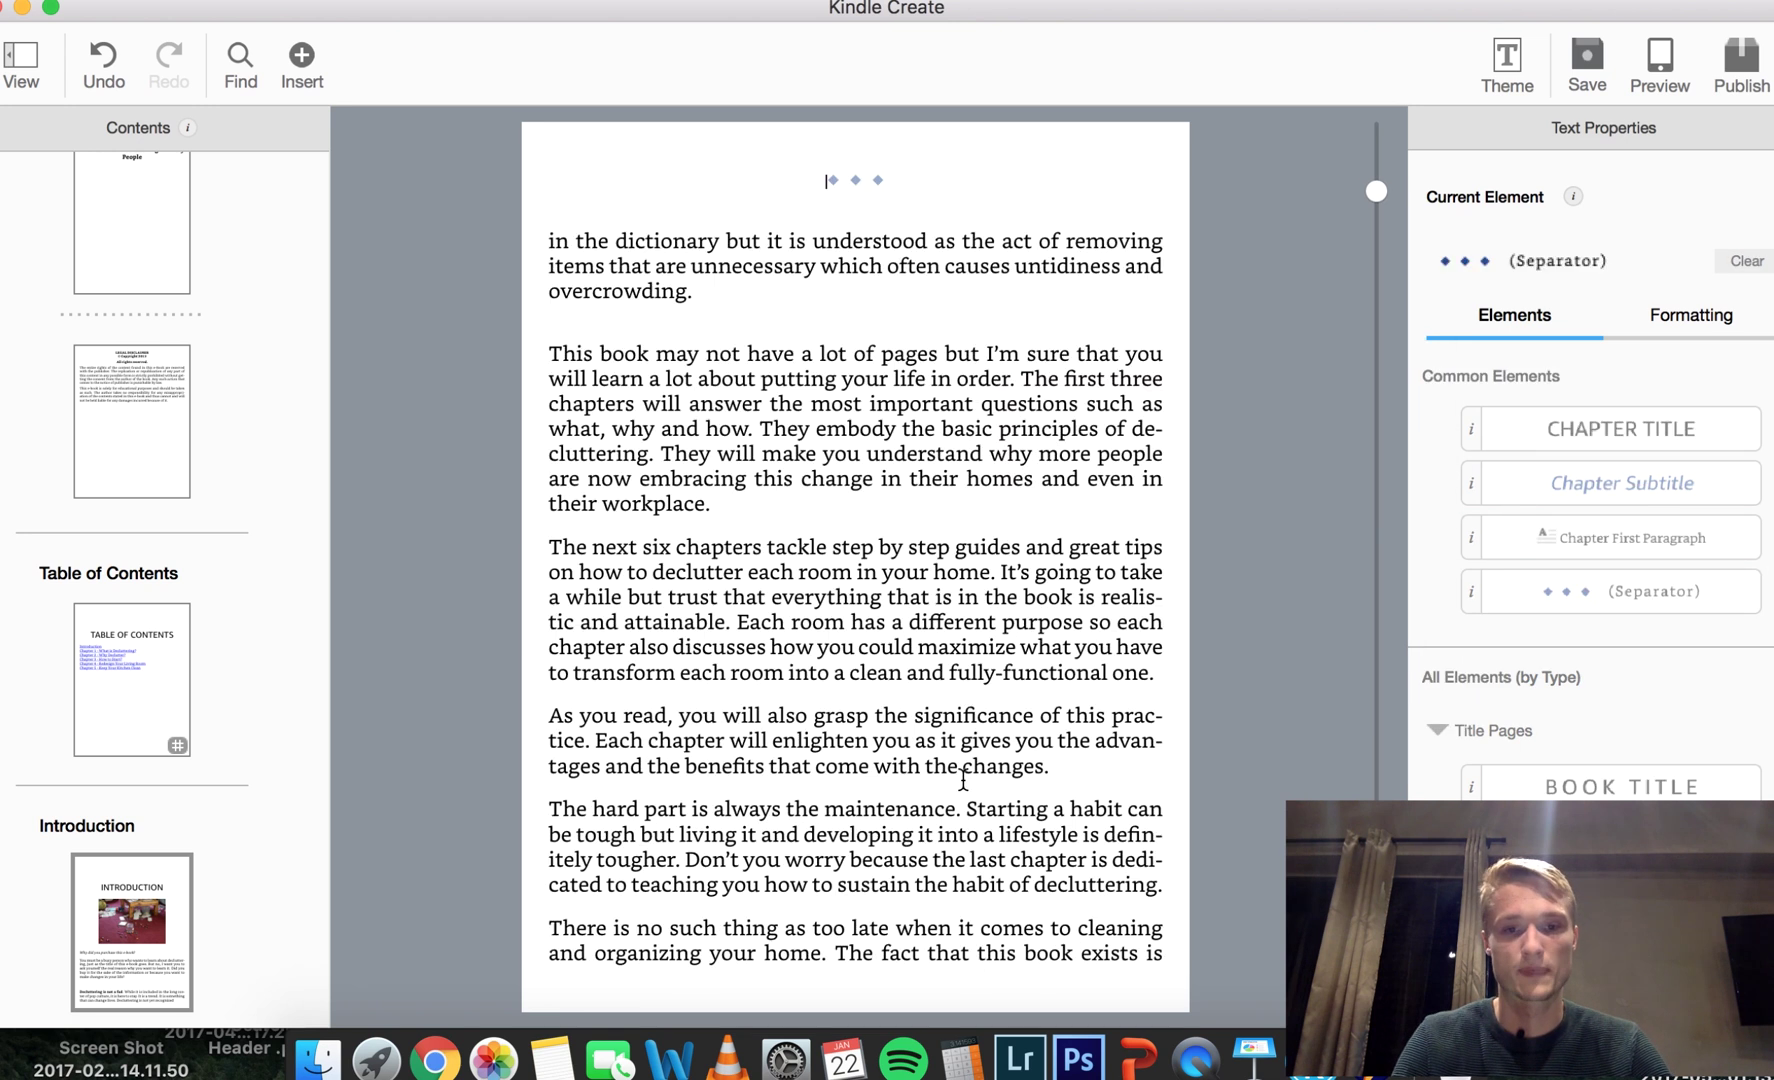
key(super+z)
scroll(1548, 705, down, 3)
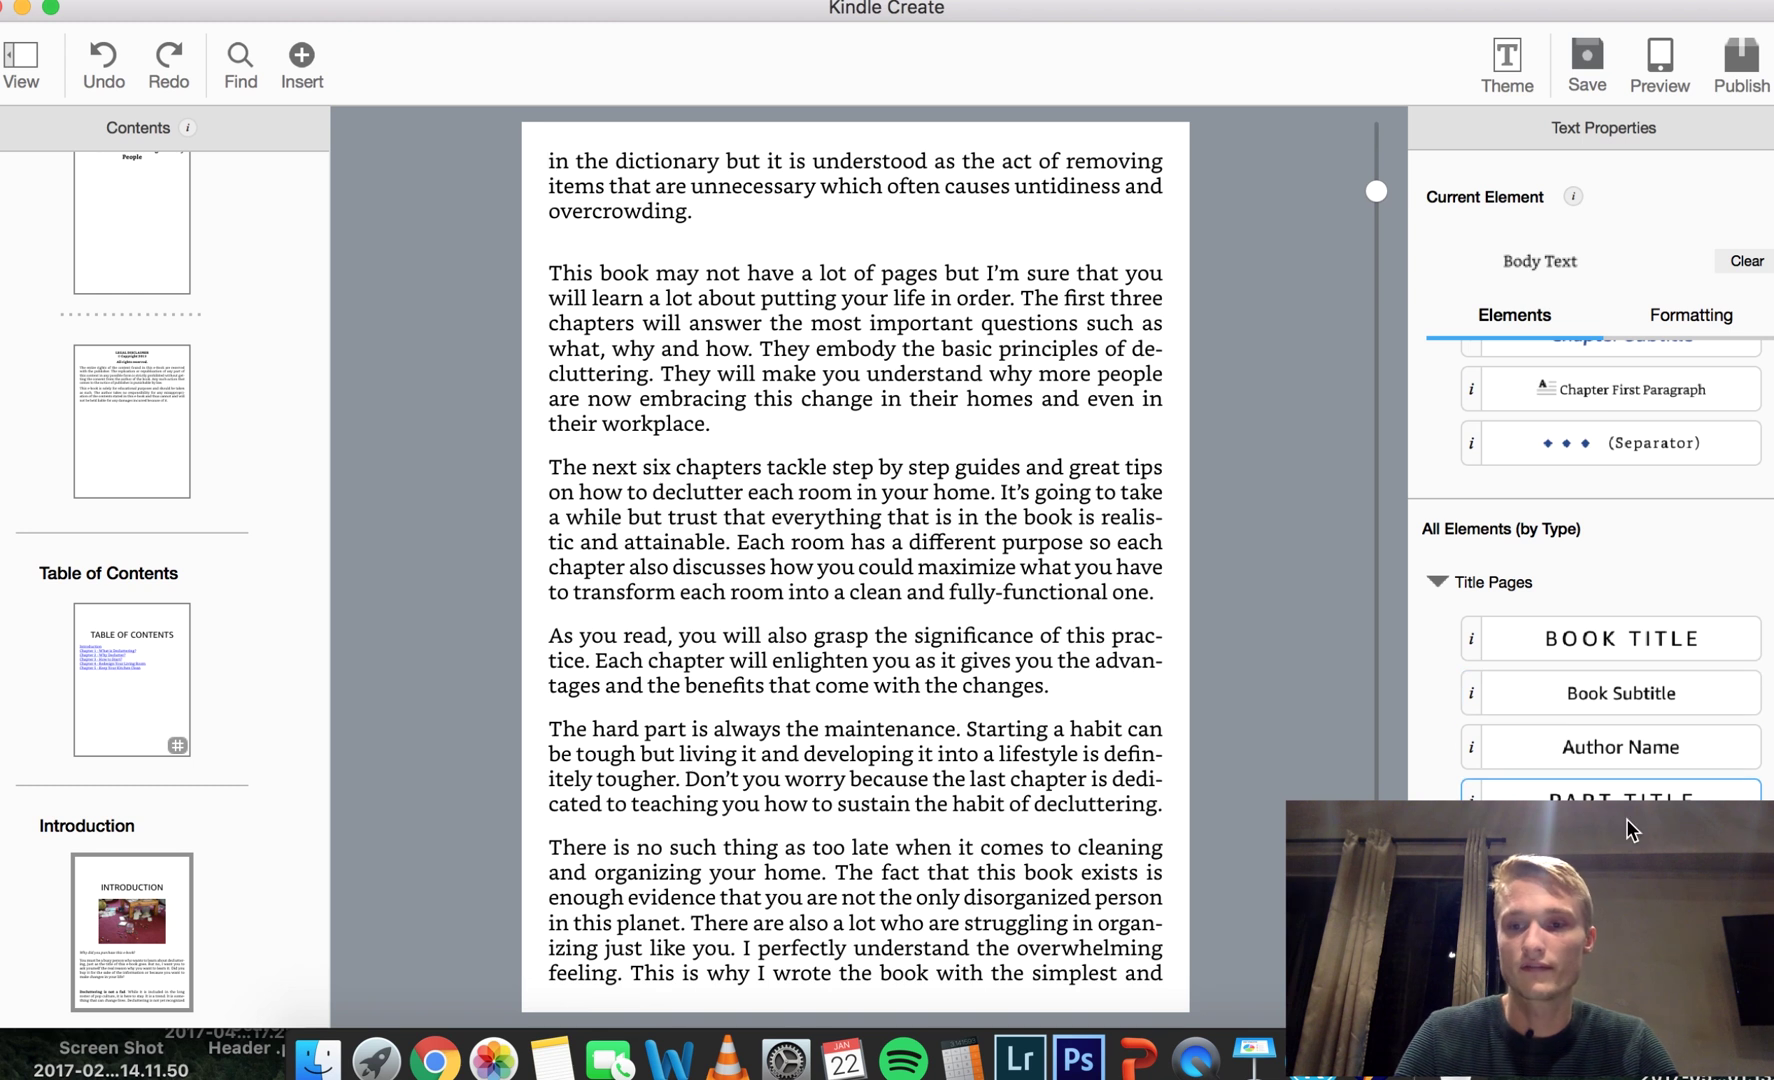
scroll(1616, 744, up, 1)
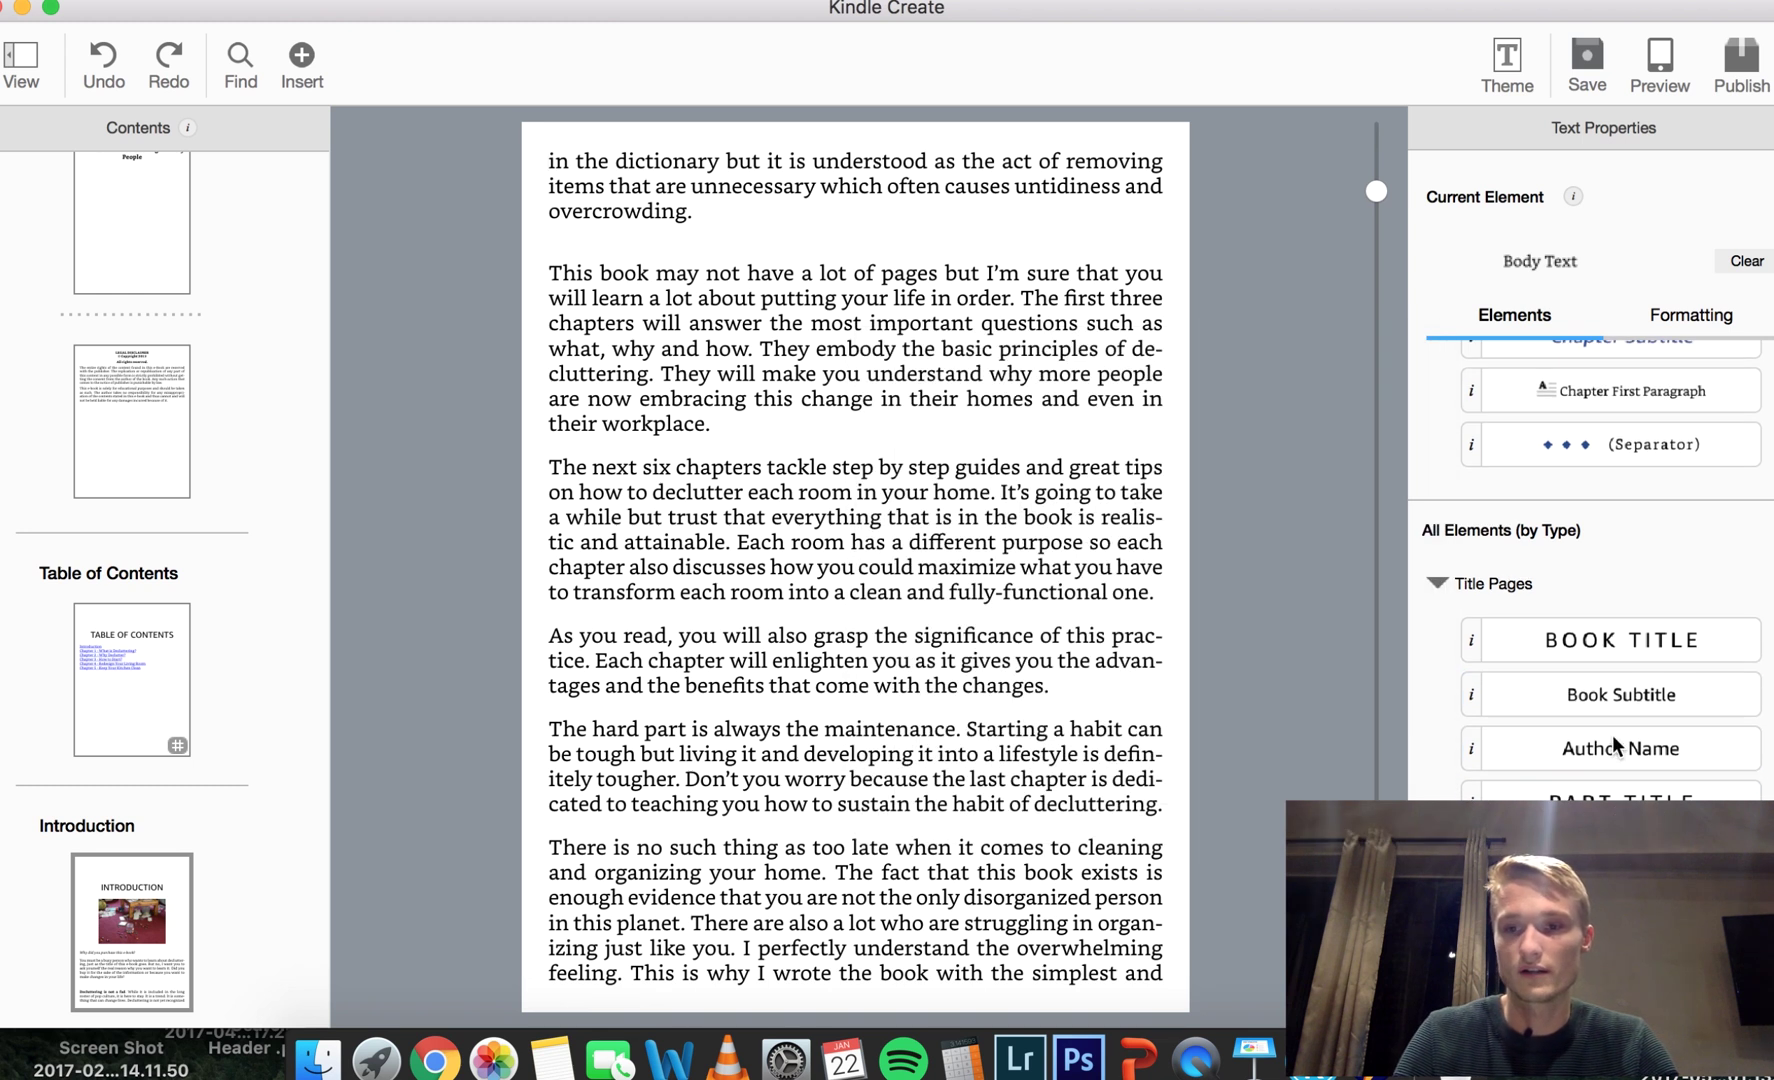
scroll(1695, 633, up, 3)
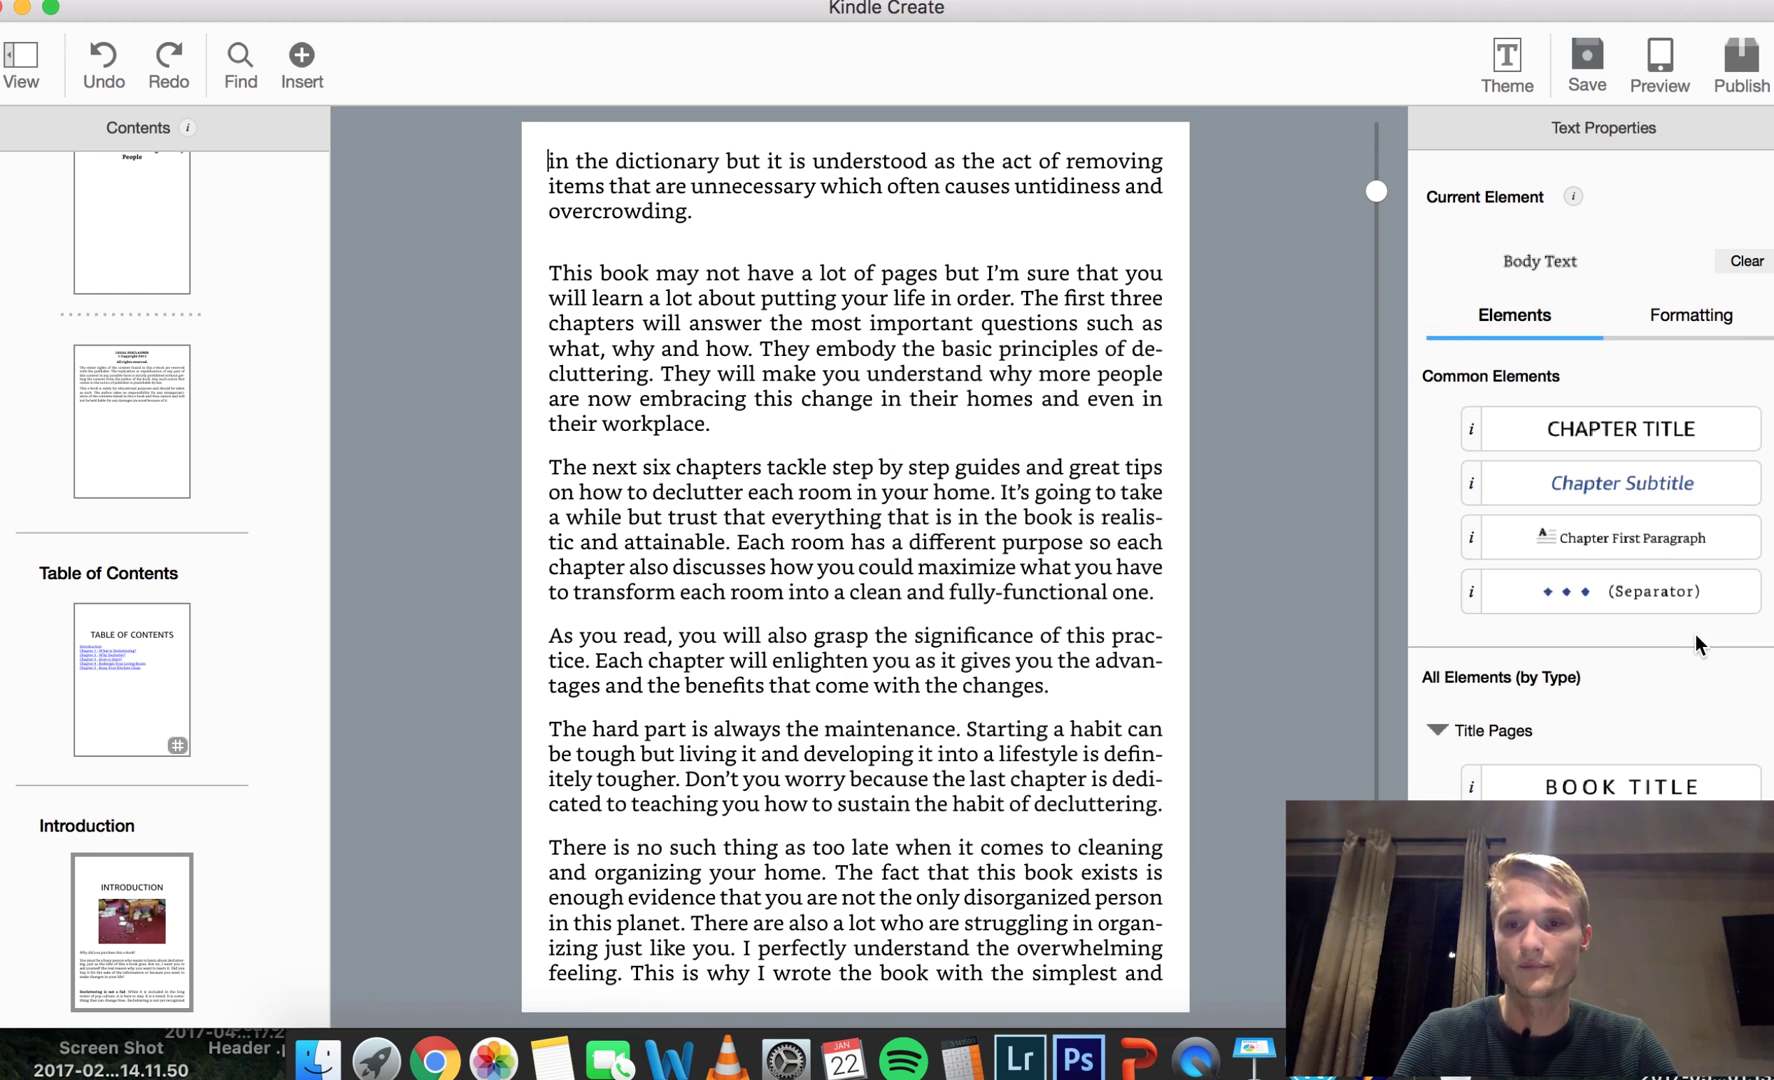
scroll(1695, 633, down, 3)
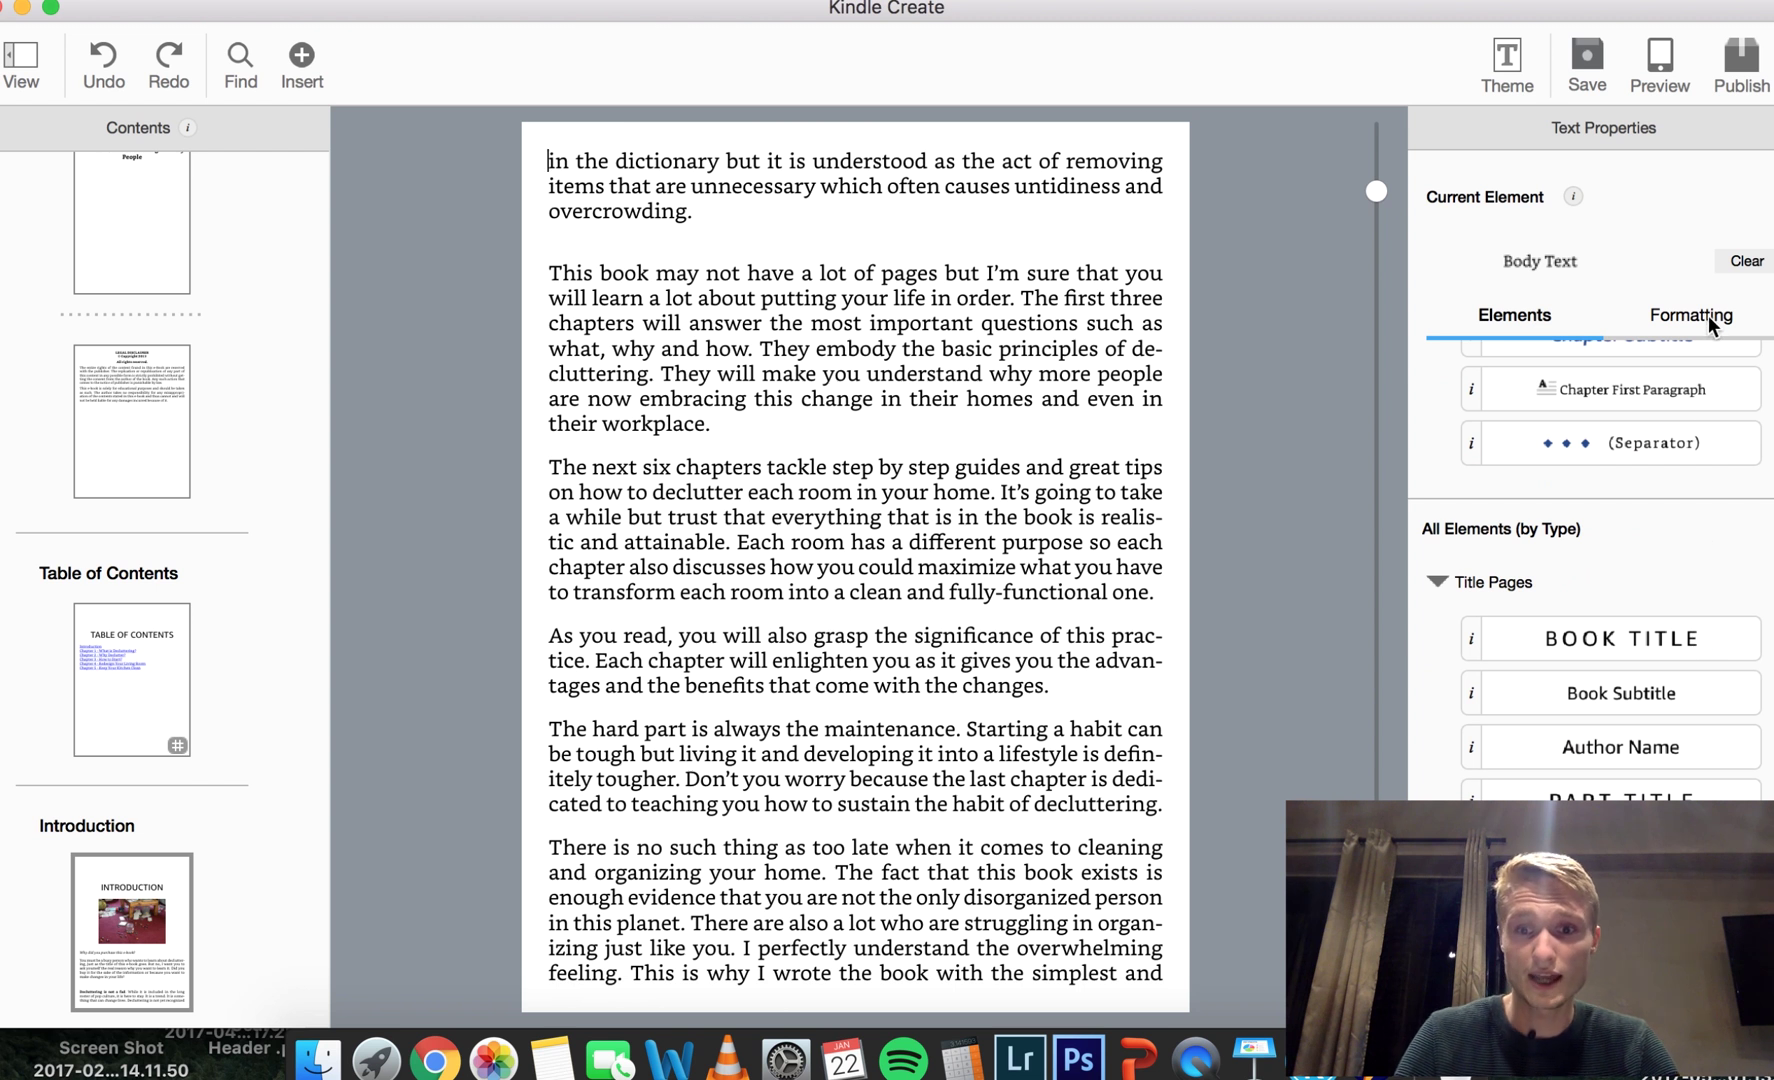
Expand then collapse the Indents and Spacing sections of the formatting panel, repositioning the window
click(1707, 315)
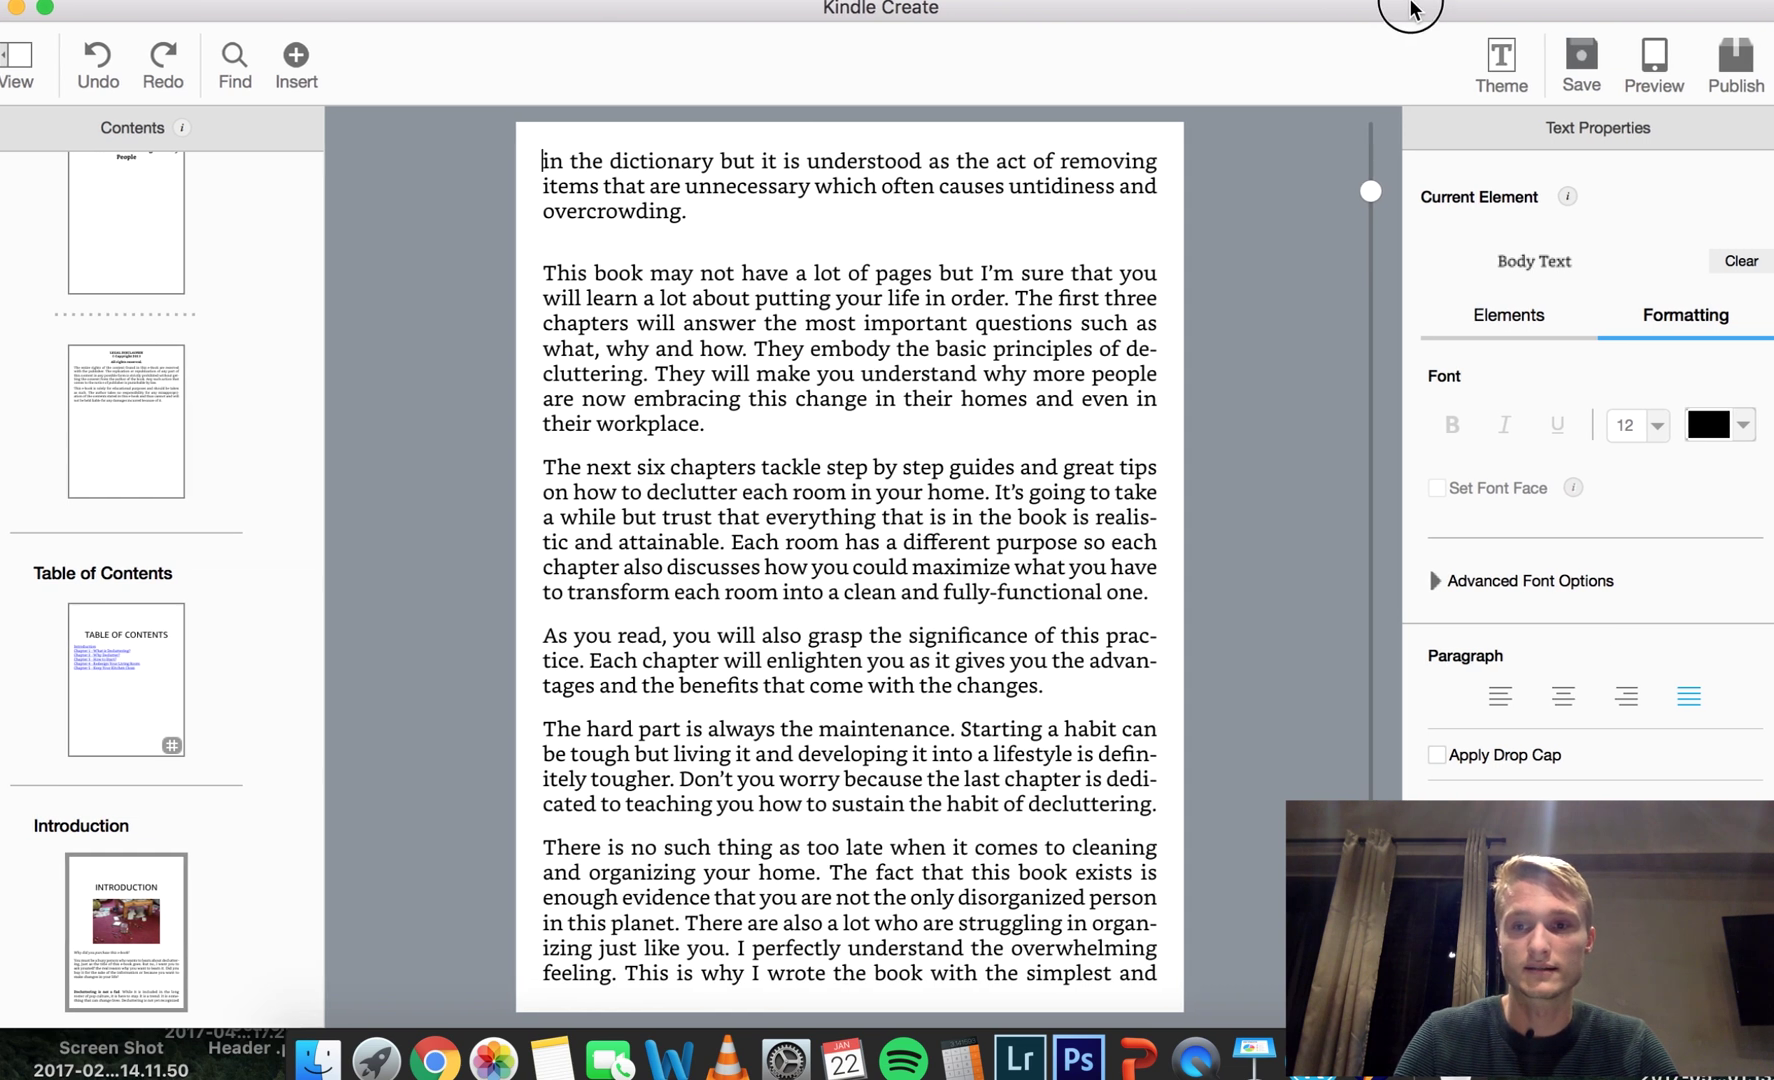
drag(1406, 8, 958, 8)
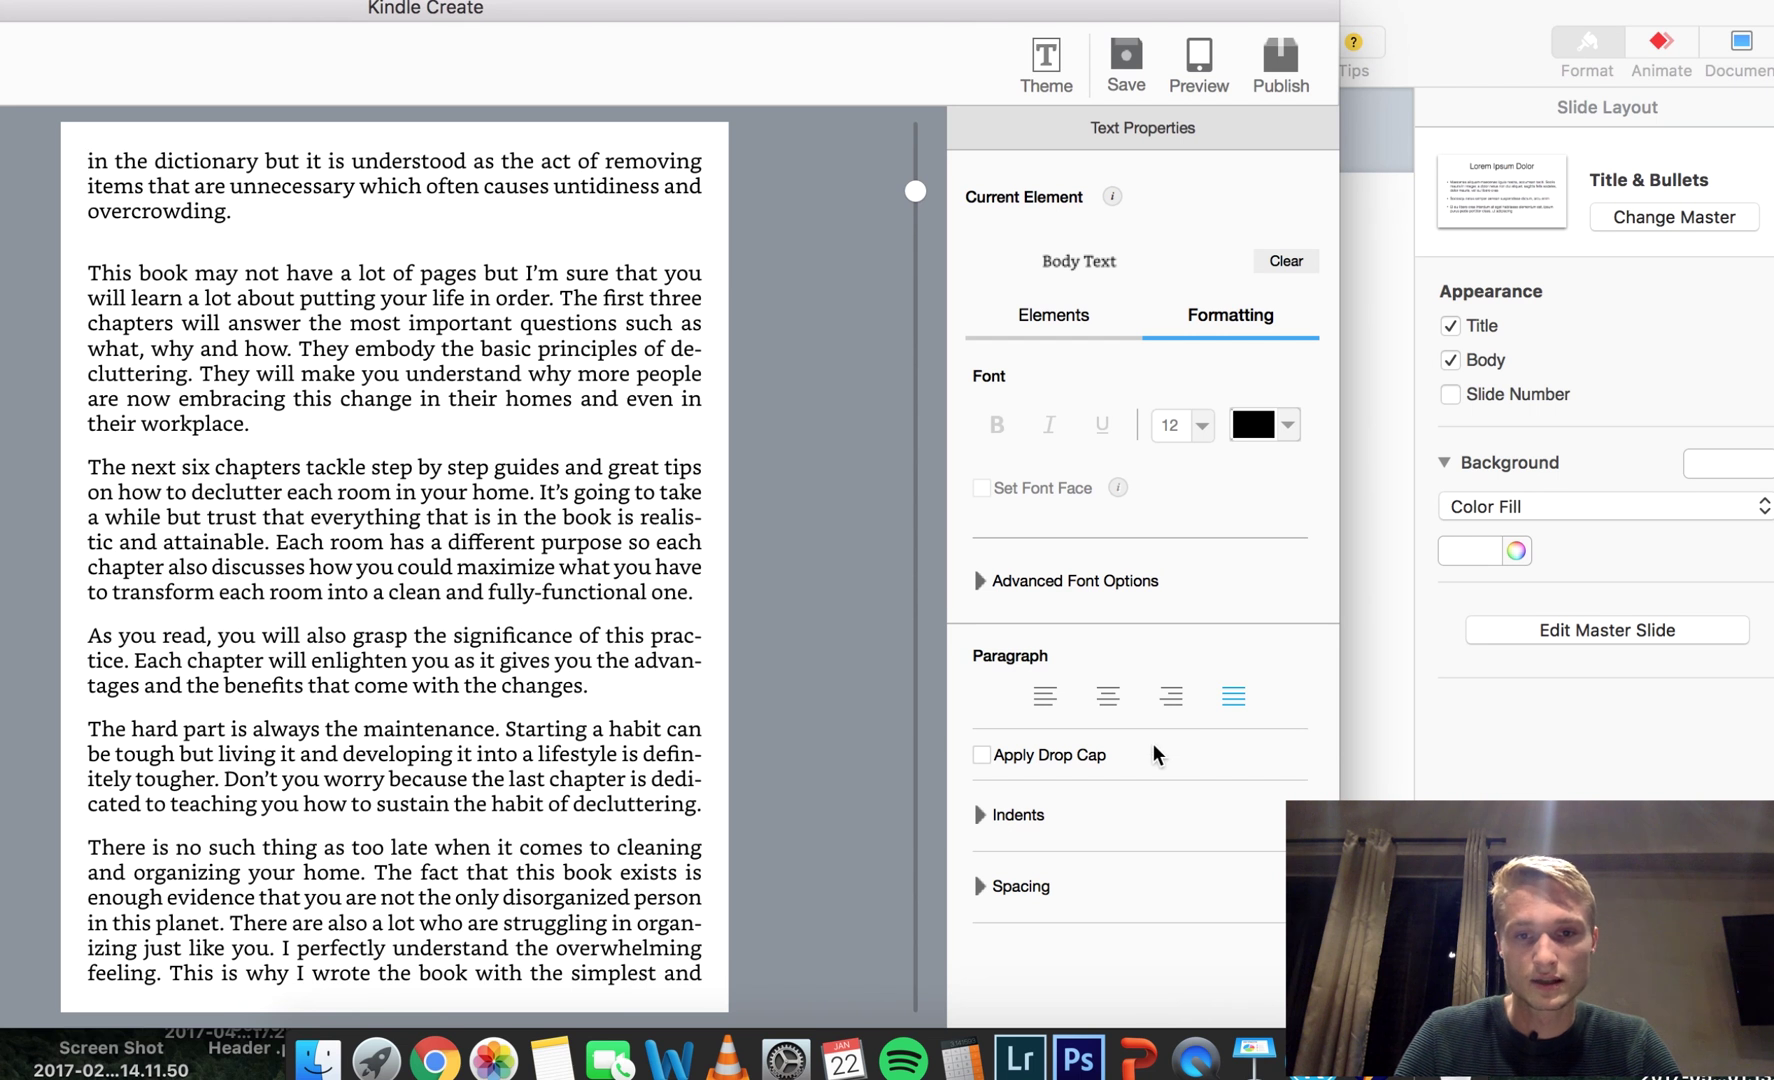
click(1000, 813)
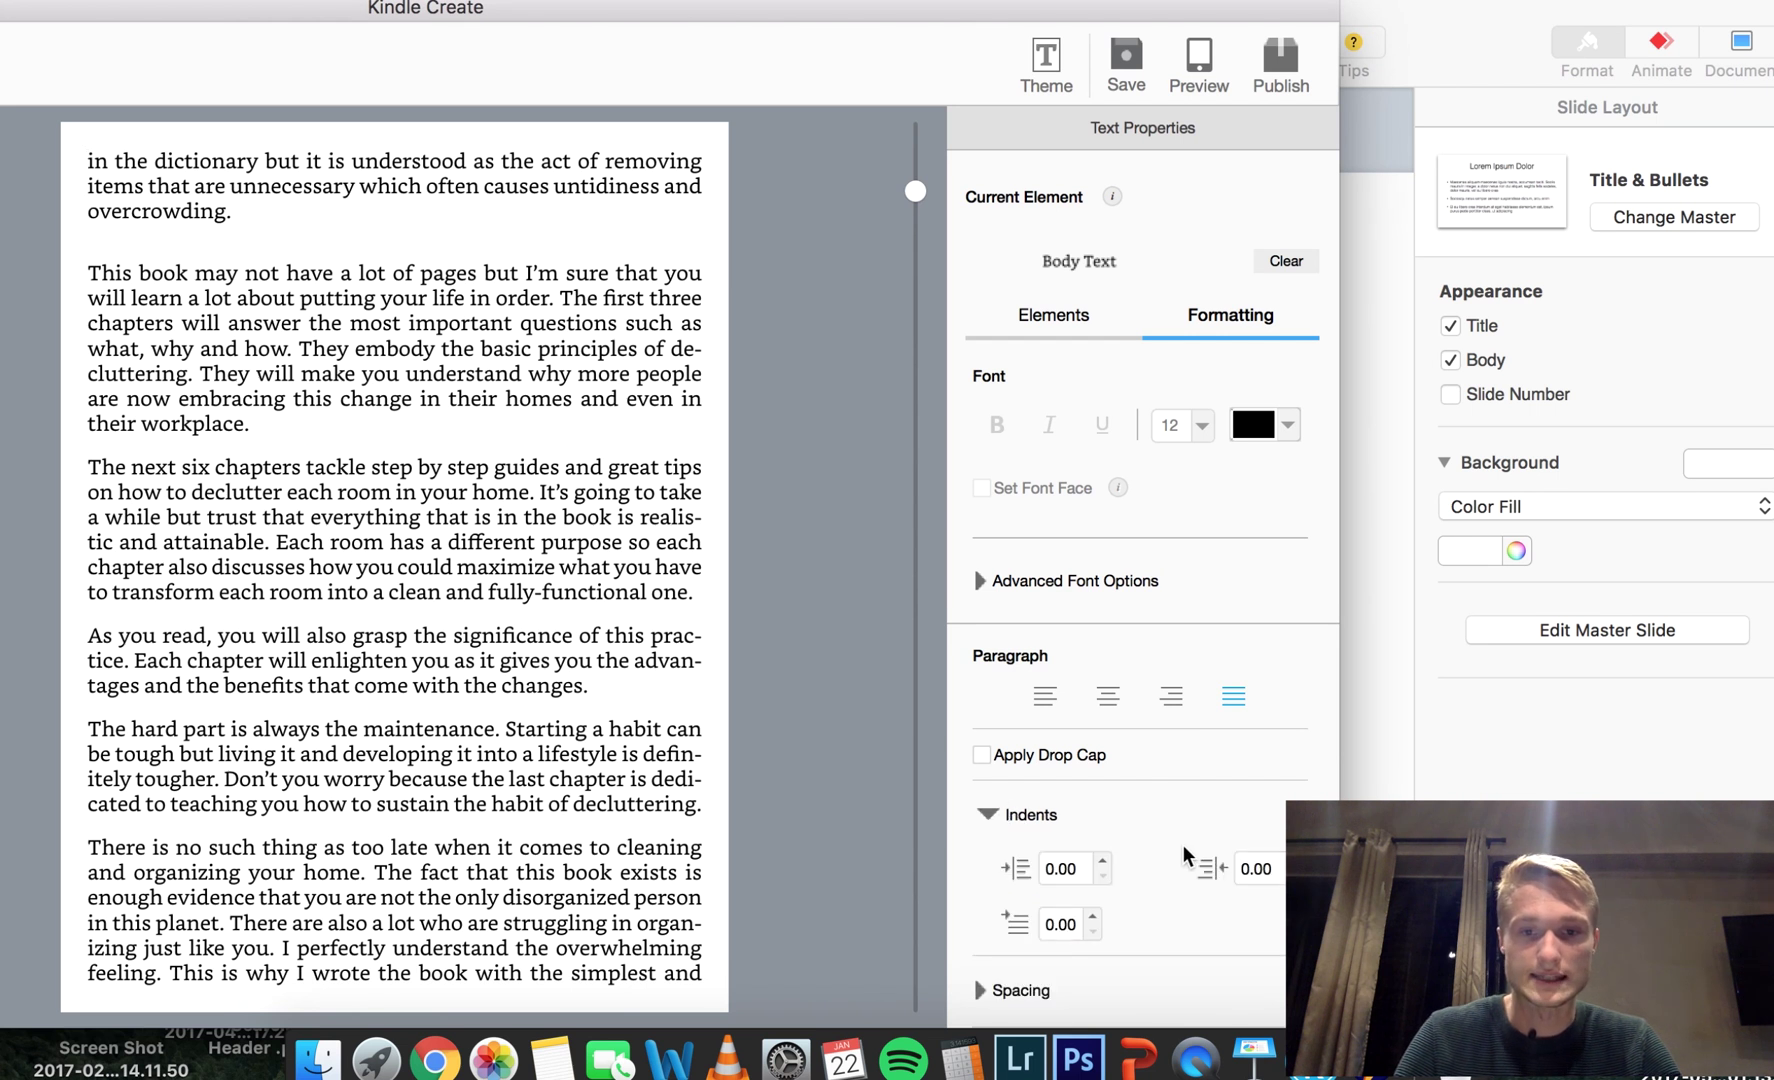
click(1020, 990)
scroll(1148, 931, down, 2)
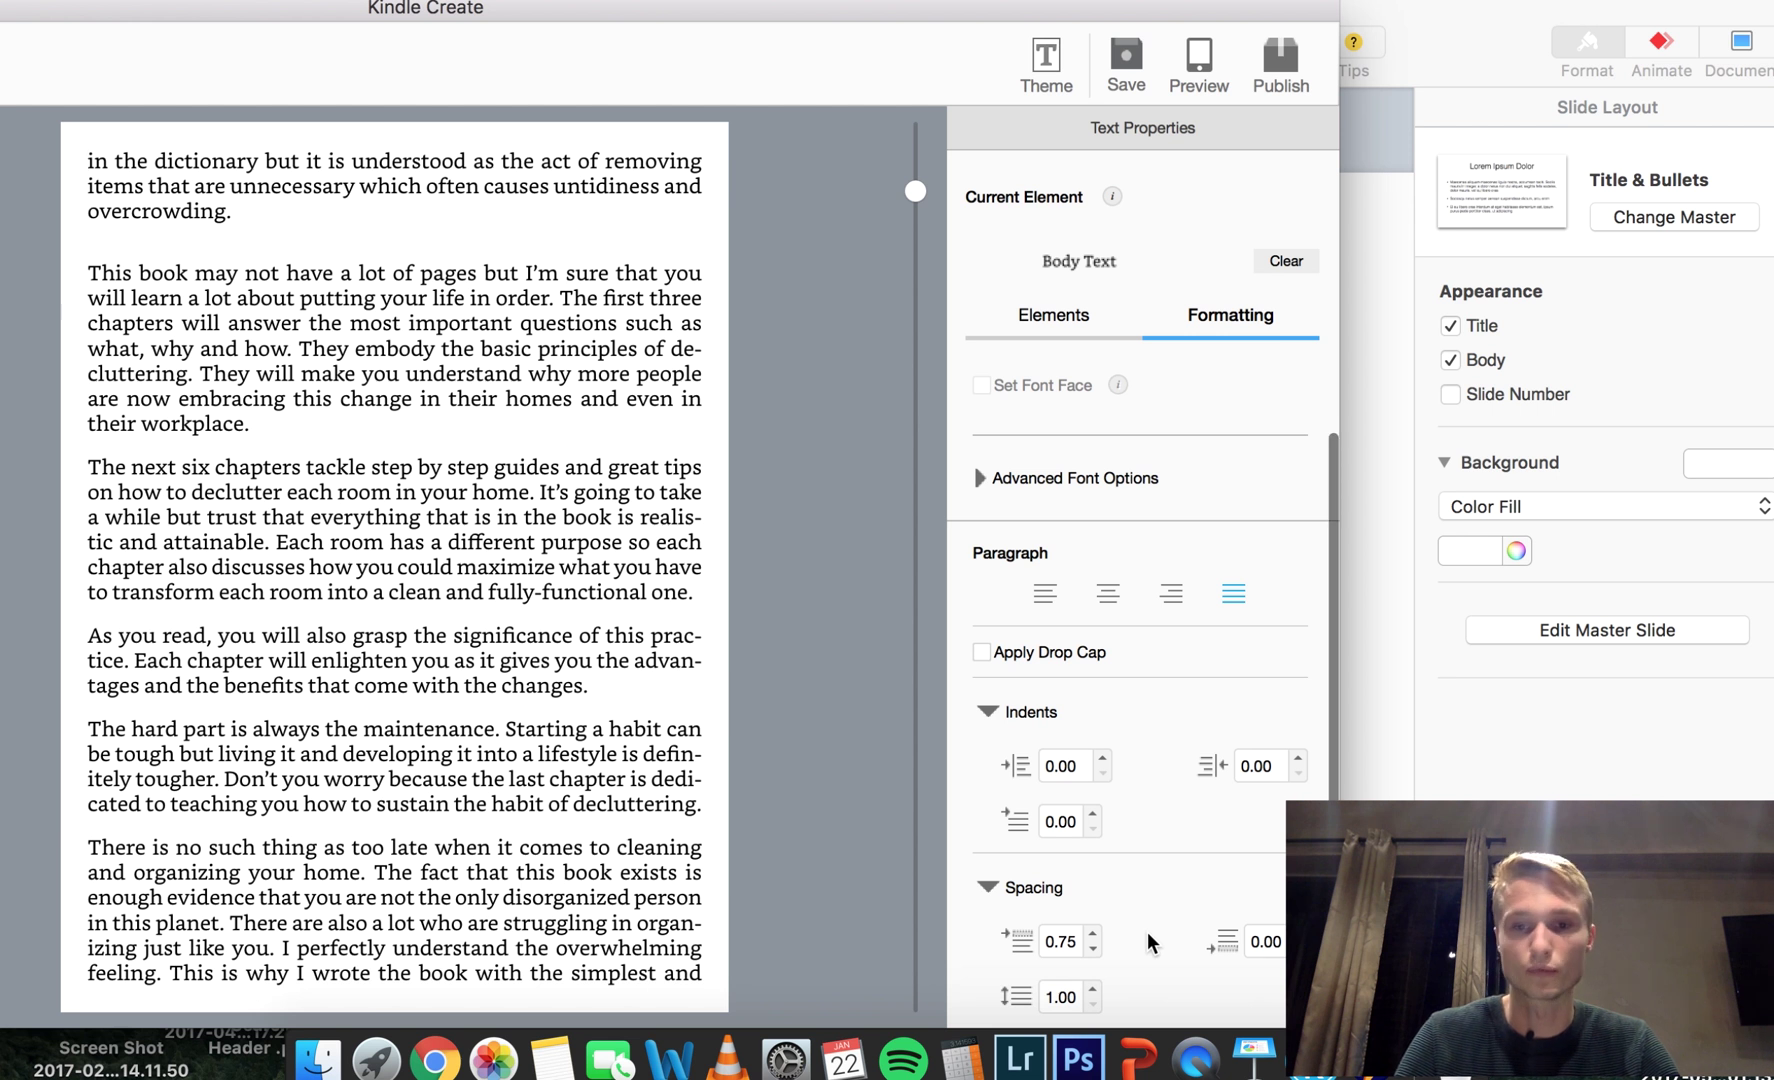
click(1022, 887)
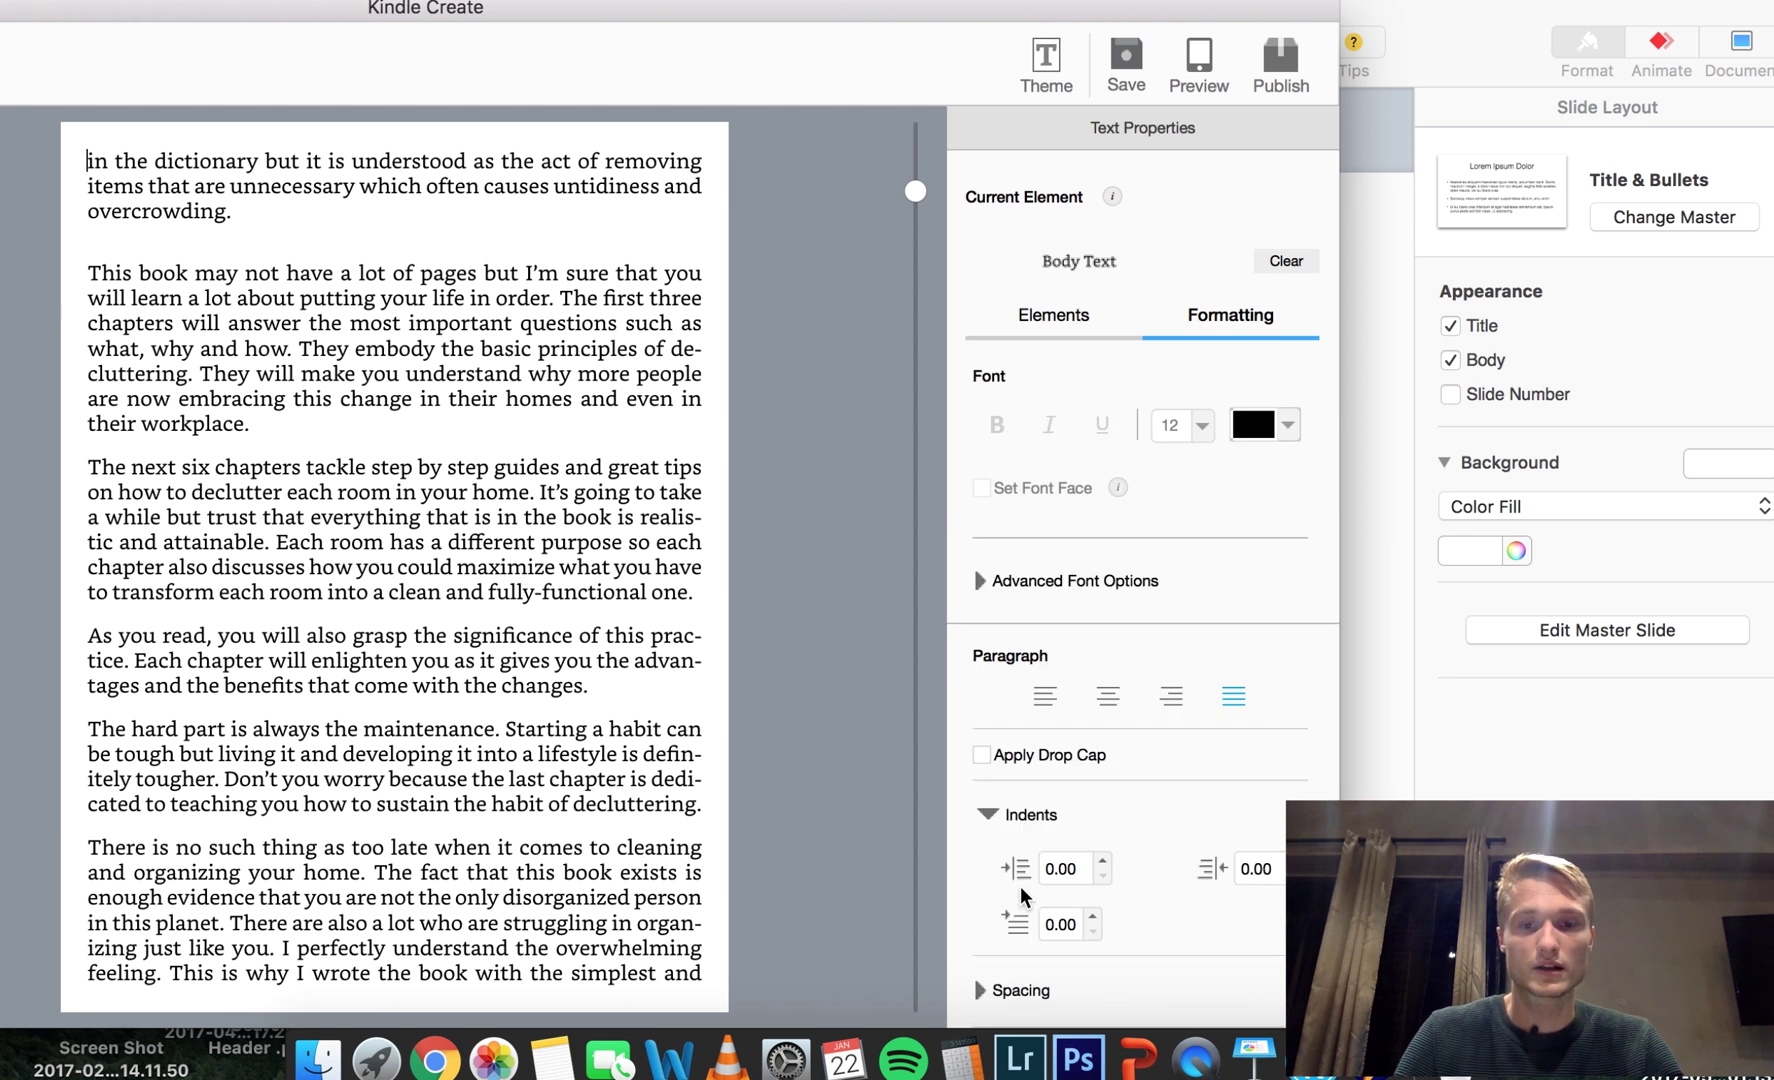
click(1024, 814)
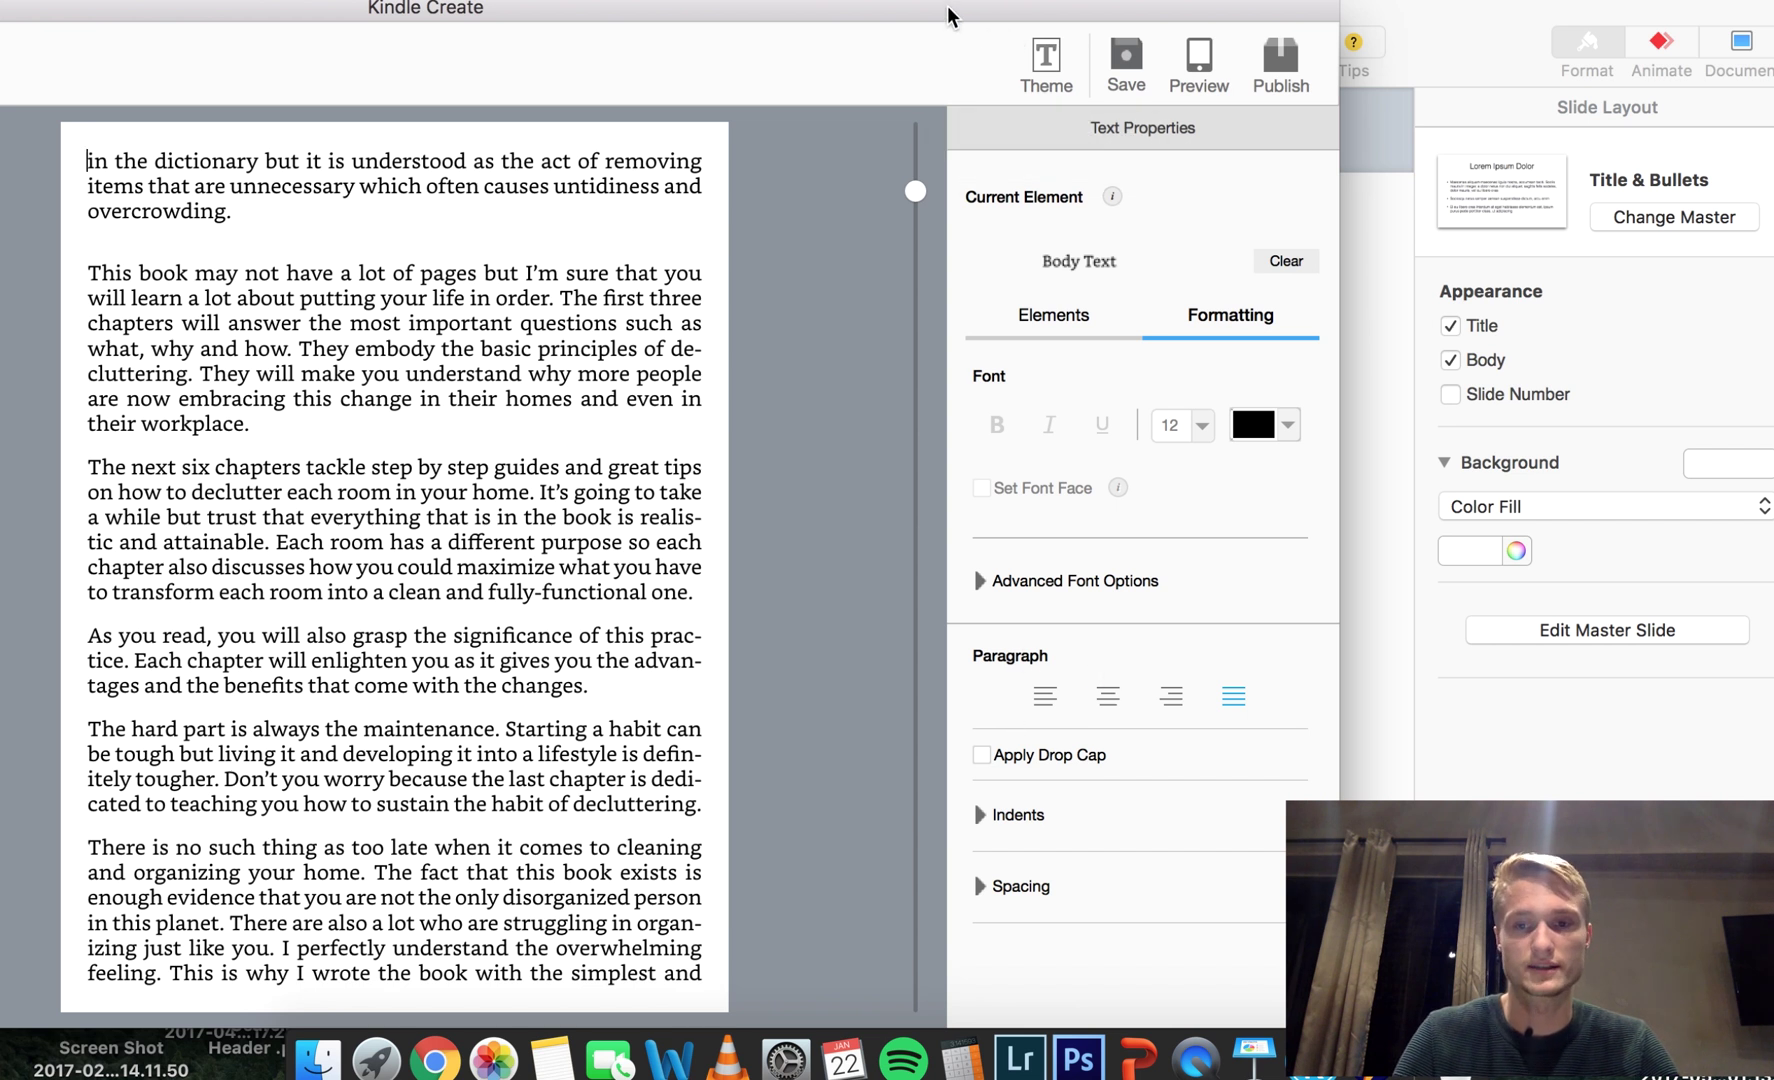
drag(948, 17, 1411, 8)
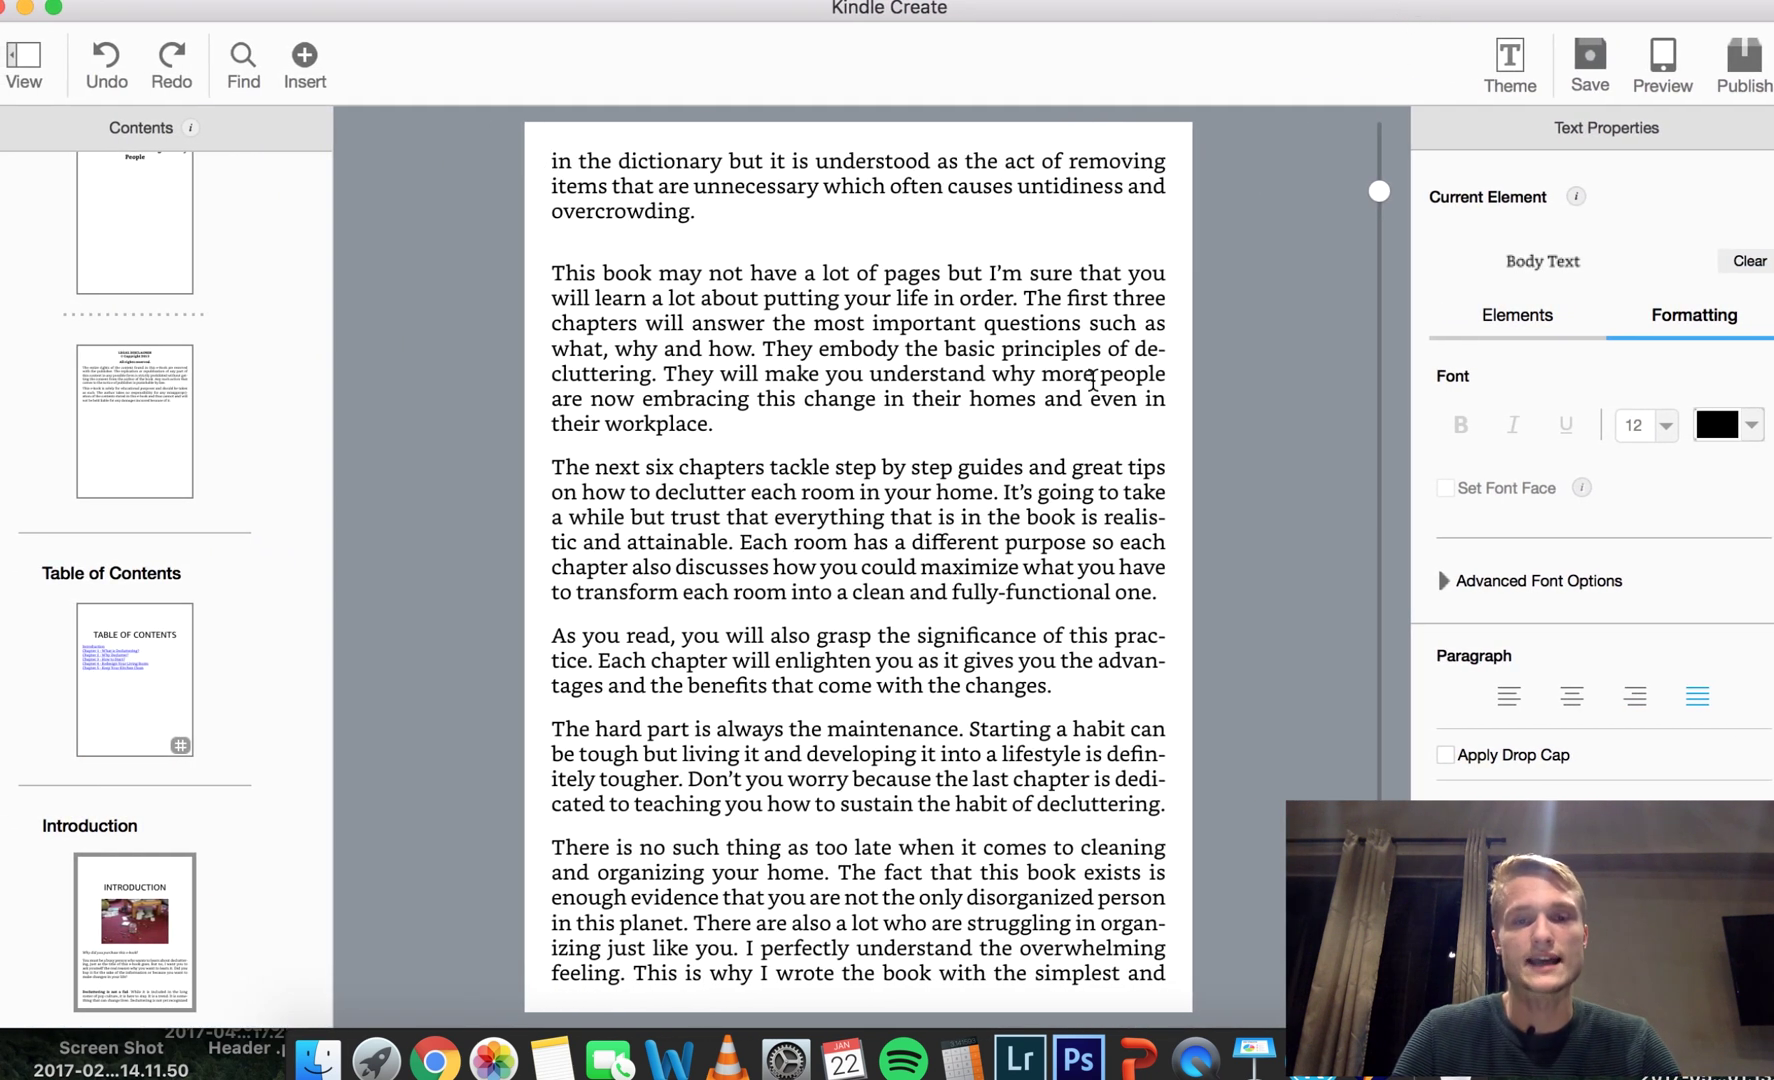
Scroll down to the Chapter 1 – What Is Decluttering? title
scroll(988, 505, down, 10)
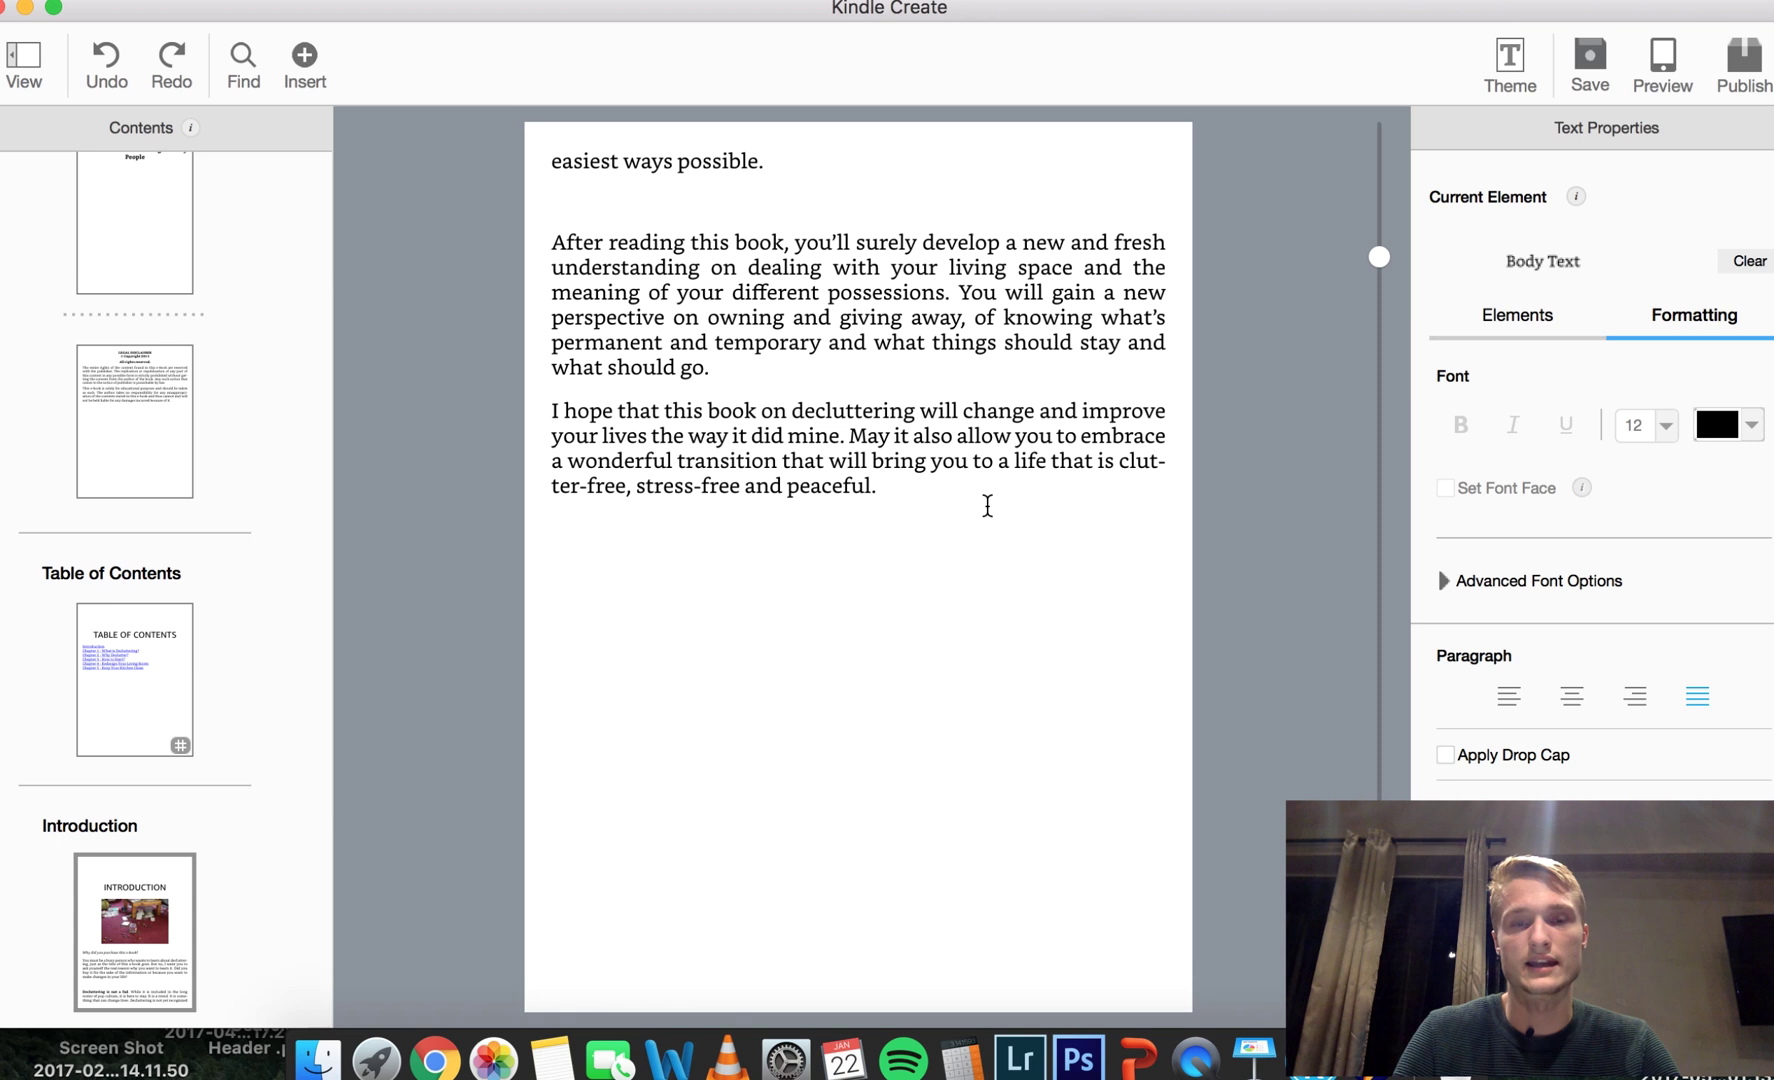
scroll(988, 505, up, 10)
scroll(988, 505, down, 10)
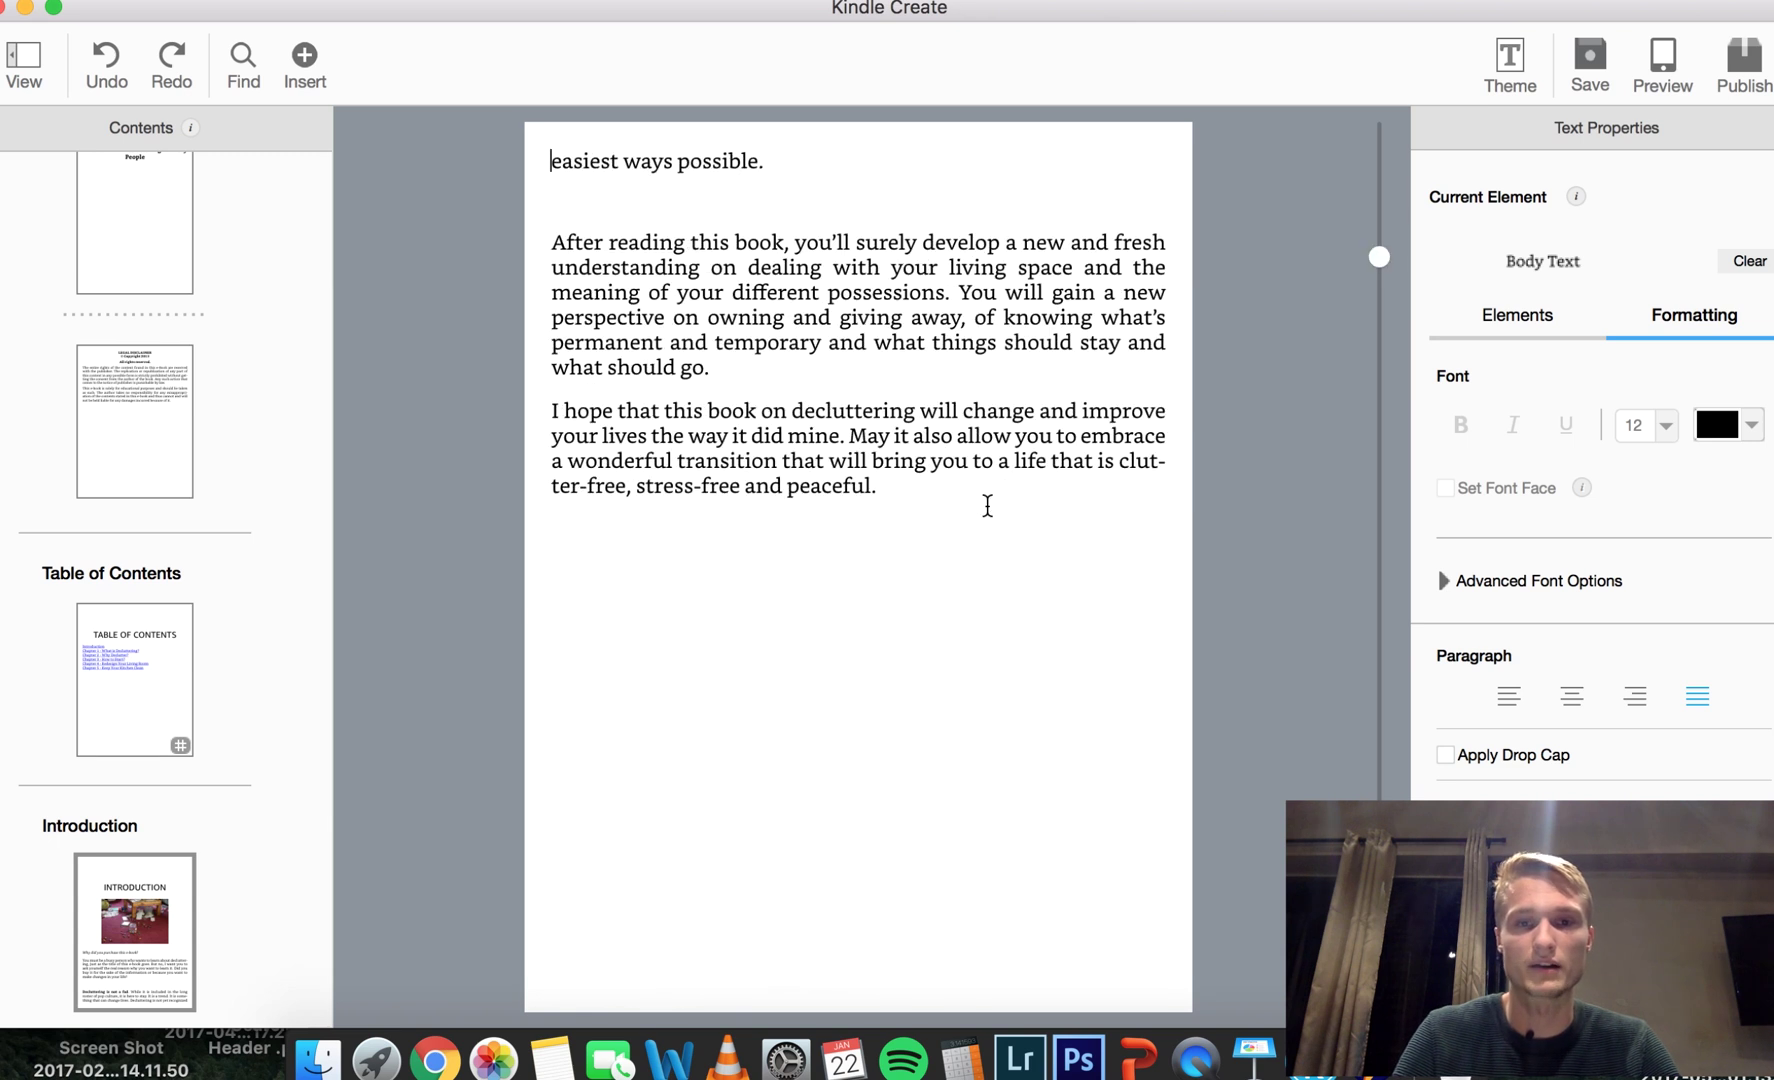
scroll(988, 505, down, 5)
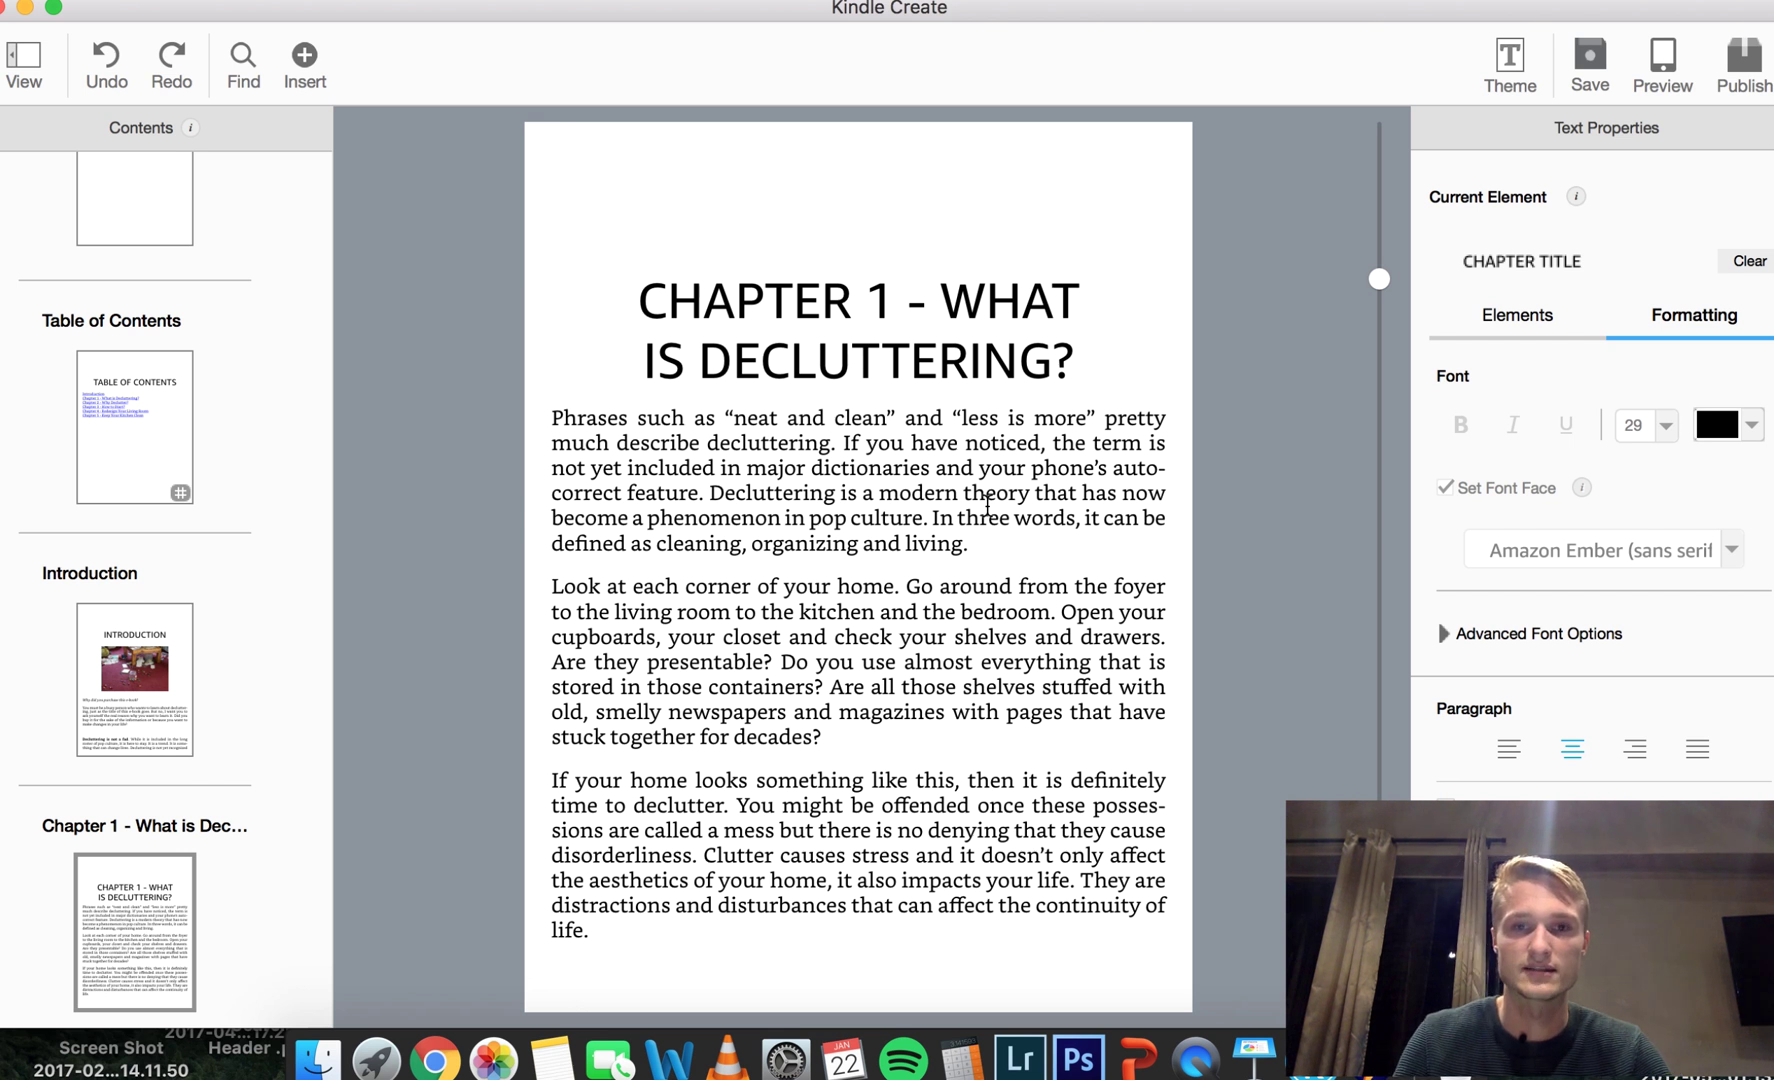
Preview the book on a Tablet and page forward to location 148 of 172
click(1676, 91)
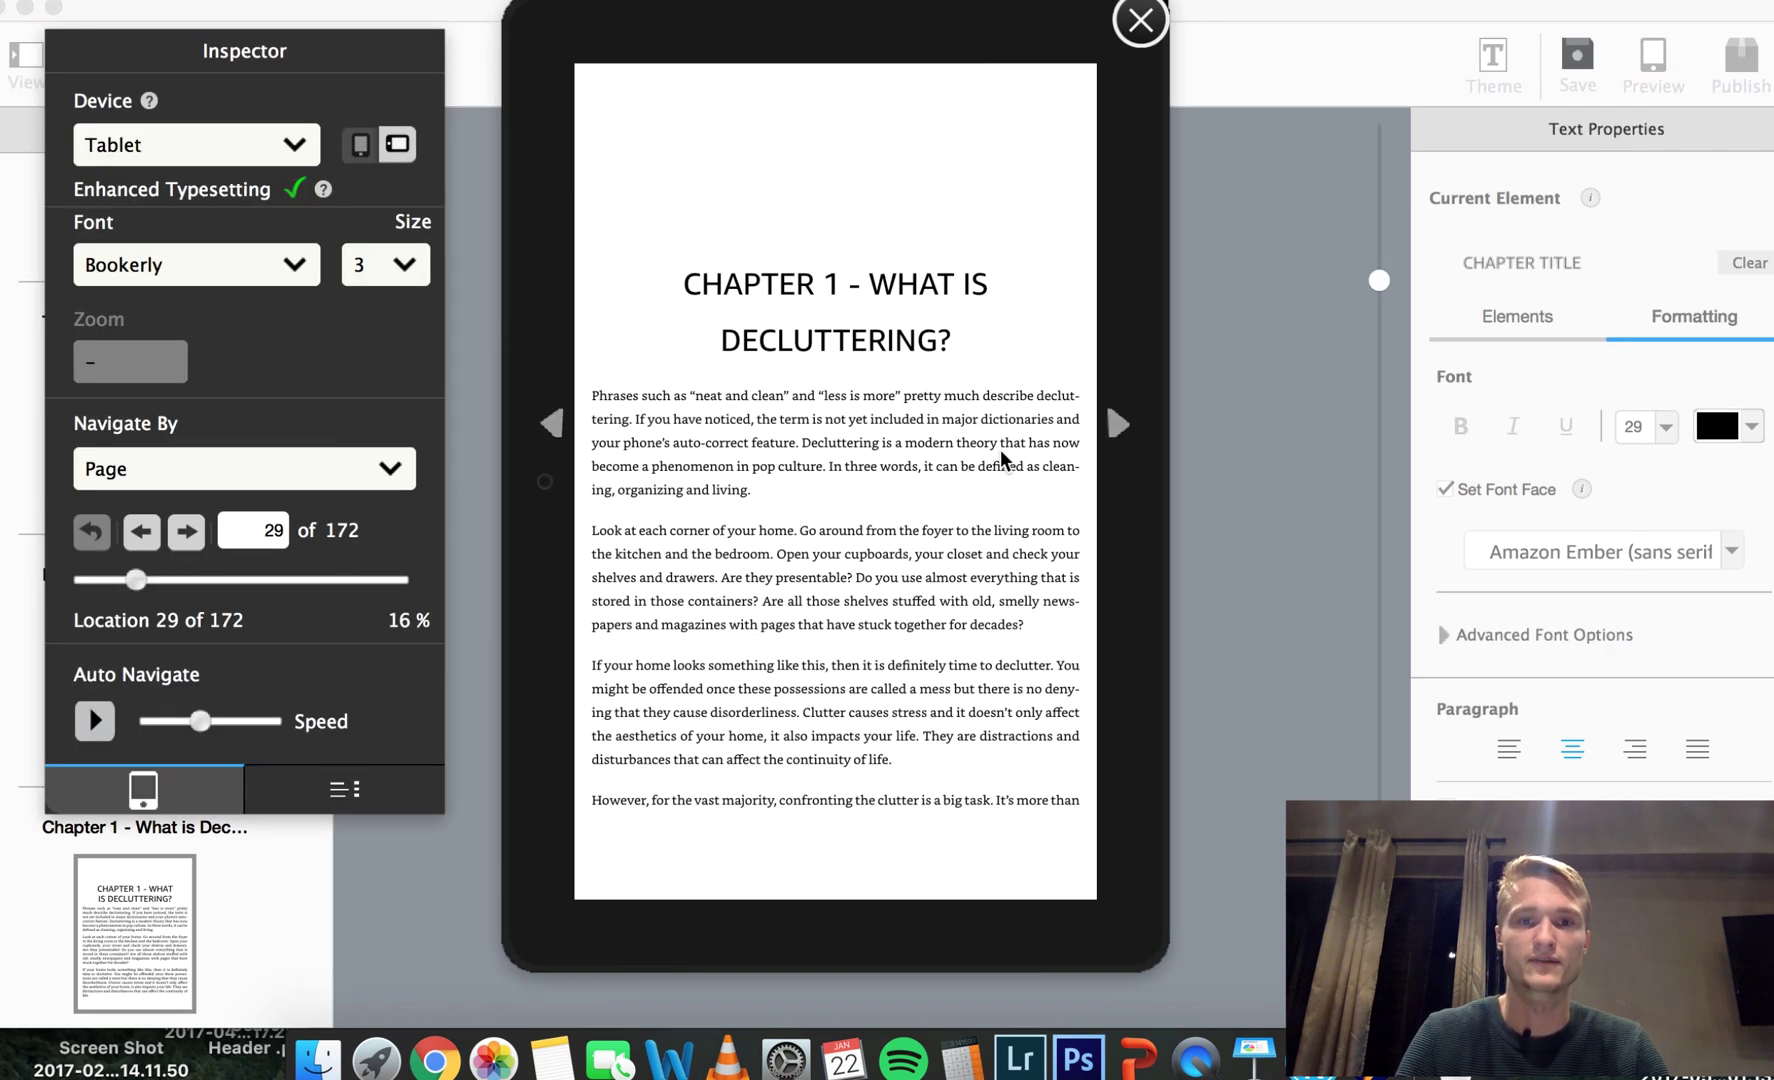
click(1118, 425)
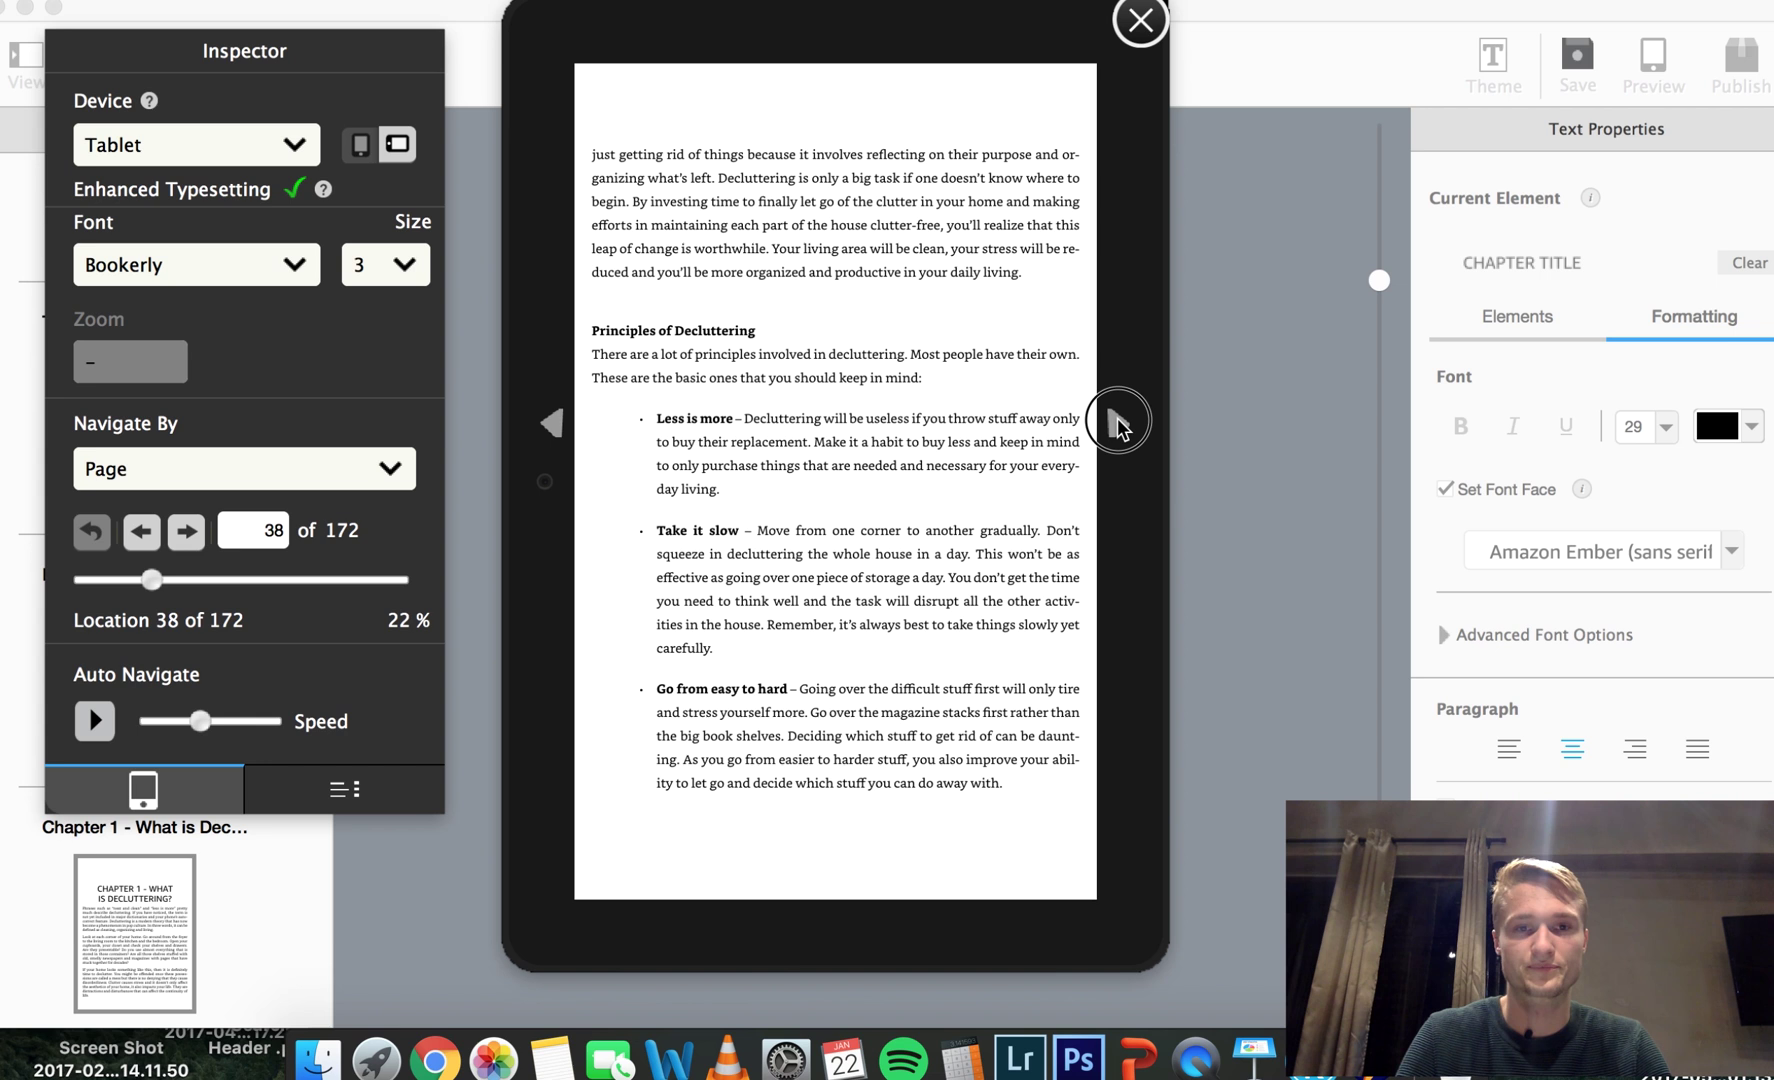
click(1119, 426)
click(1118, 425)
click(1118, 425)
click(1118, 425)
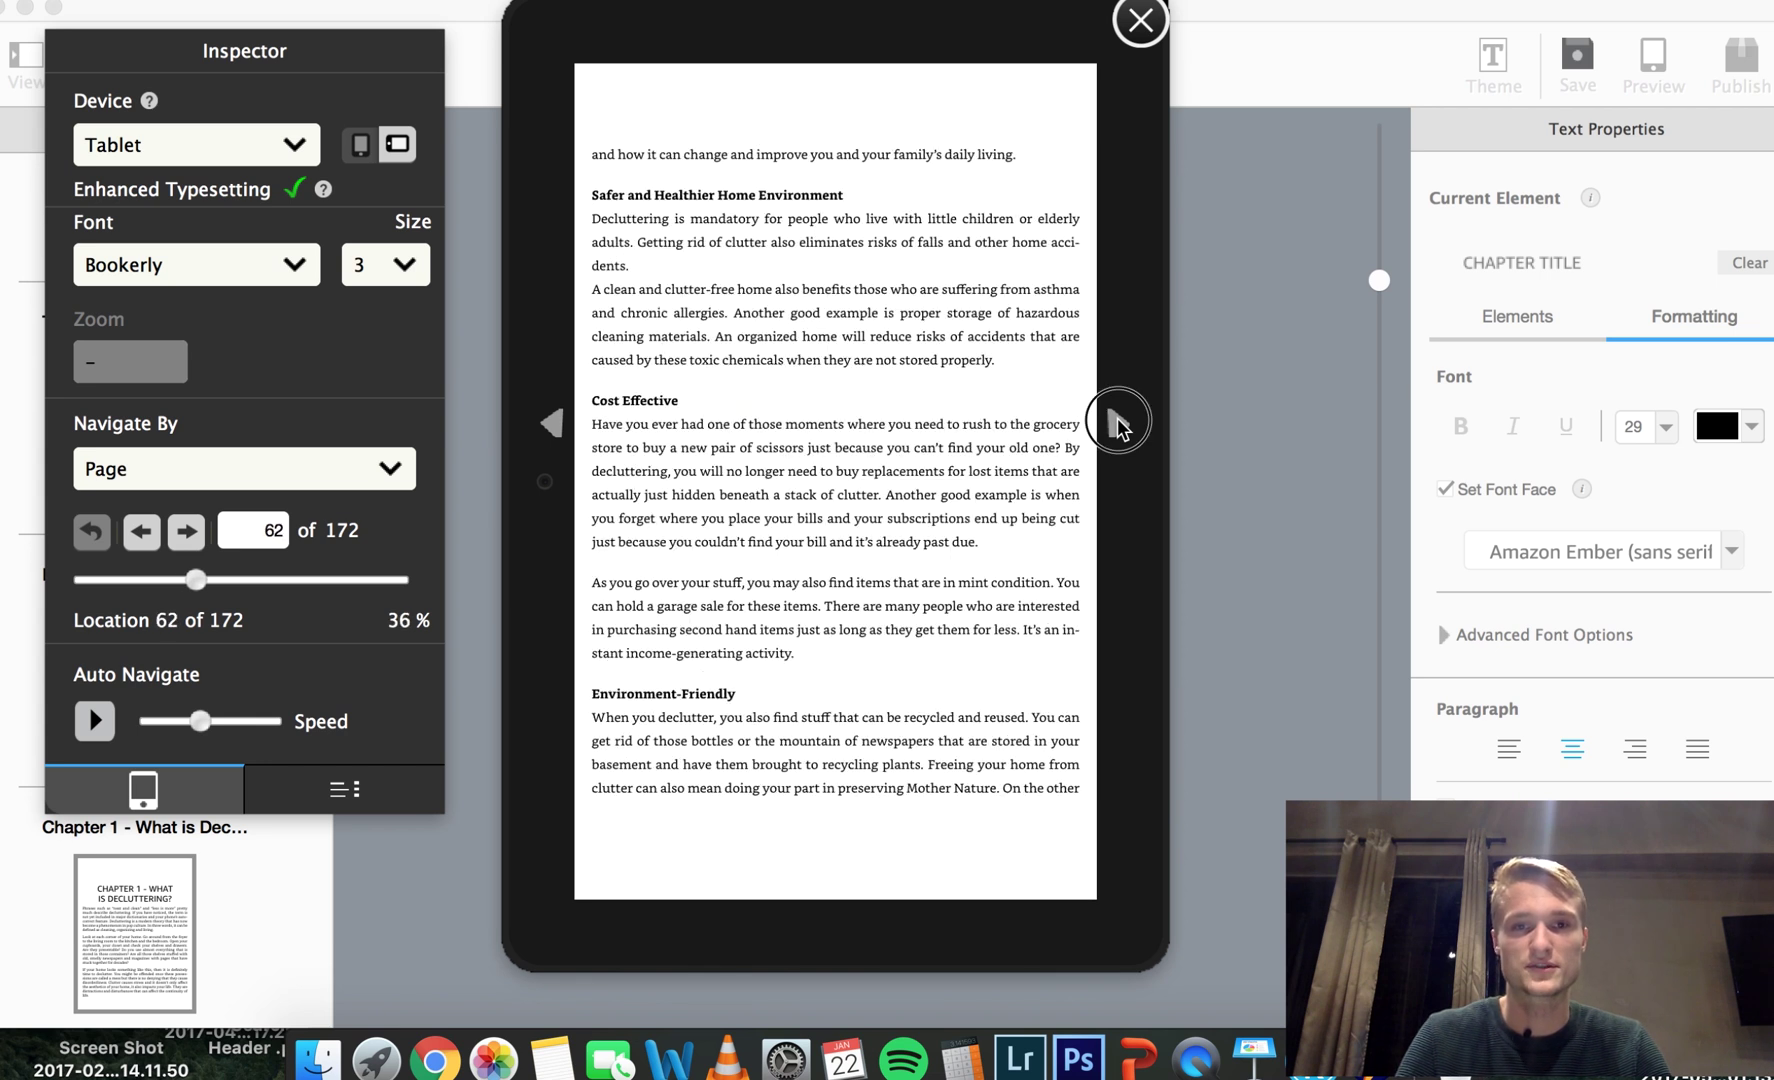
click(1118, 425)
click(1118, 425)
click(1118, 425)
click(1118, 425)
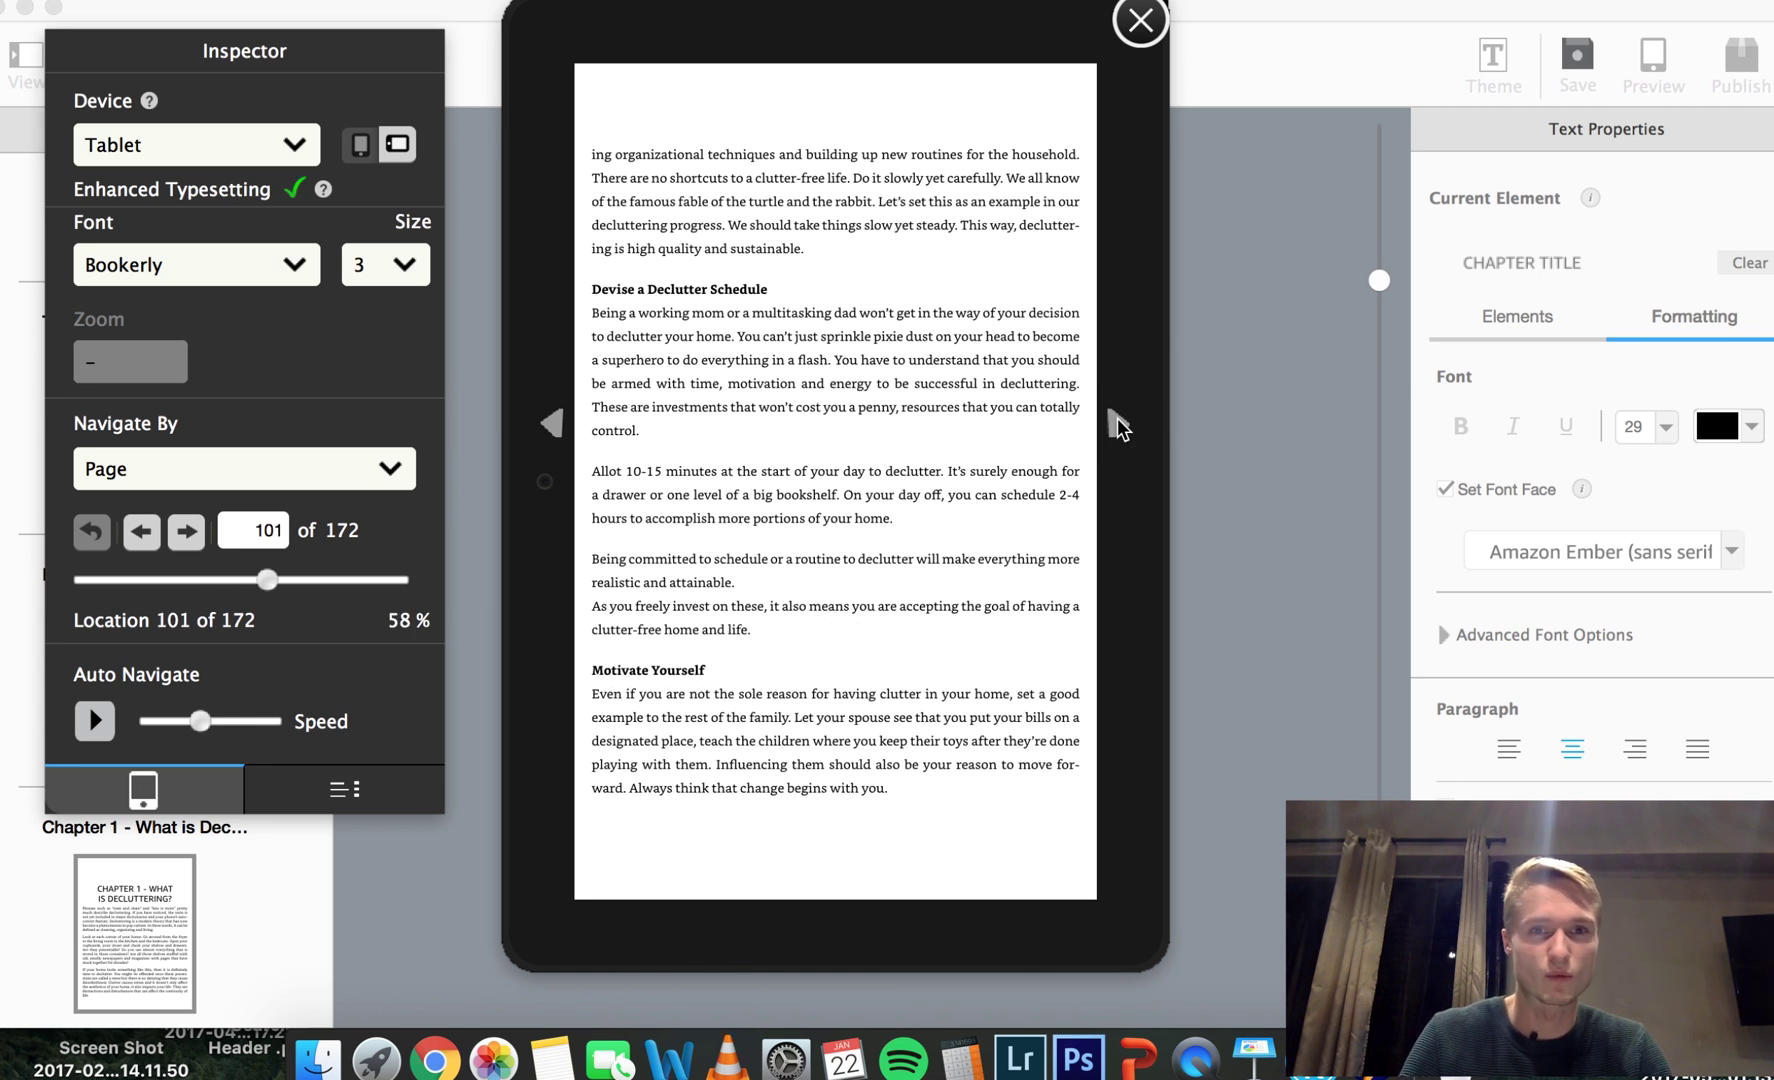
click(1118, 425)
click(1118, 425)
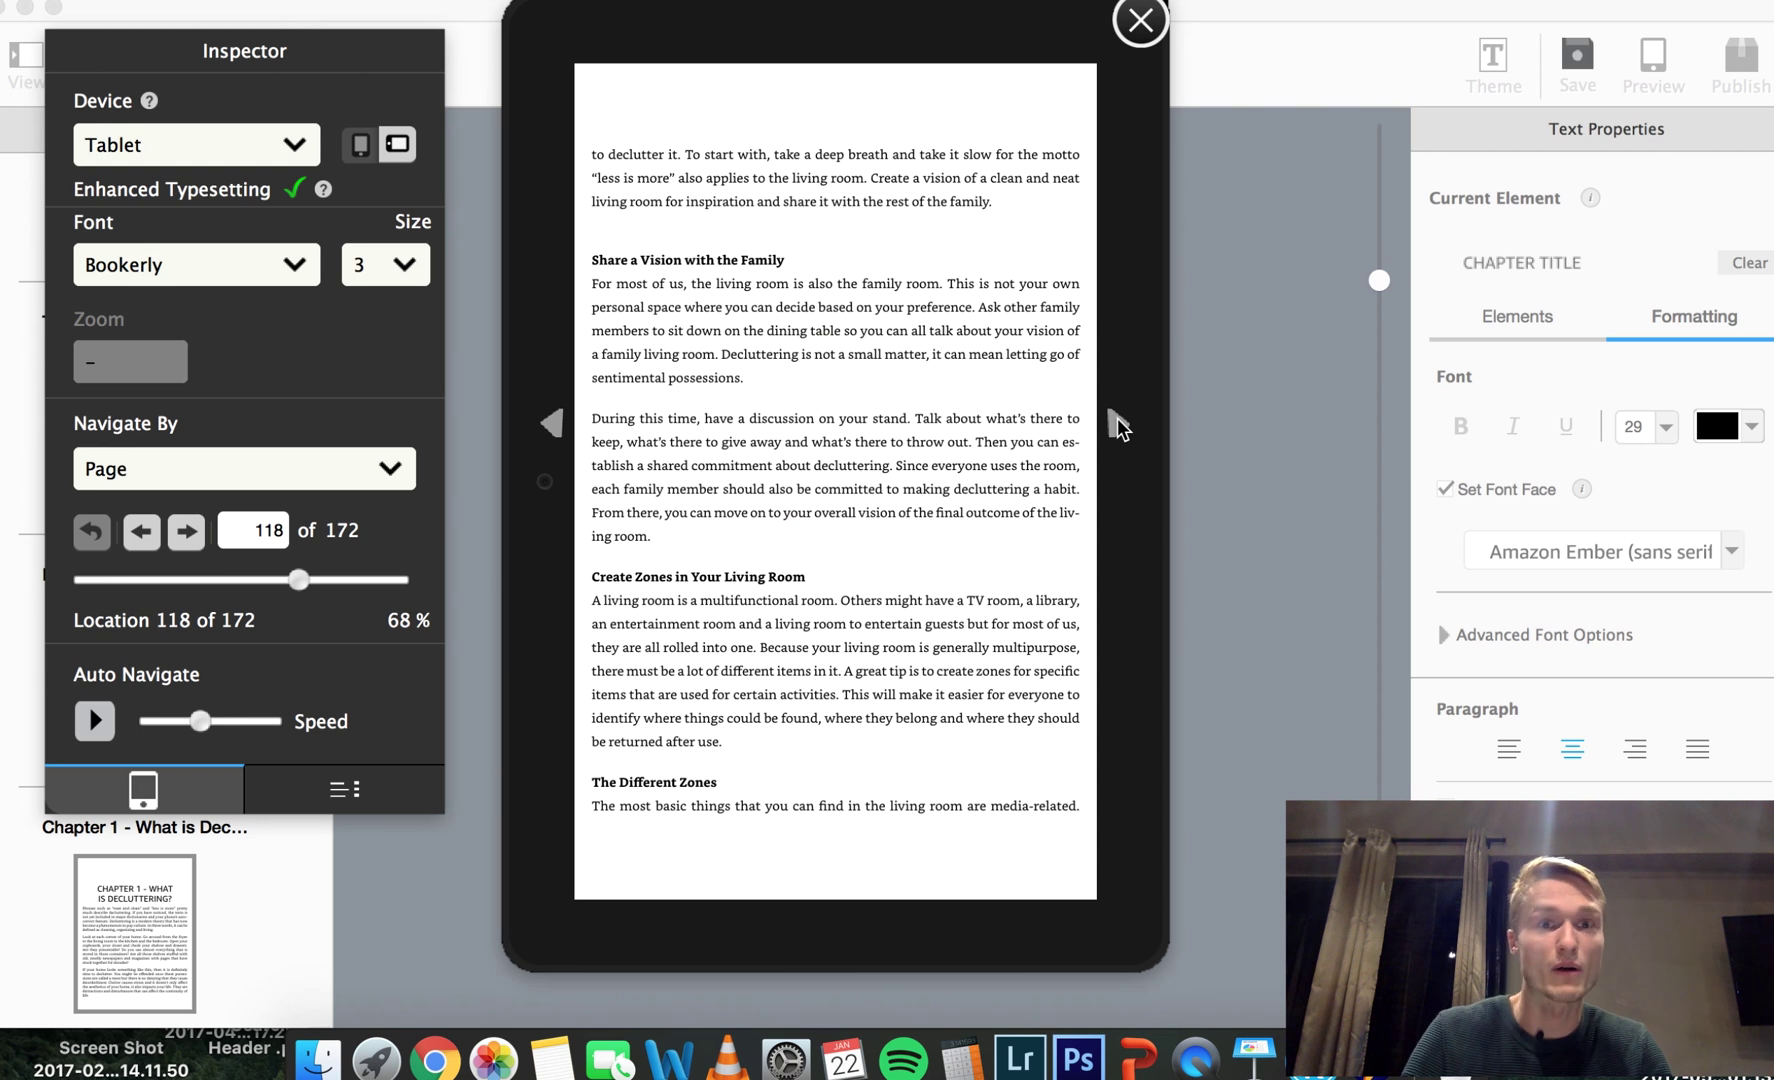
click(1118, 425)
click(1118, 425)
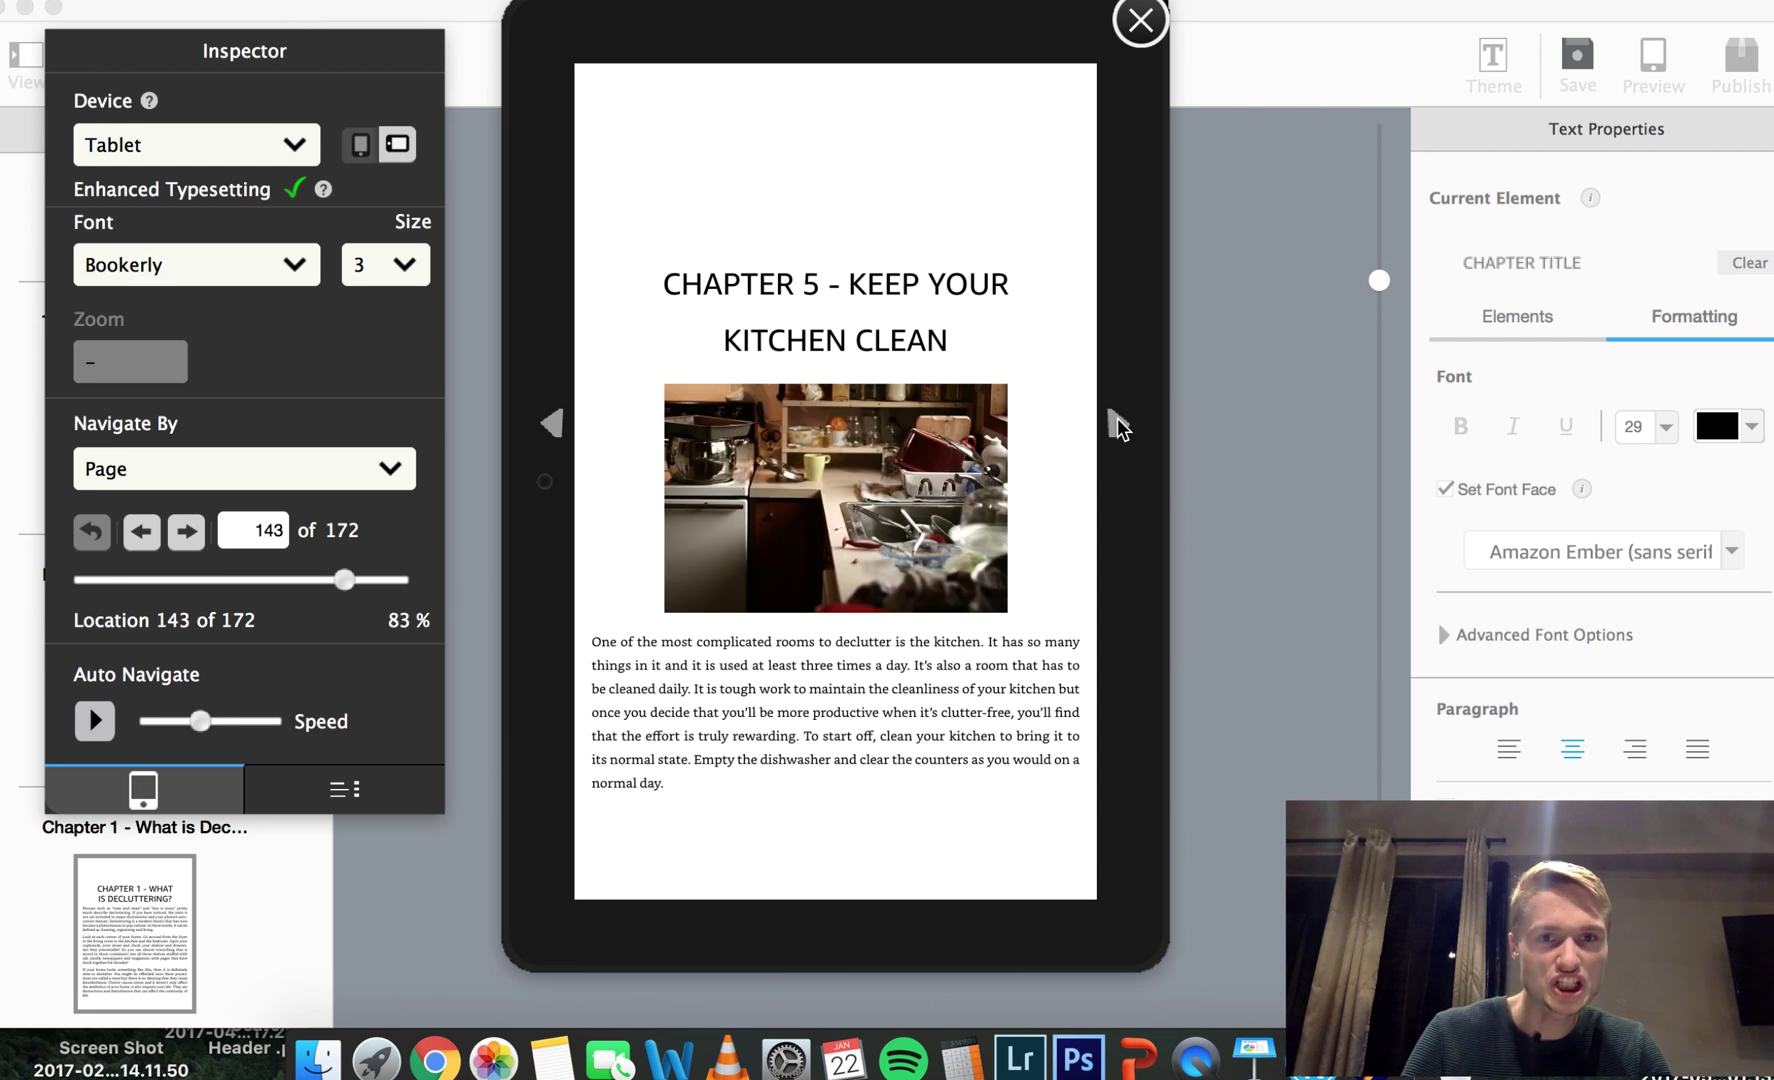
click(1118, 425)
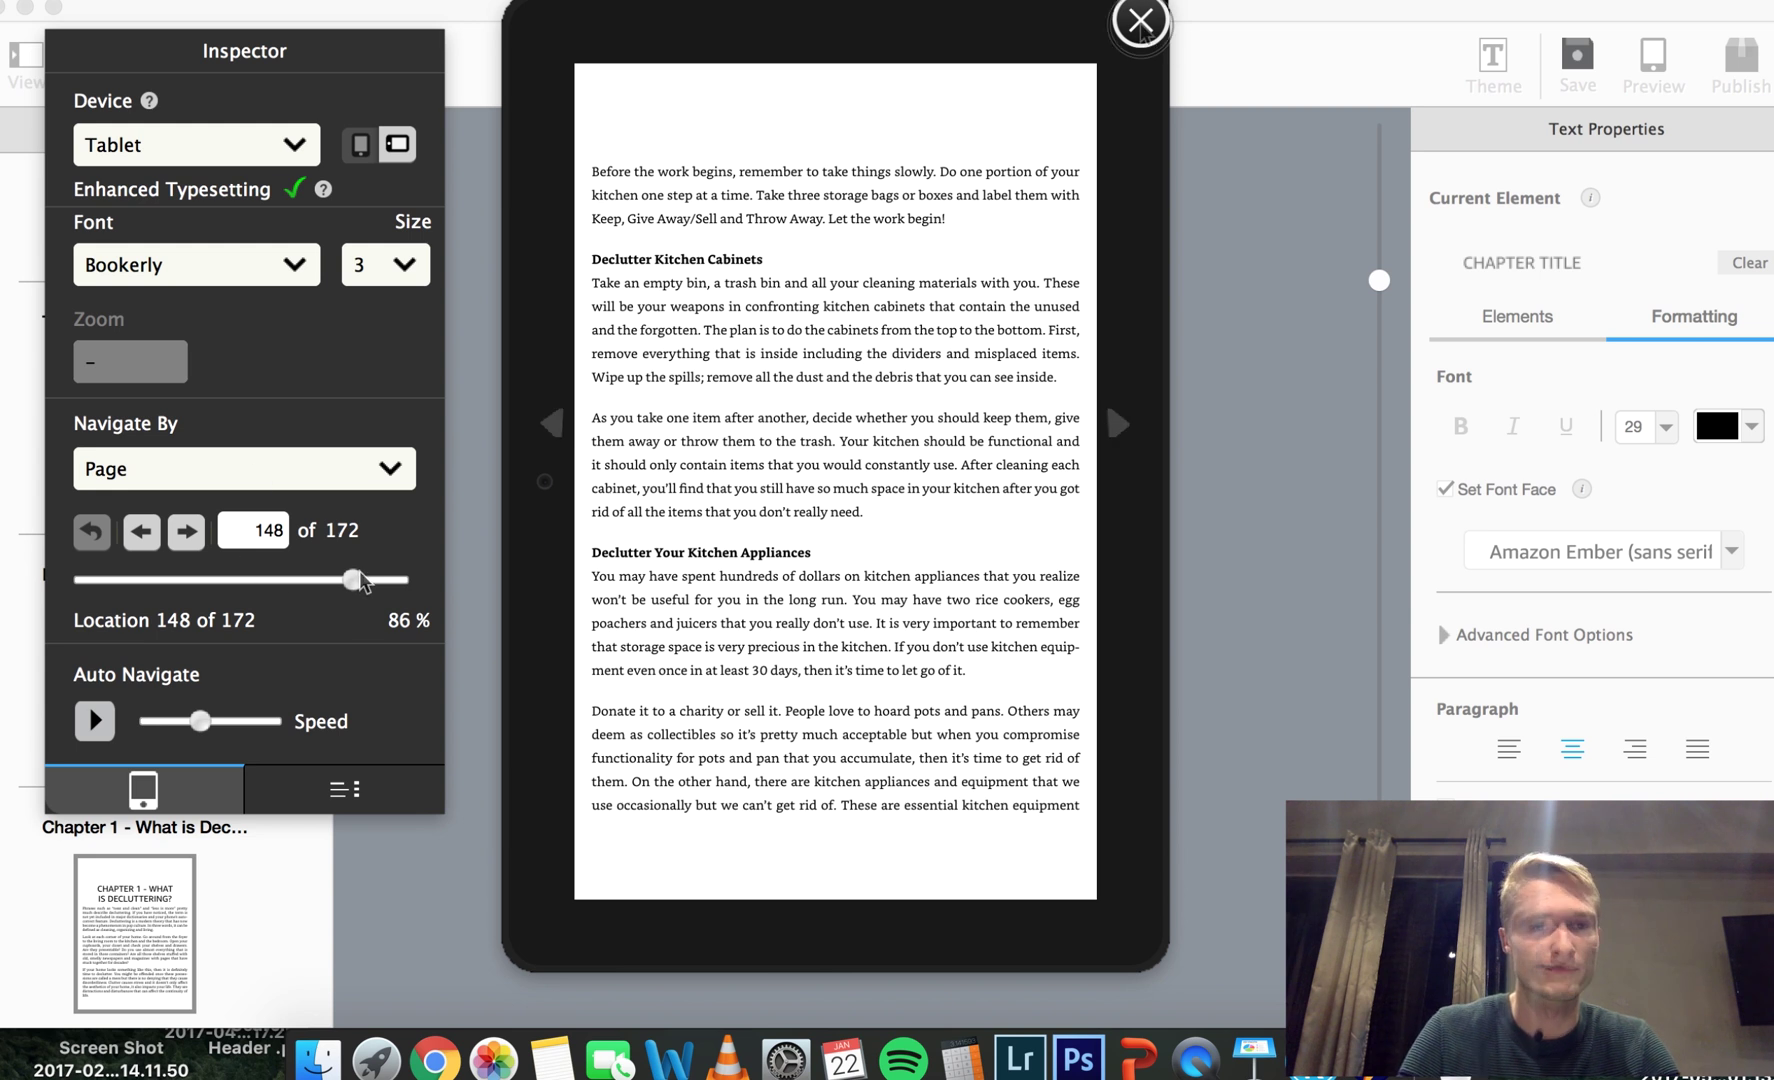
Close the previewer and save the project under the suggested name
click(1140, 22)
scroll(1160, 142, down, 3)
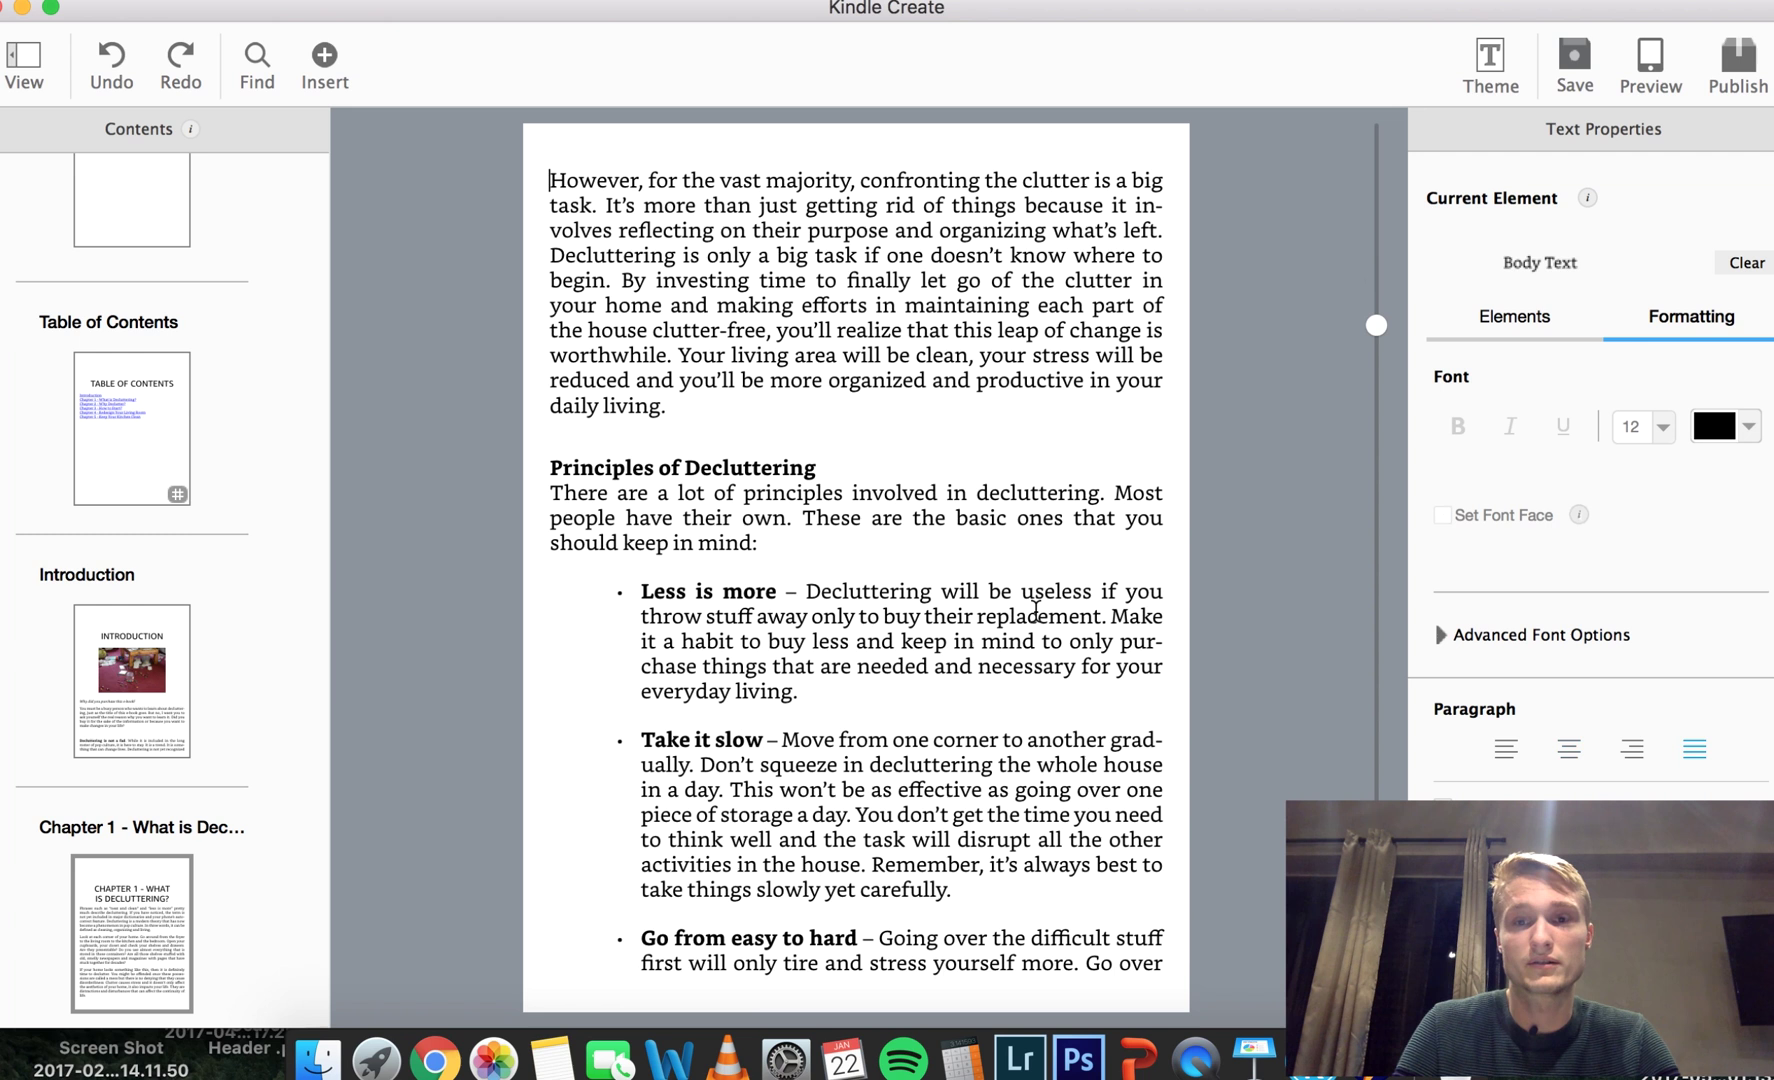
drag(1376, 325, 1376, 369)
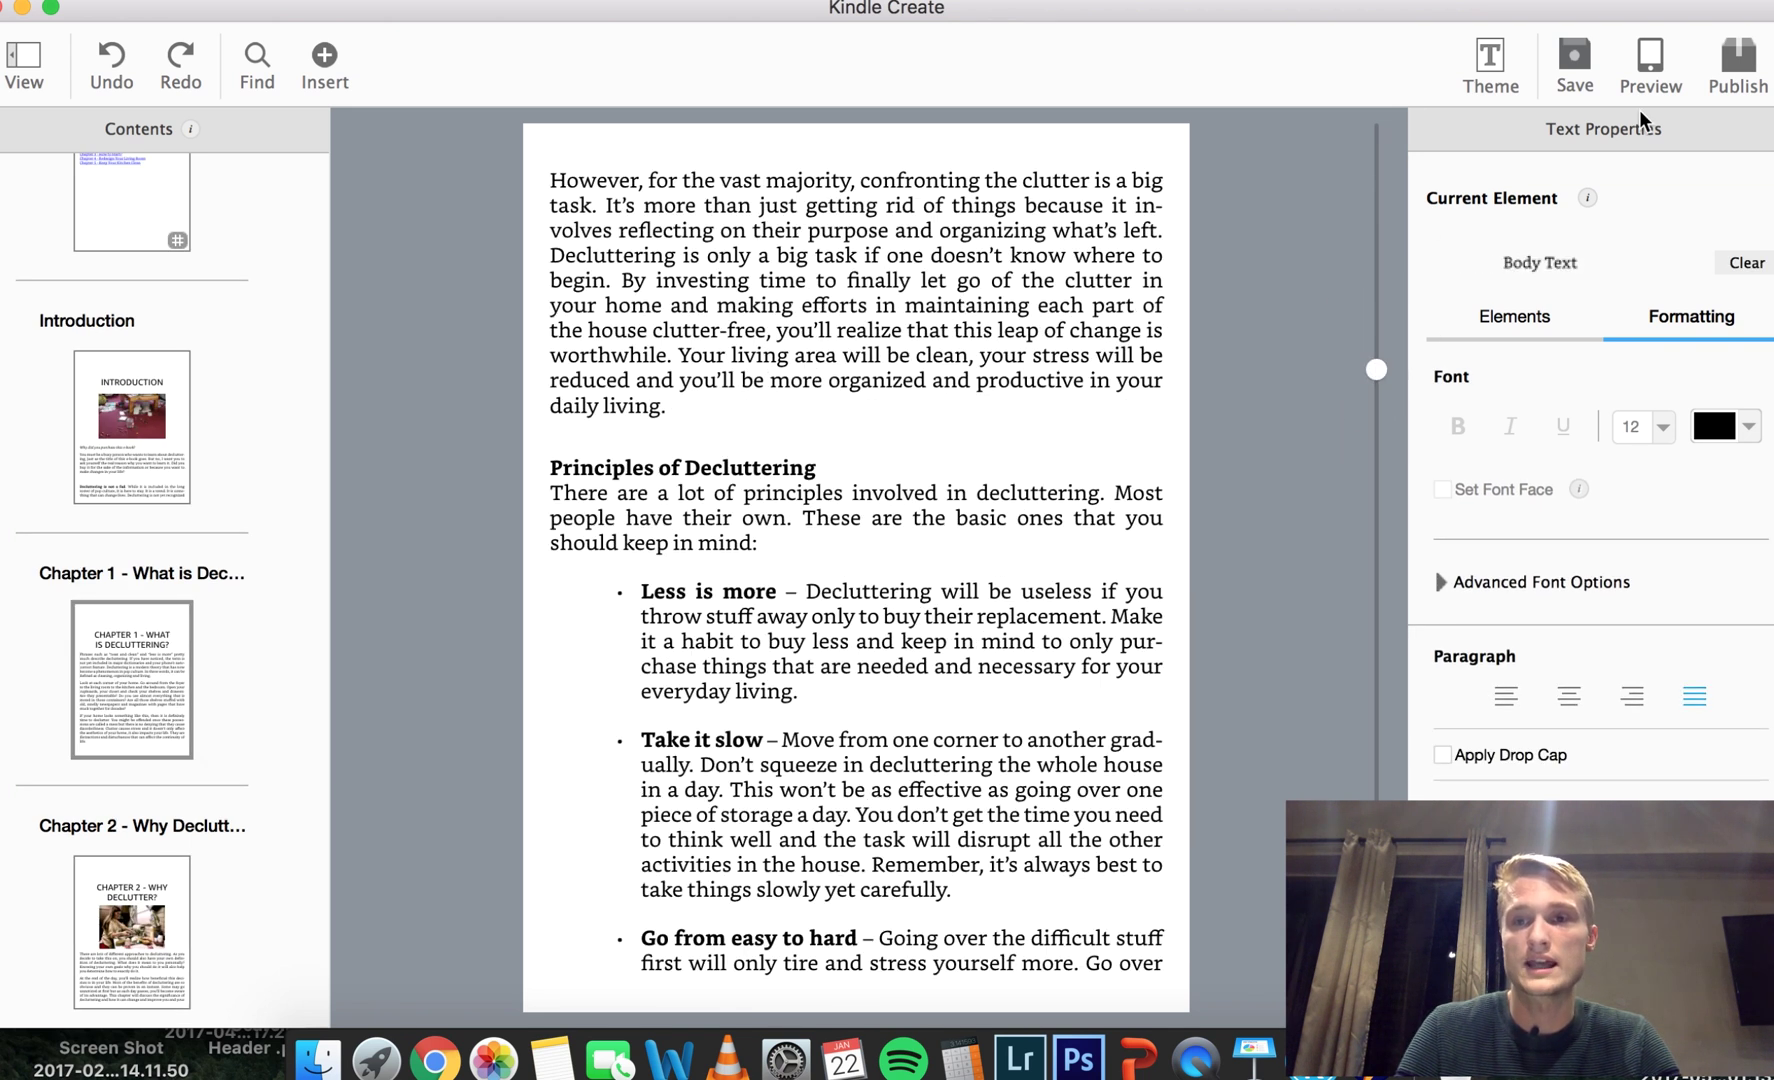
click(1587, 85)
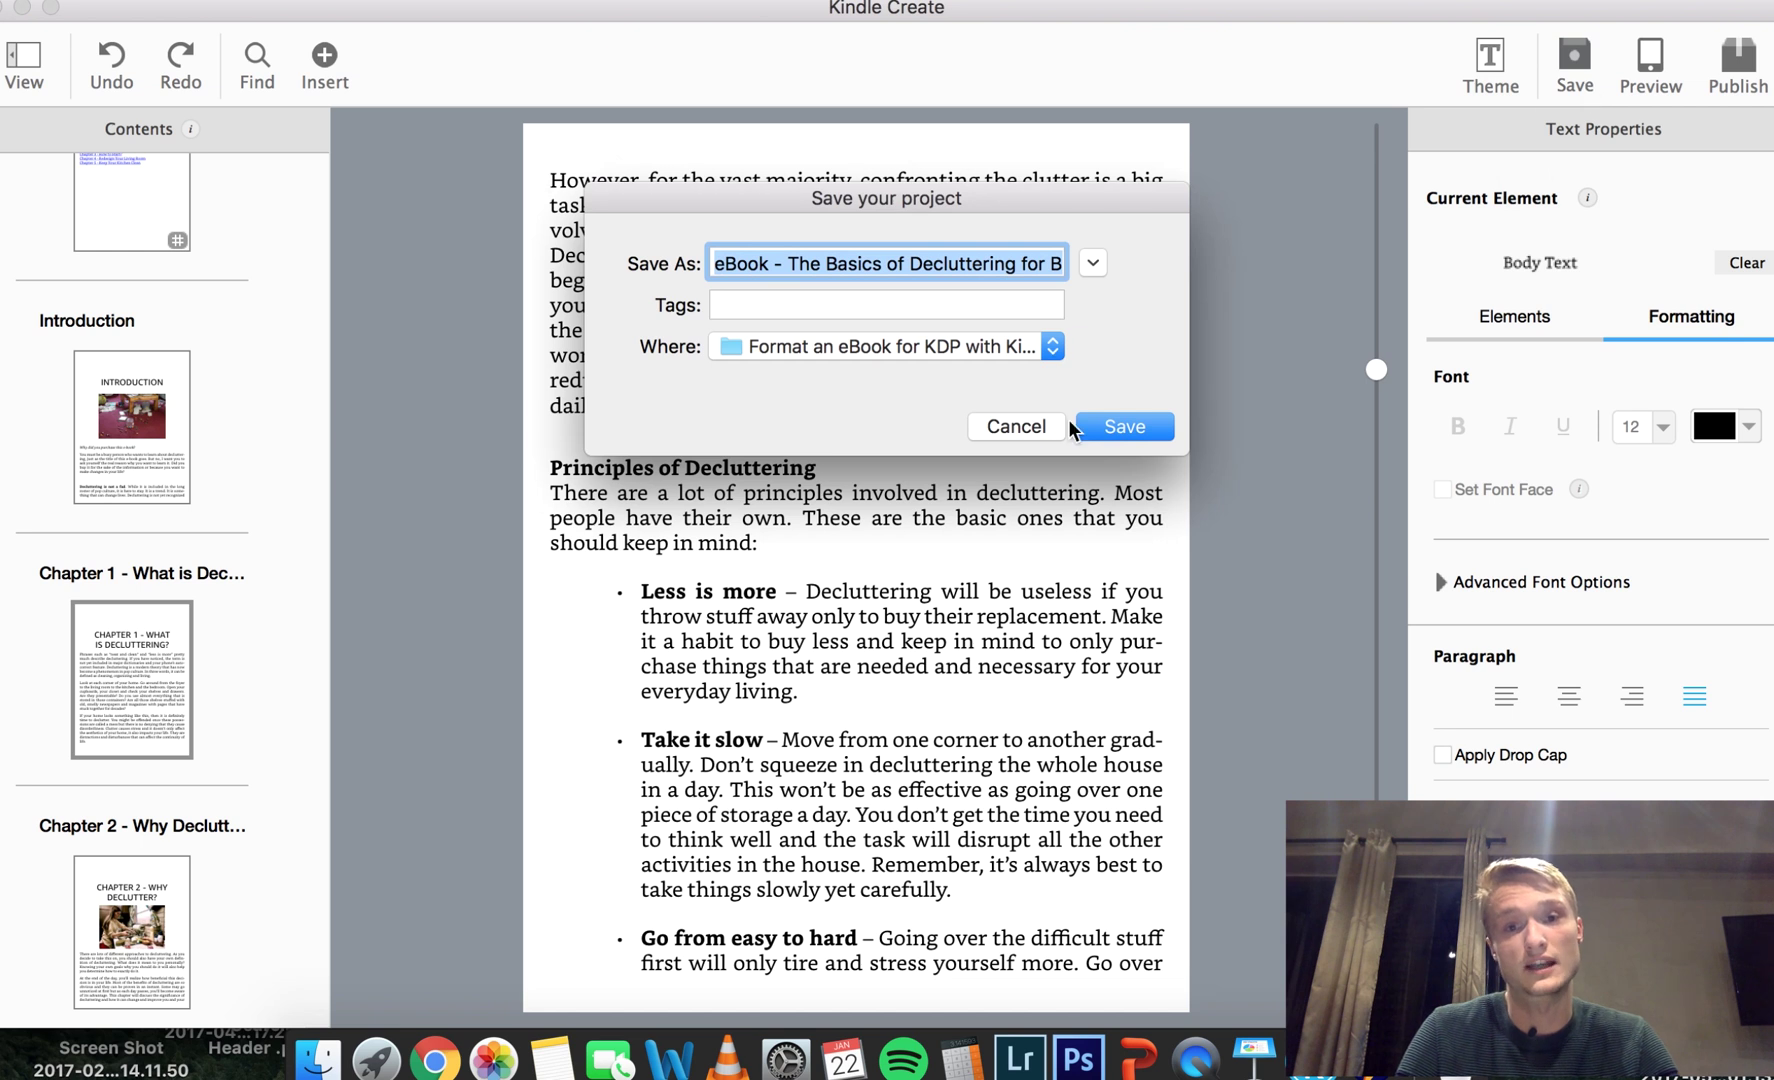
click(1100, 427)
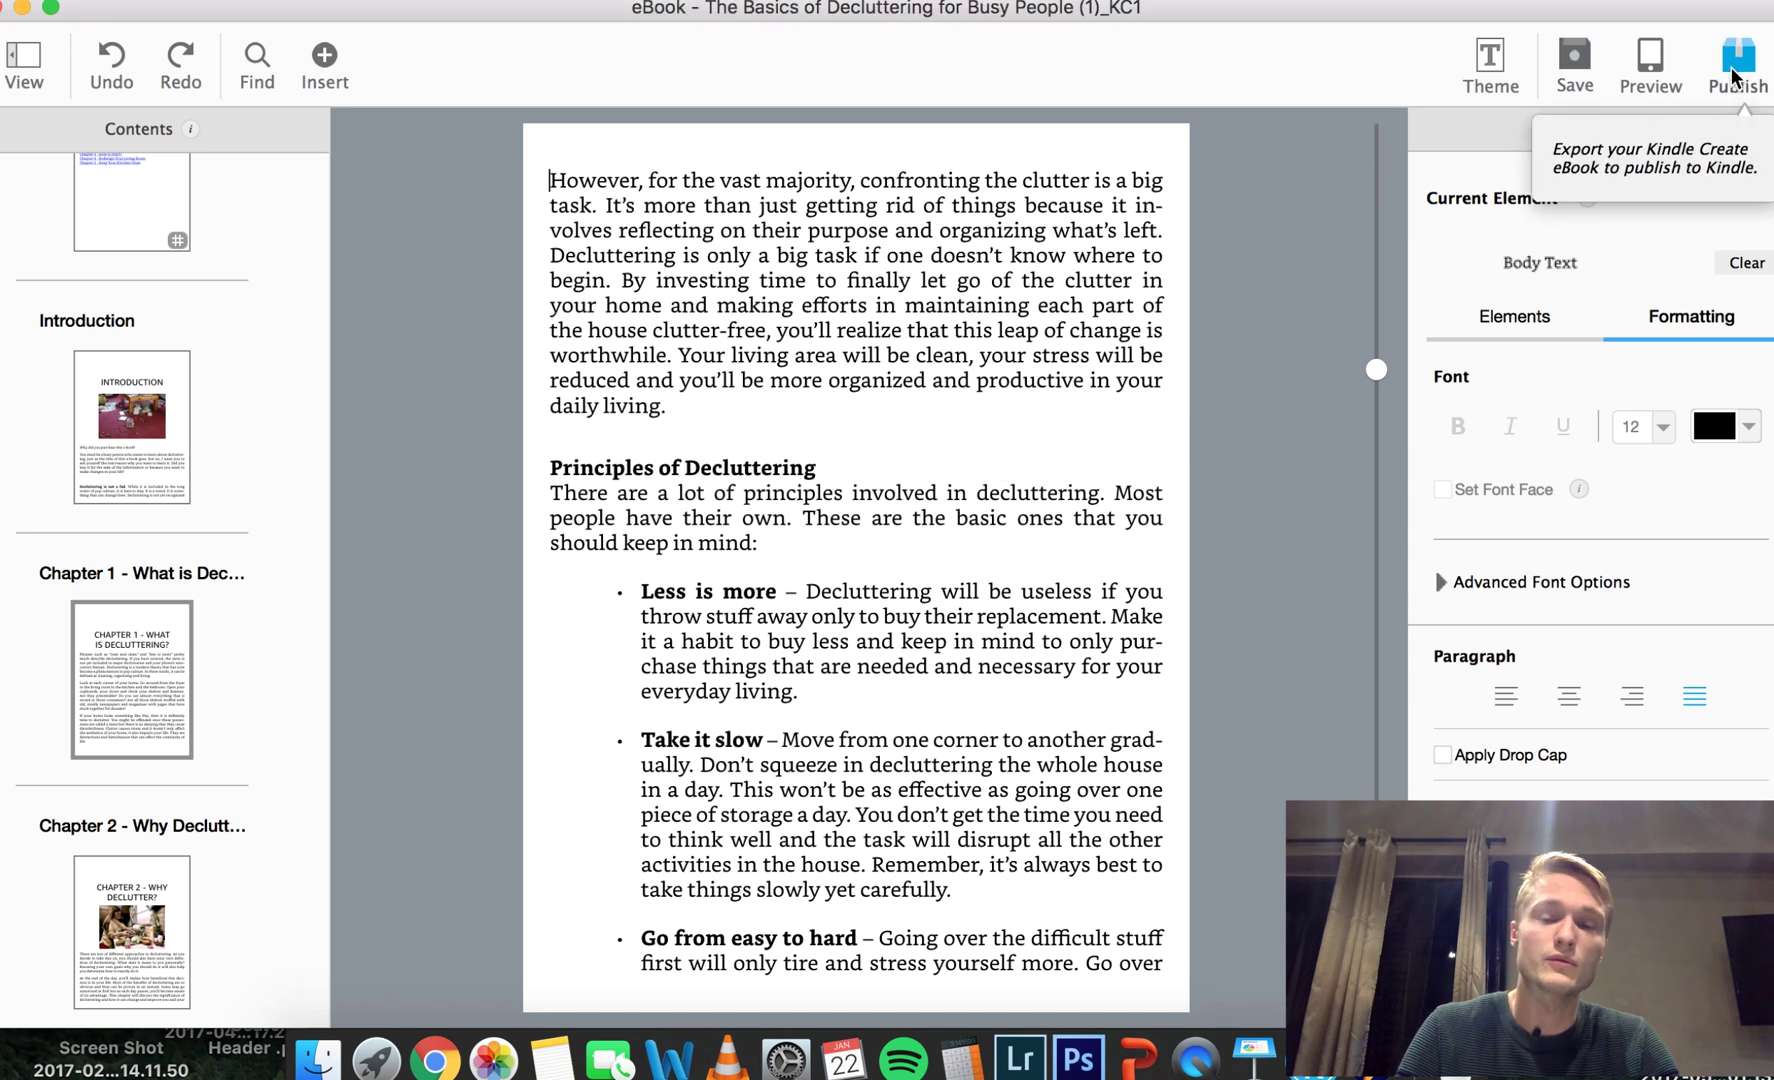
Publish the book as 'Demo File' in the current folder and dismiss the confirmation
click(1737, 70)
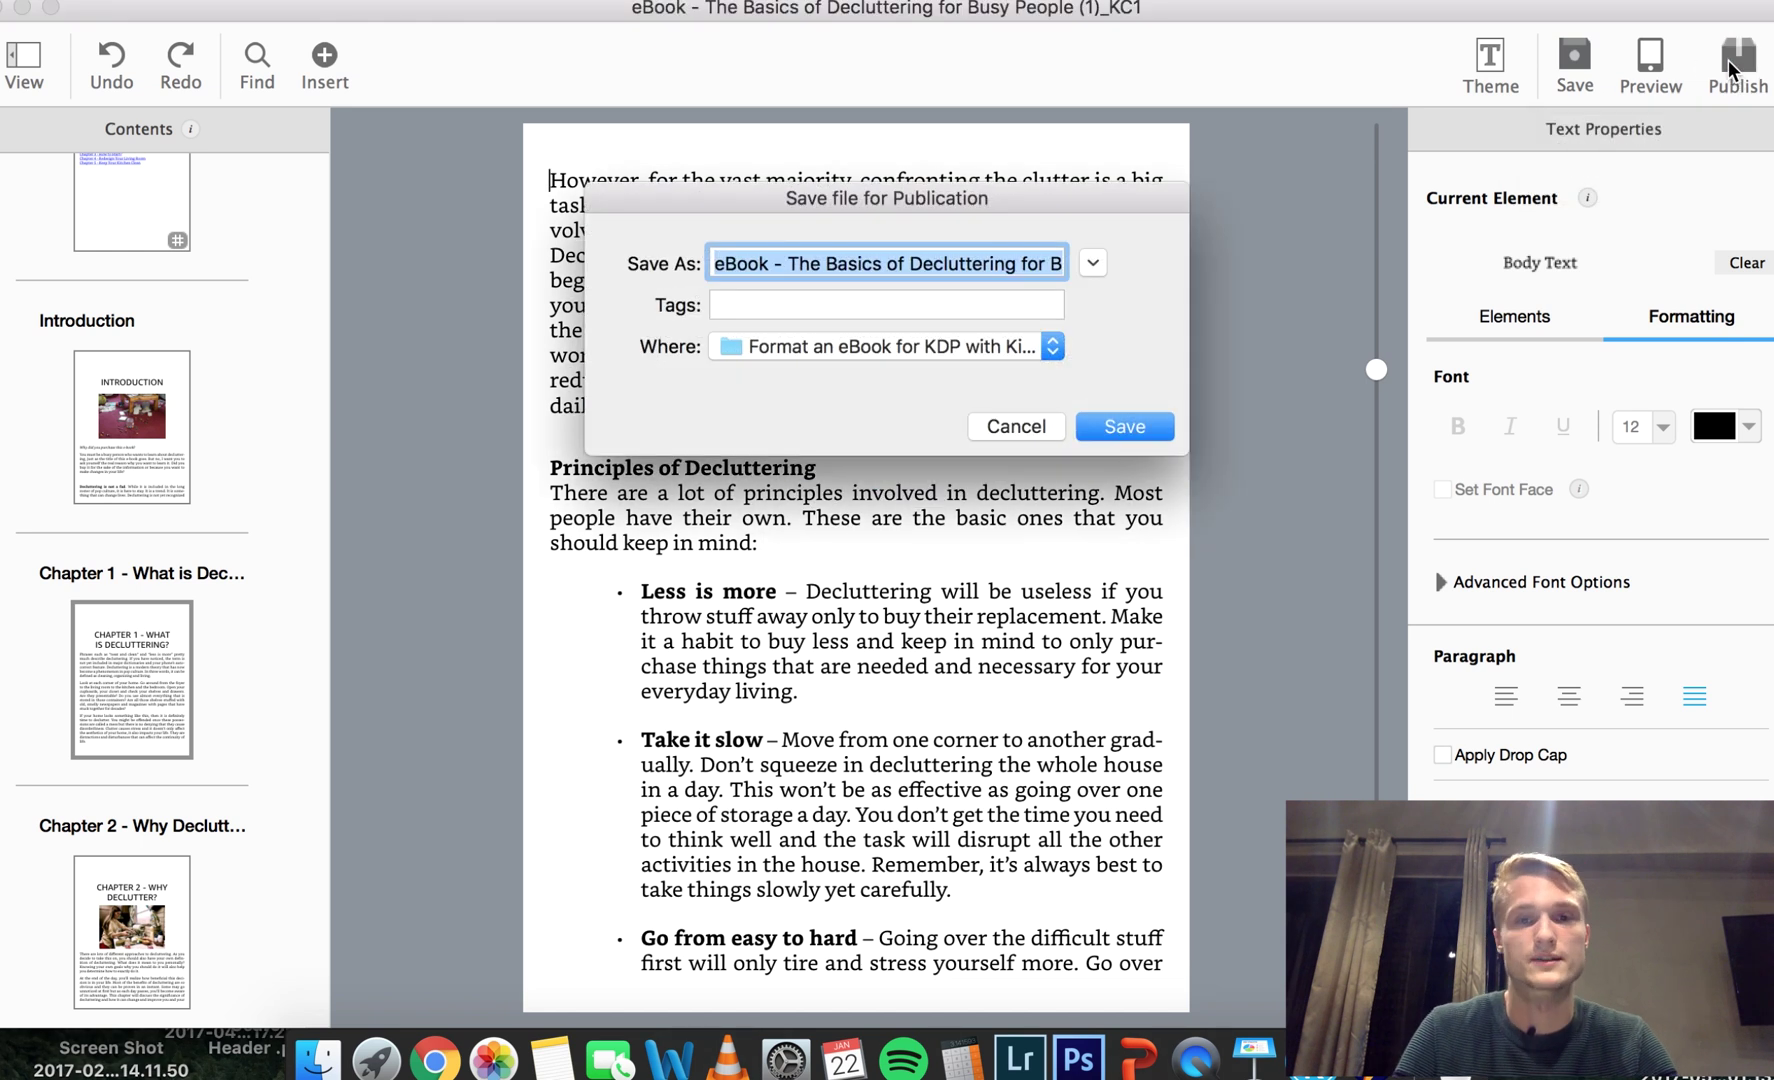
click(973, 340)
click(1118, 299)
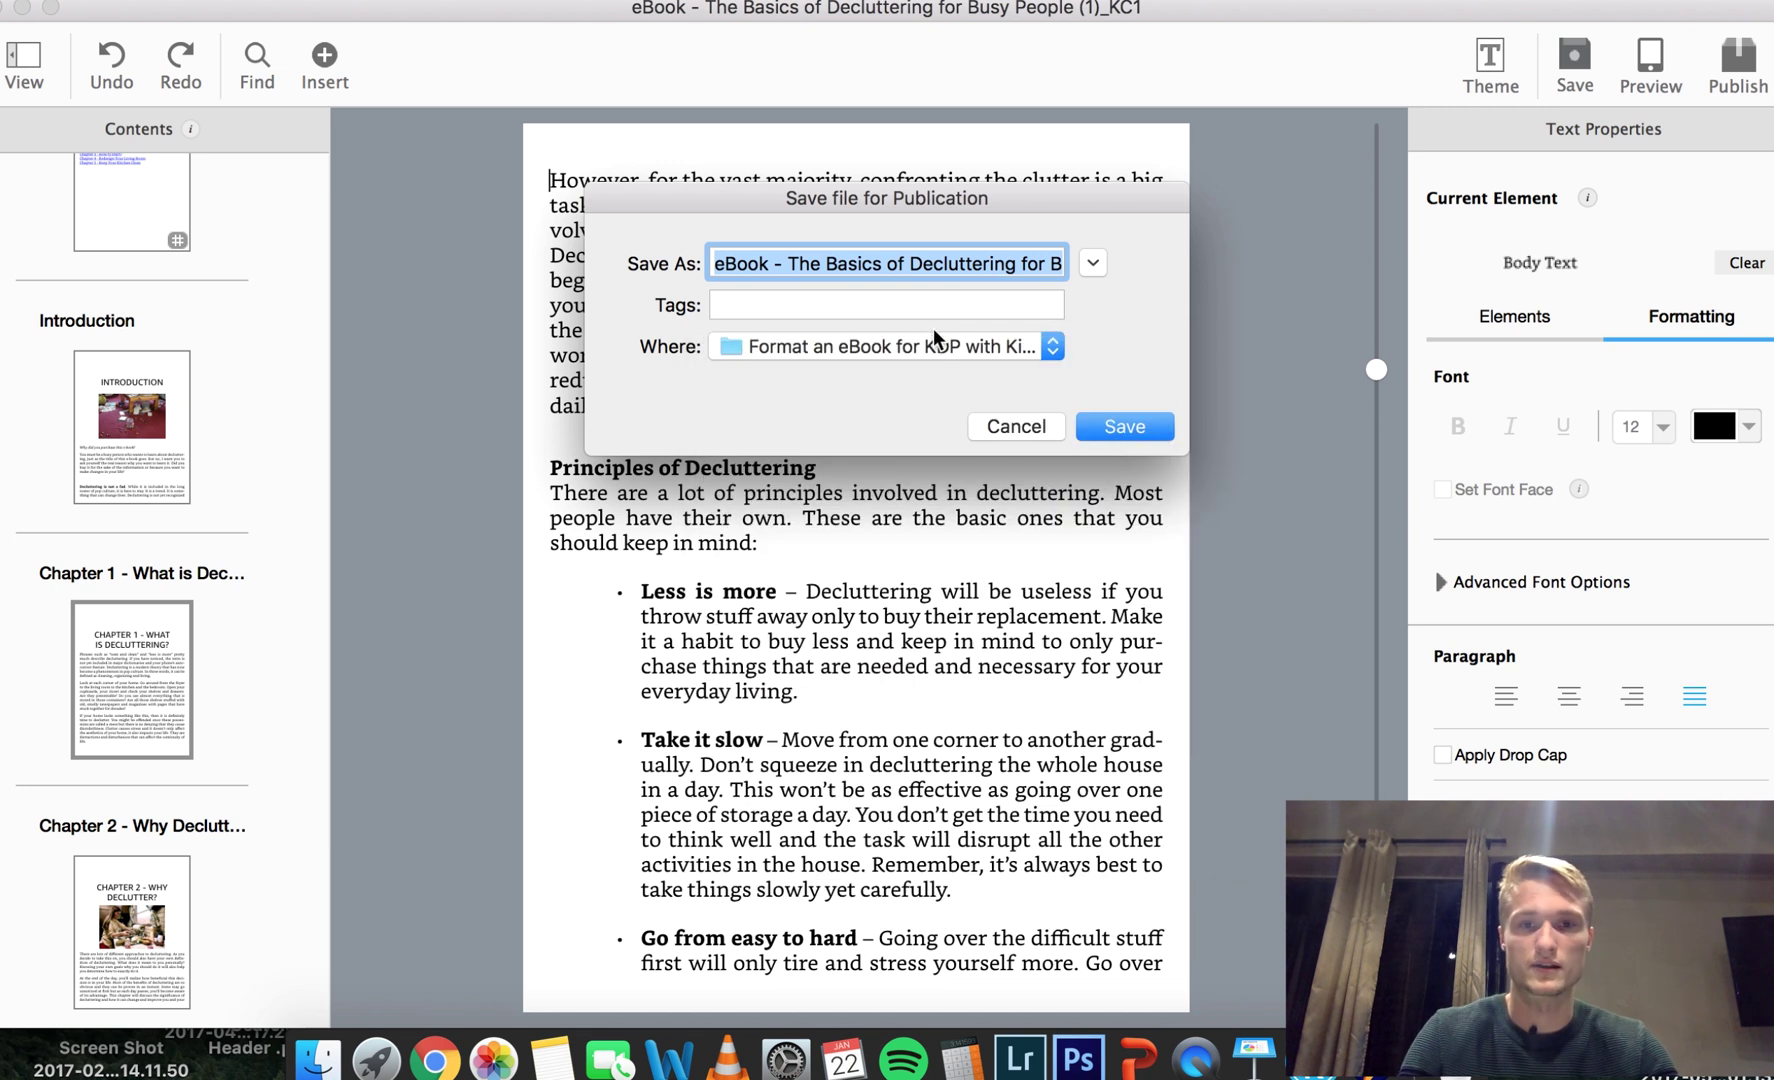
key(BackSpace)
text(Demo)
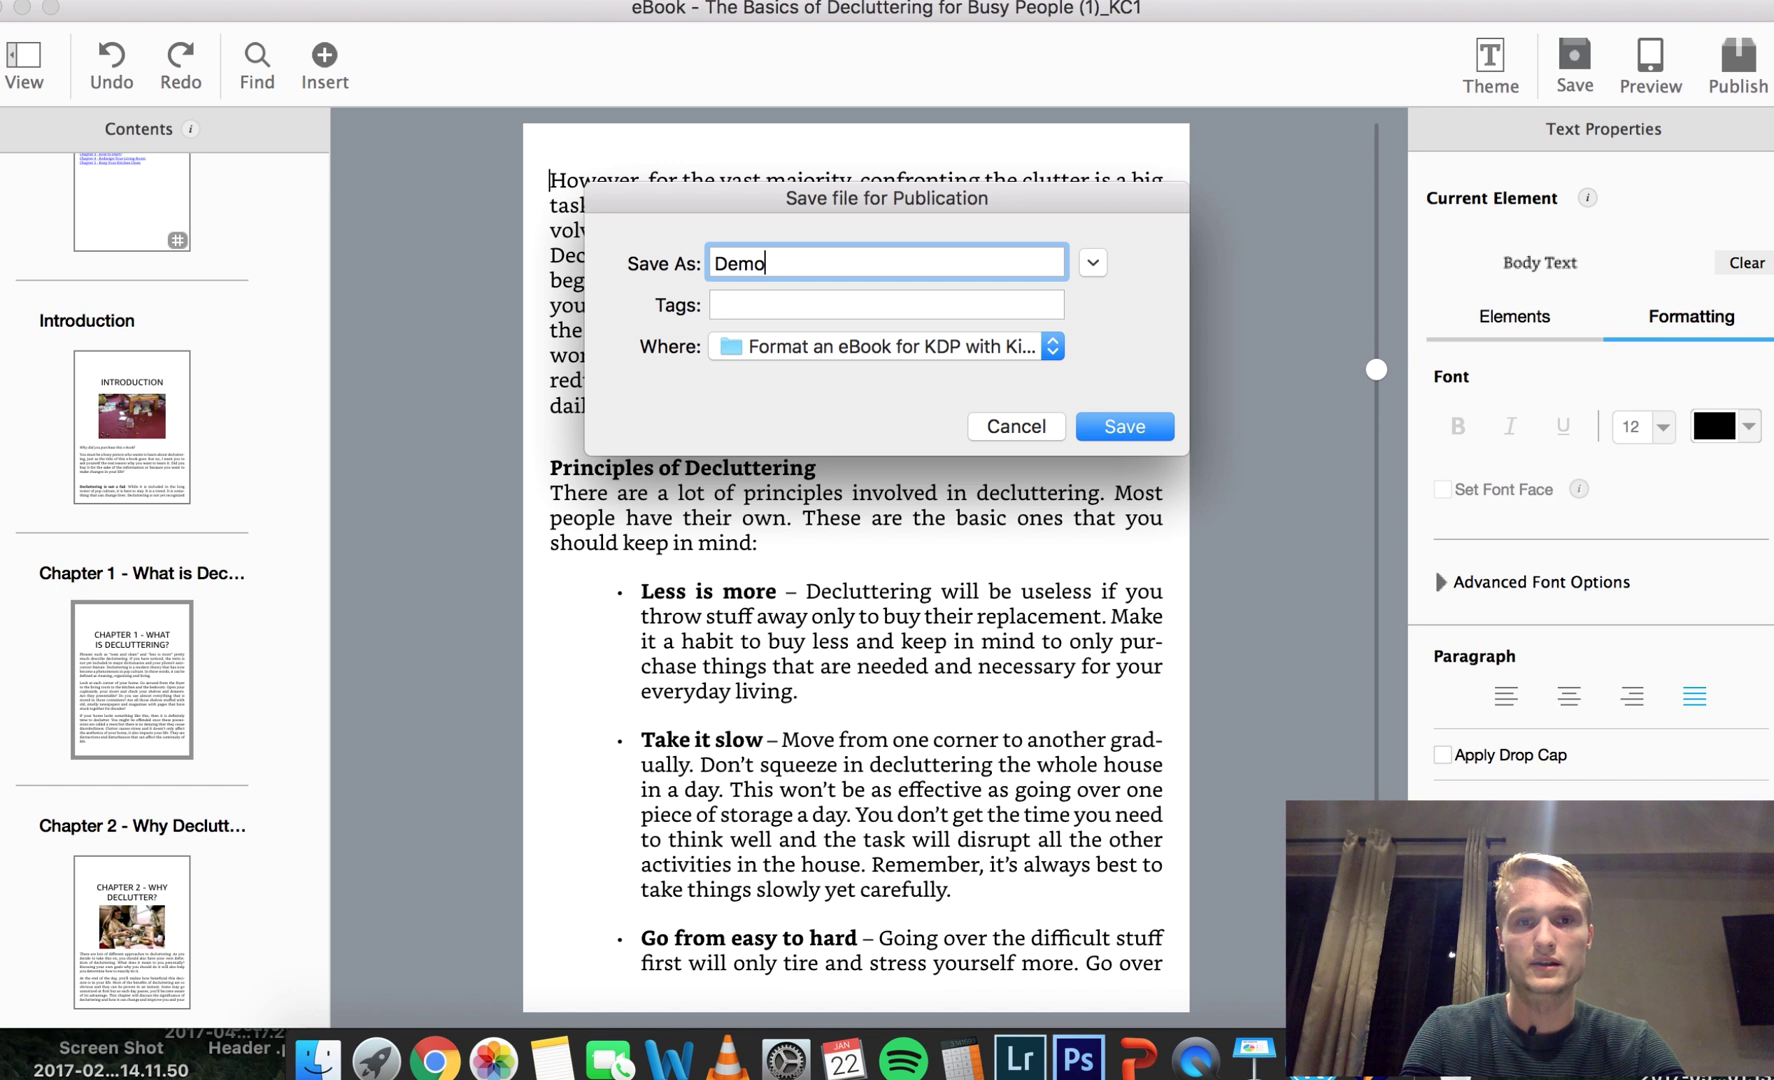
text( Fi)
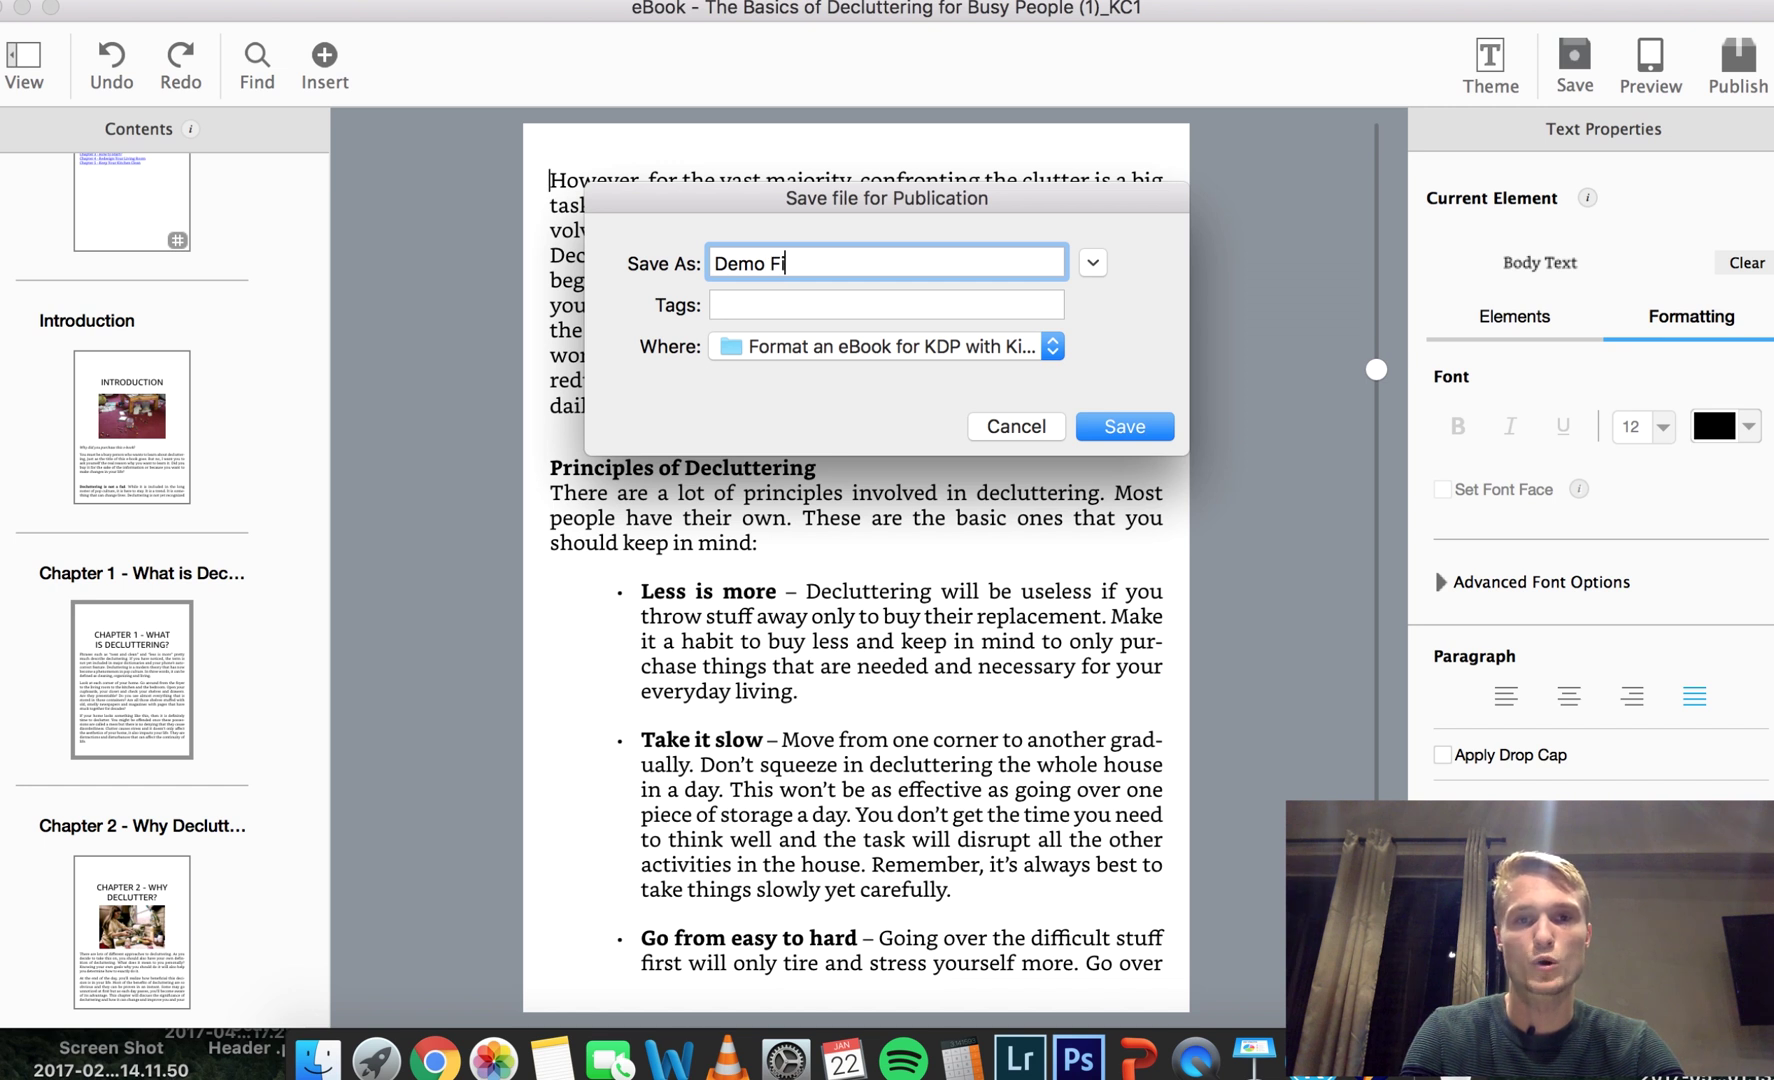
text(le)
click(1150, 427)
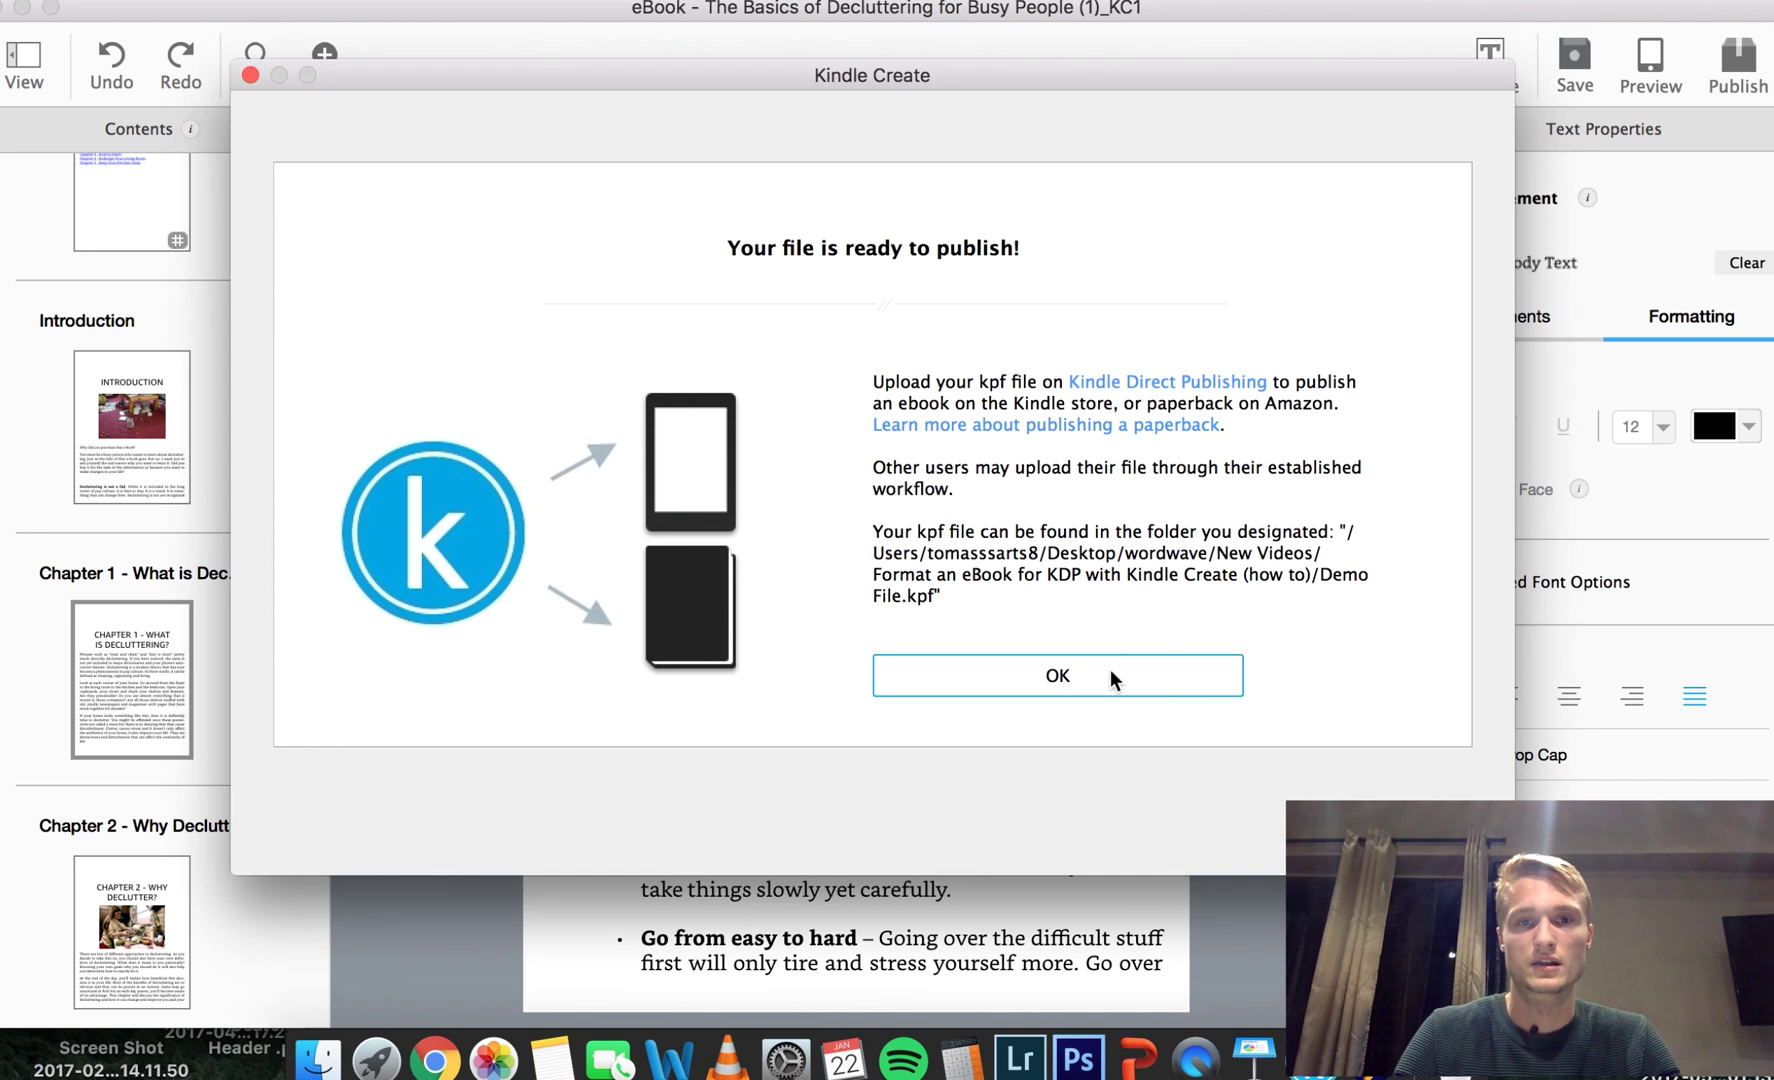
click(1109, 682)
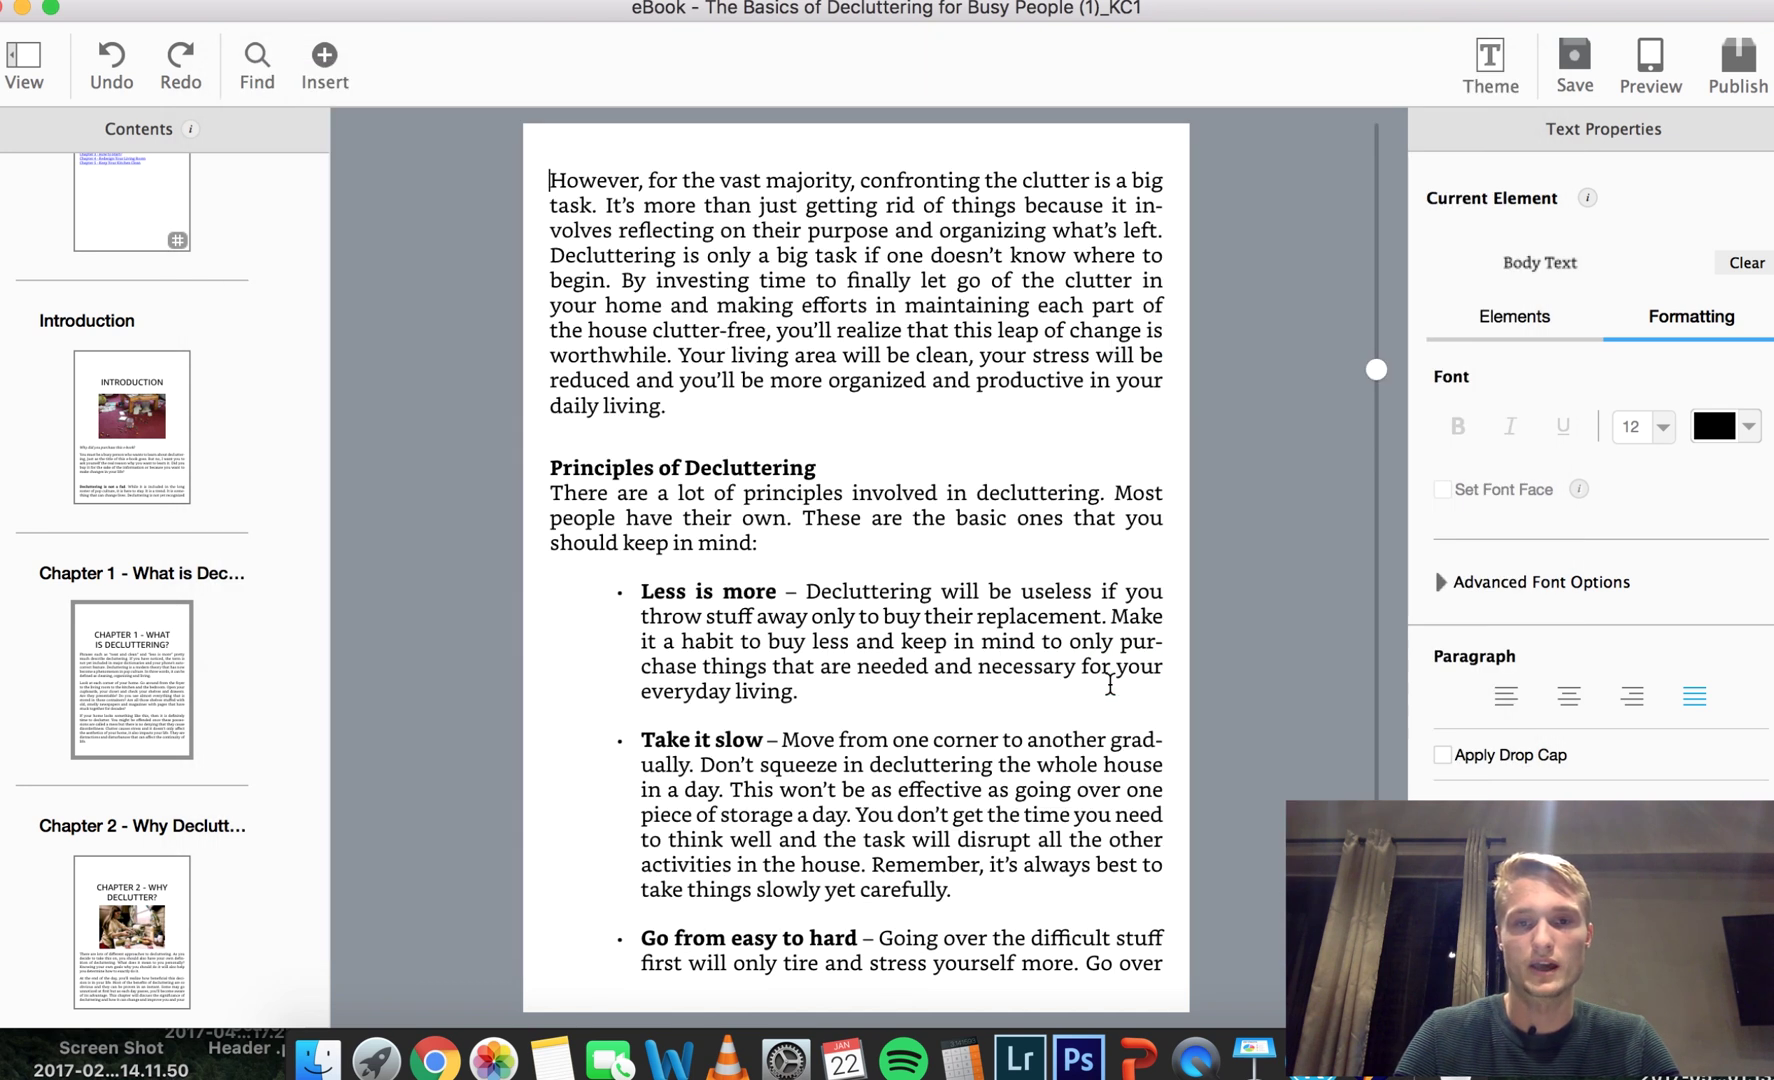
Reveal the exported Demo File.kpf in the DEMO folder in Finder
click(1735, 100)
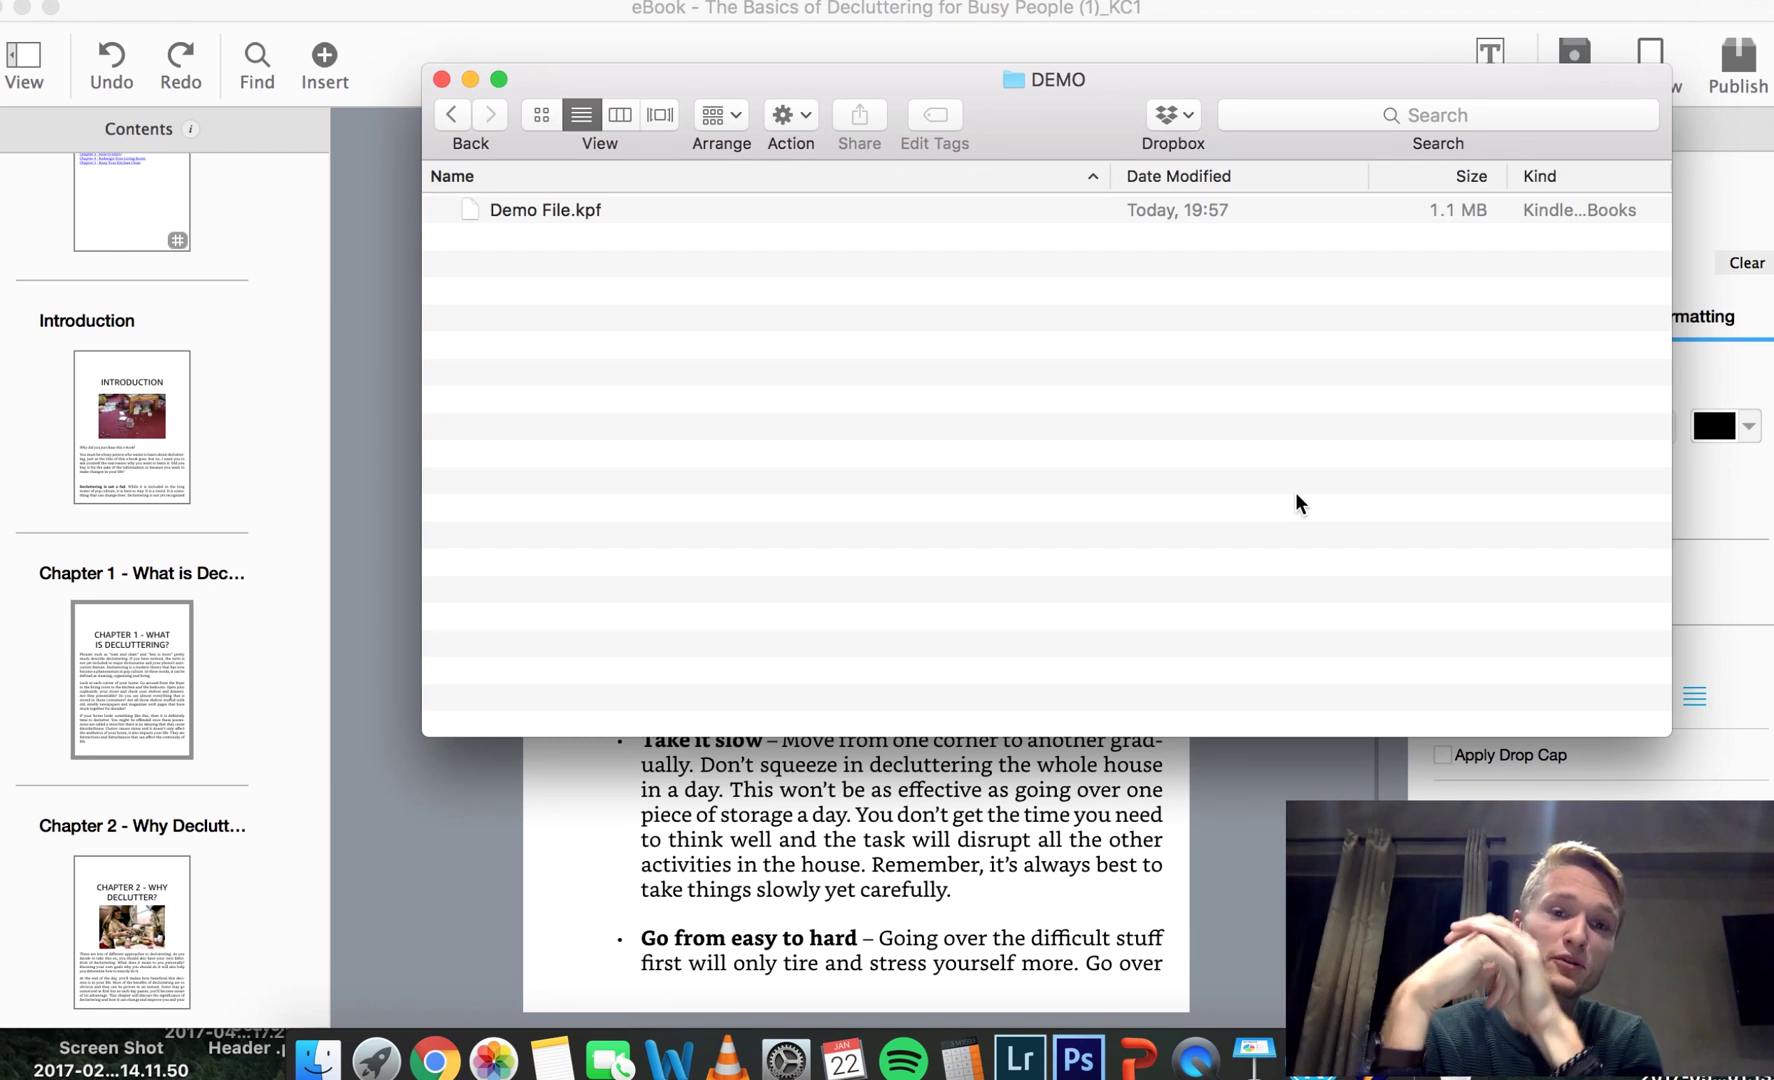